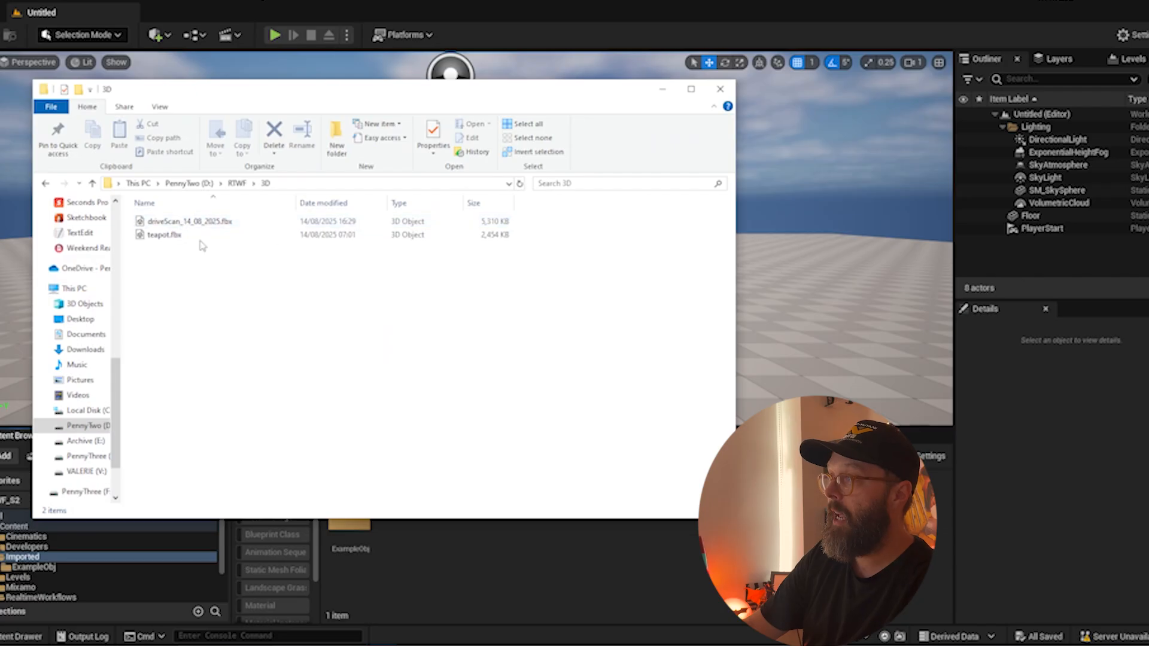
Step: Select the driveScan_14_08_2025.fbx file in the 3D folder in File Explorer
click(199, 238)
click(257, 290)
click(217, 223)
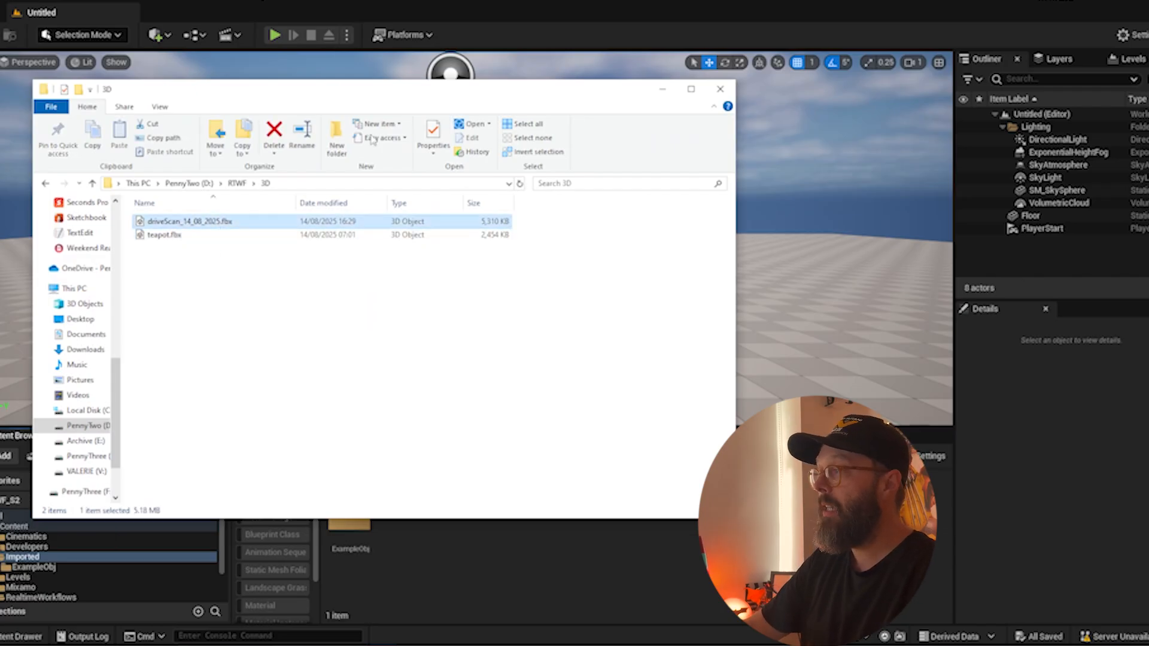
drag(333, 93, 399, 85)
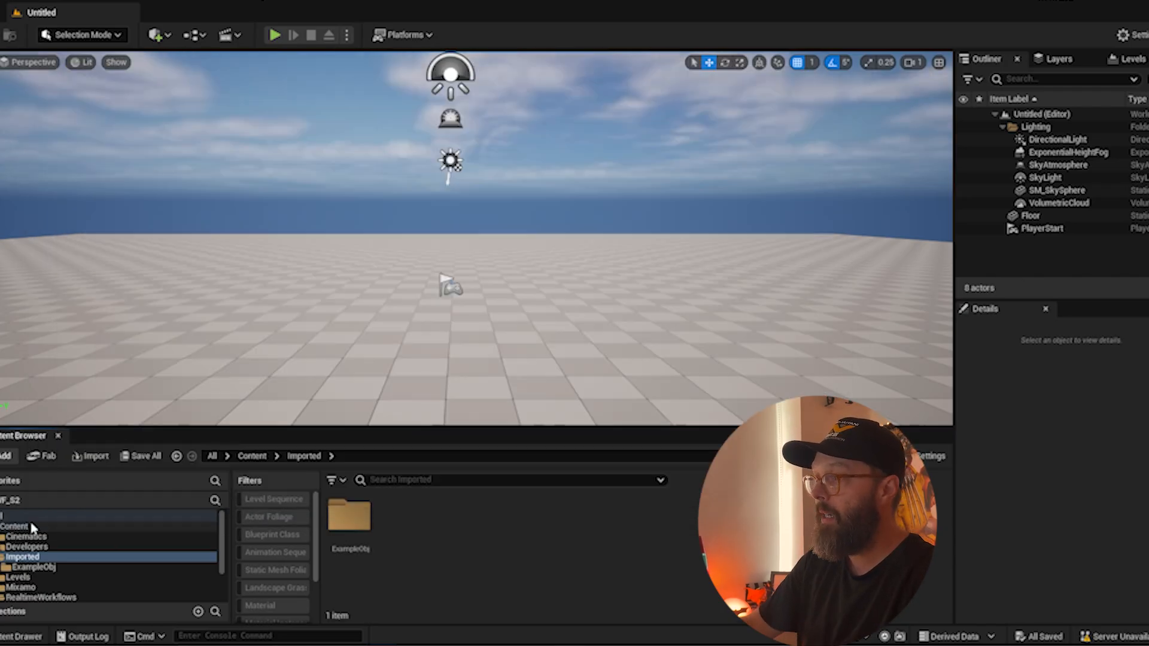
Step: Create a new folder named Scans inside the project's Imported content folder in Unreal Editor
click(33, 527)
click(457, 525)
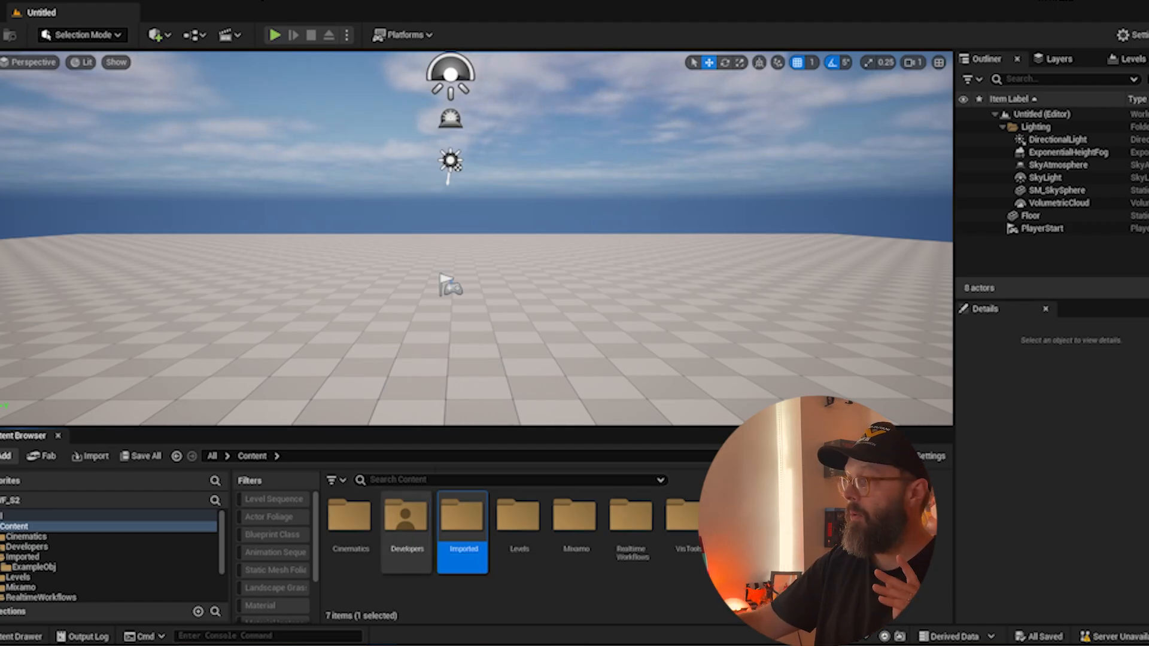
double_click(468, 516)
right_click(418, 511)
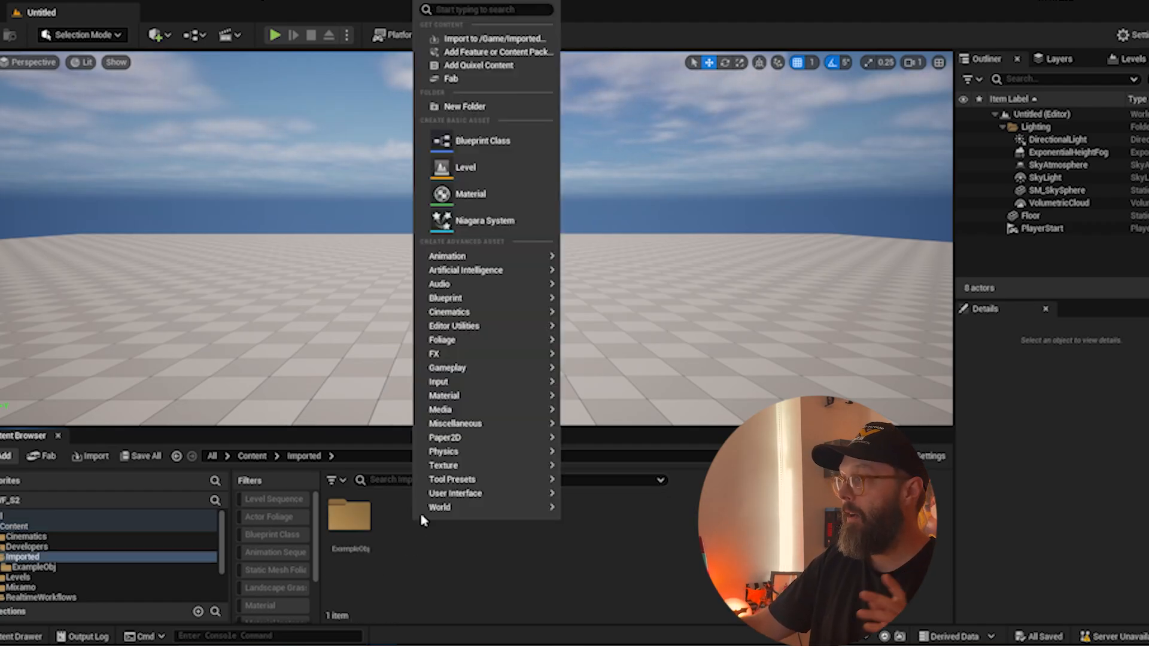
click(482, 107)
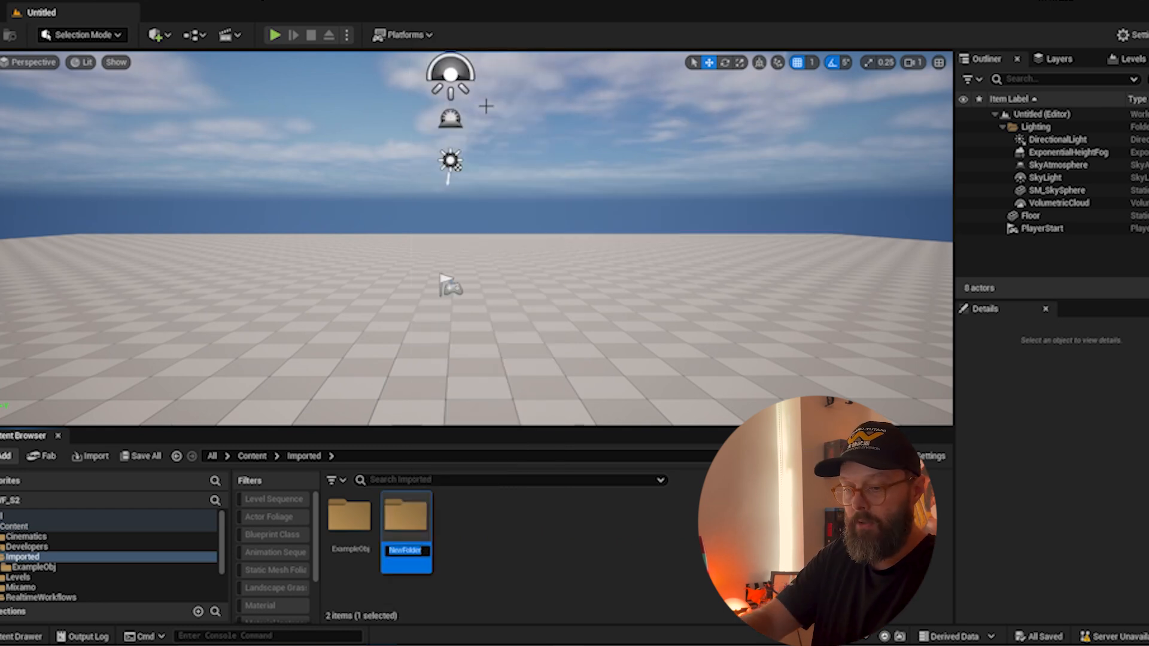
text(Drive Scan)
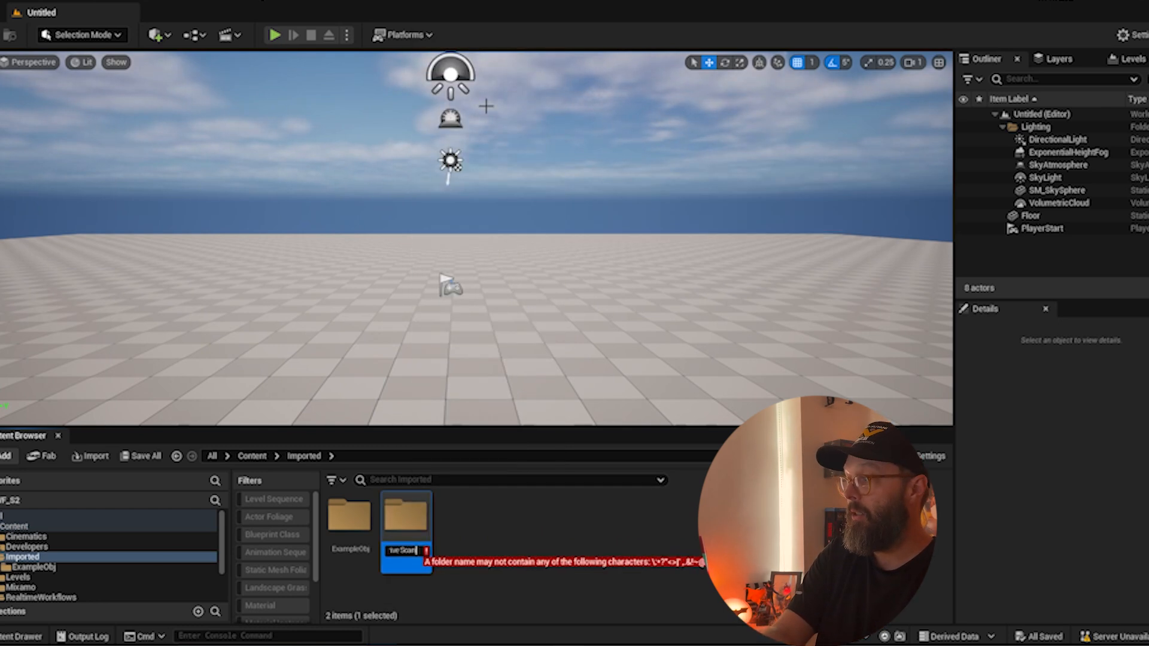
key(BackSpace)
key(BackSpace)
key(BackSpace)
key(BackSpace)
key(BackSpace)
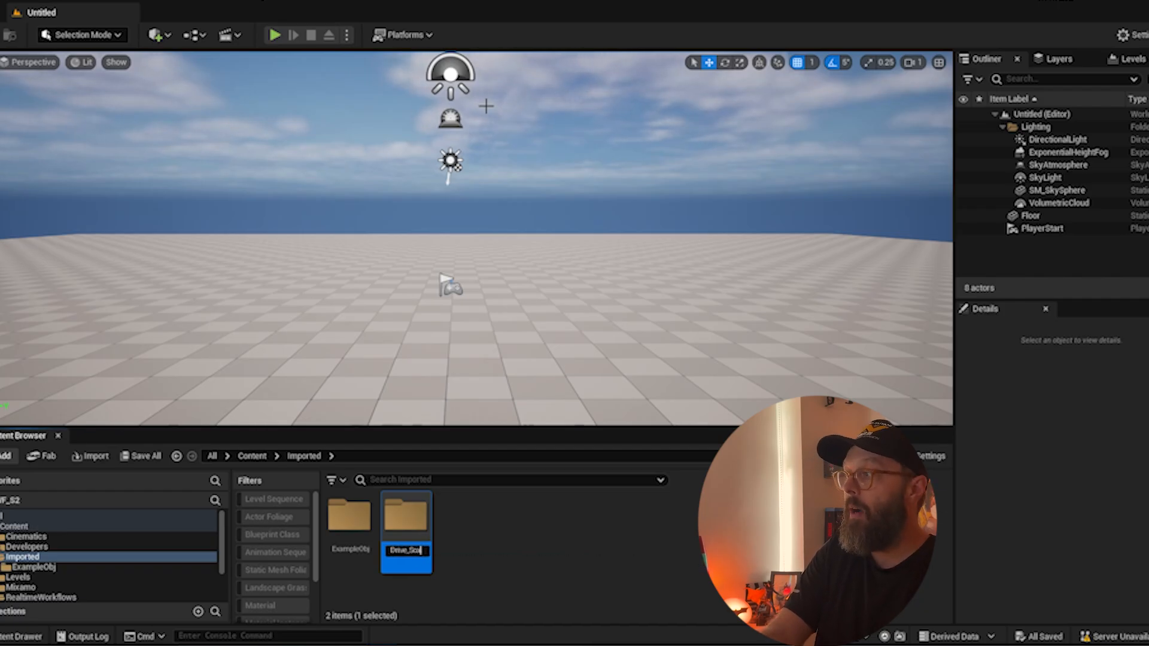
text(SM)
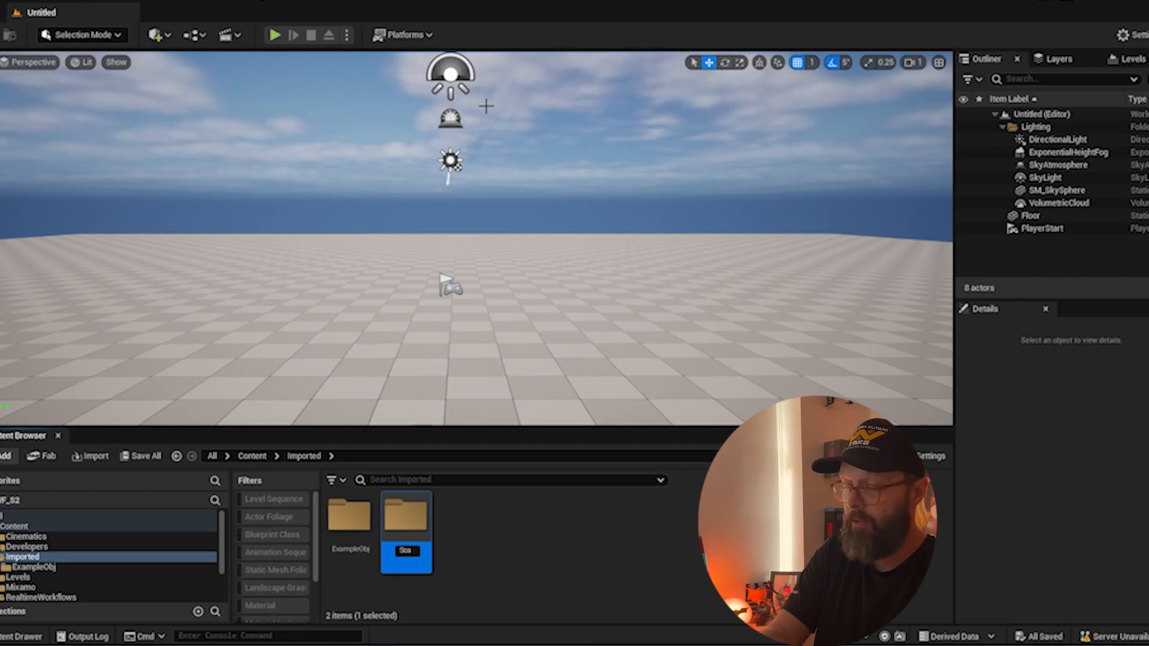
key(Return)
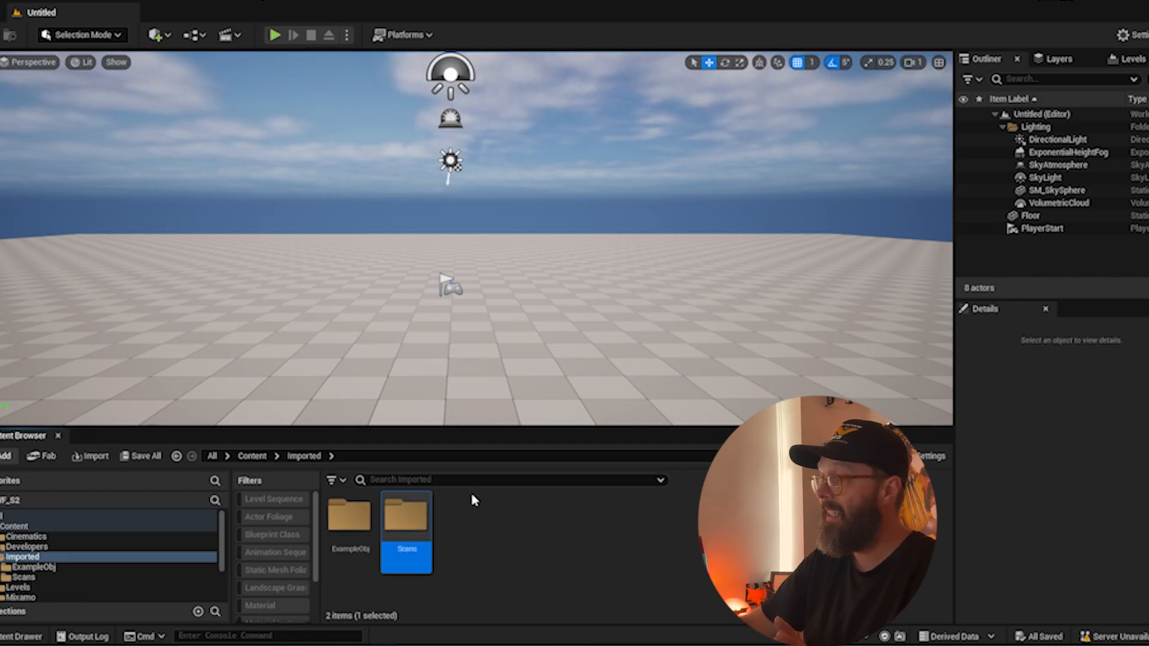
Step: Create a subfolder named Drive_2025_08_14 inside the Scans folder and open it
double_click(407, 517)
right_click(382, 528)
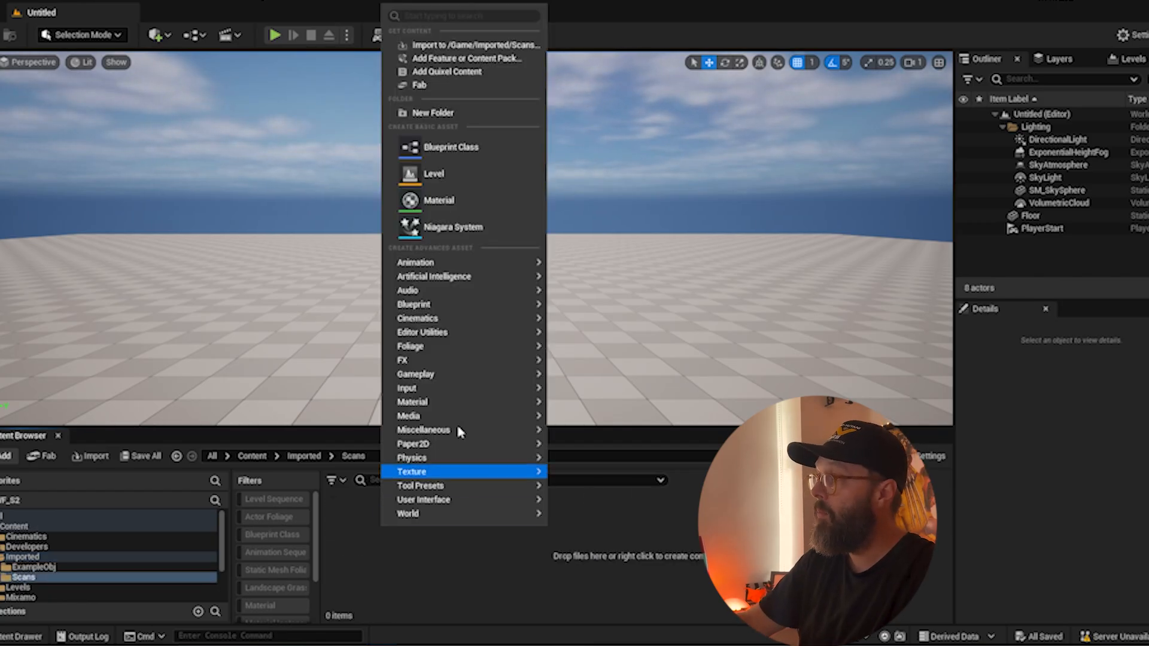
click(443, 113)
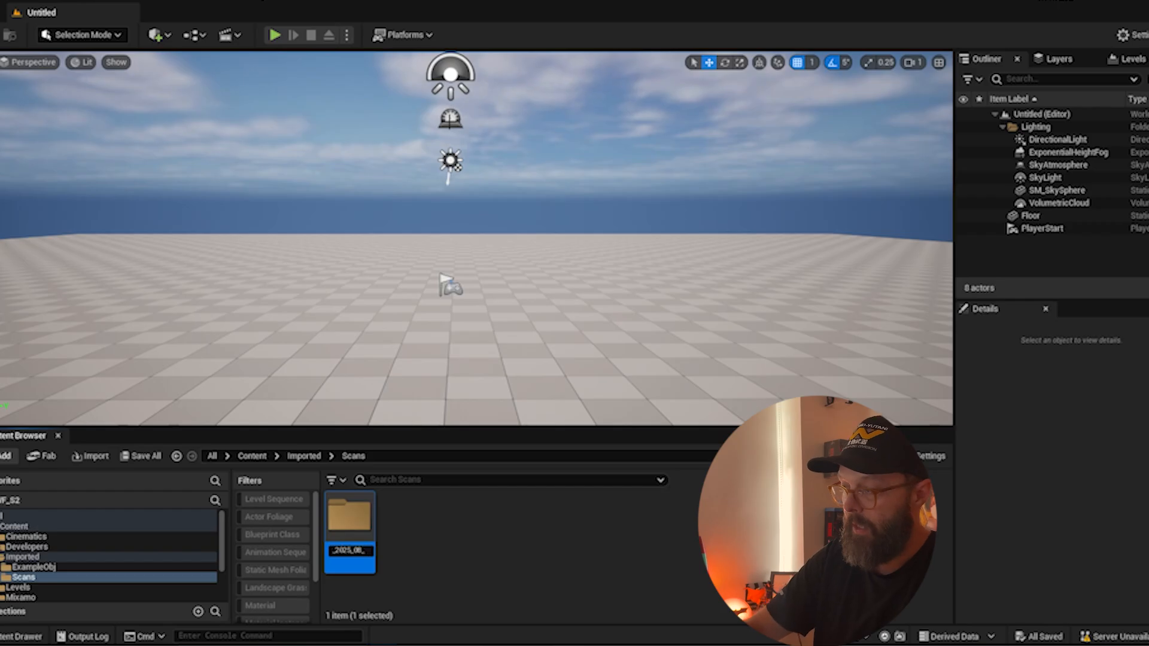
double_click(348, 513)
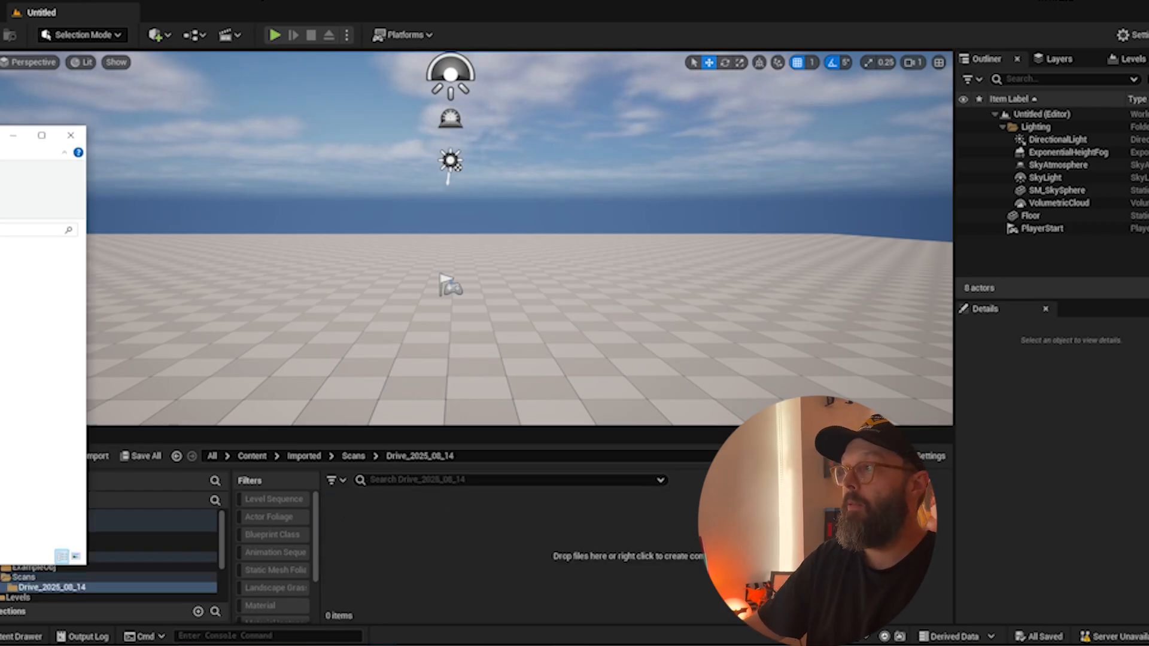
Step: Bring driveScan_14_08_2025.fbx from the File Explorer 3D folder into the empty Drive_2025_08_14 content folder
drag(0, 141, 351, 88)
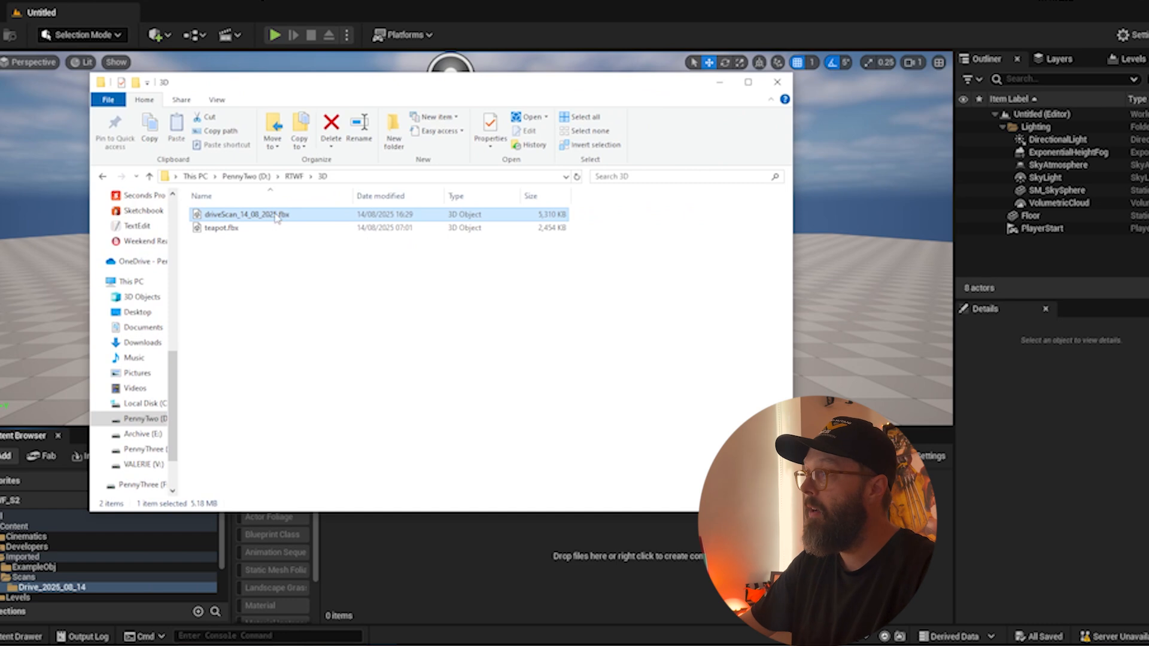
drag(273, 218, 293, 336)
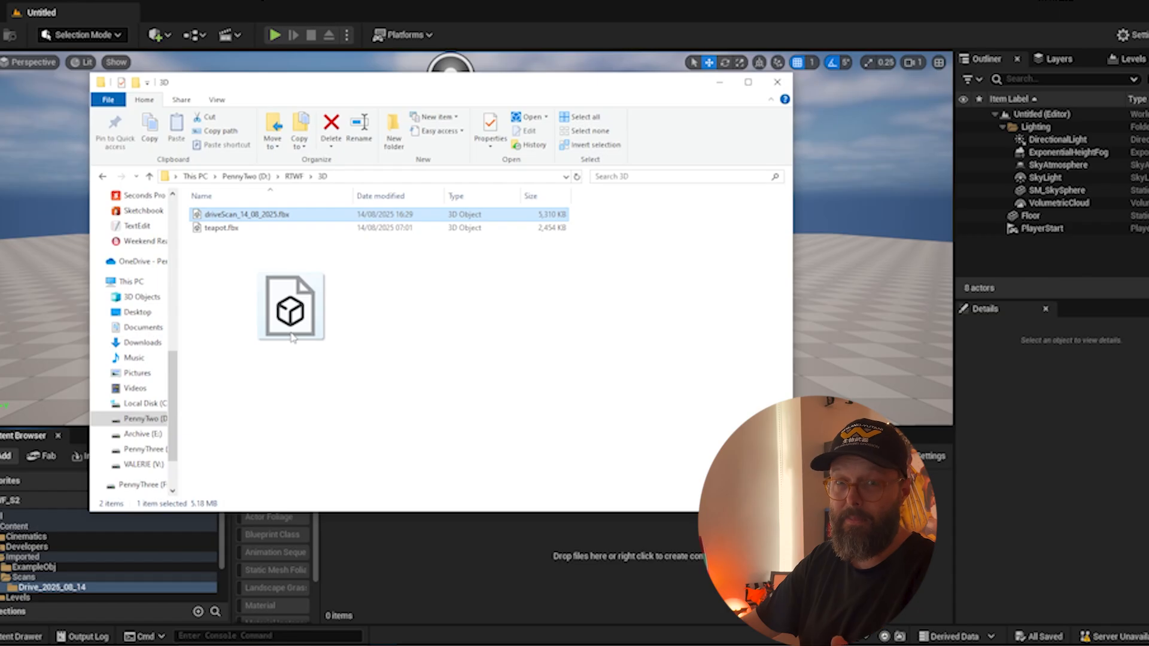
drag(293, 337, 489, 536)
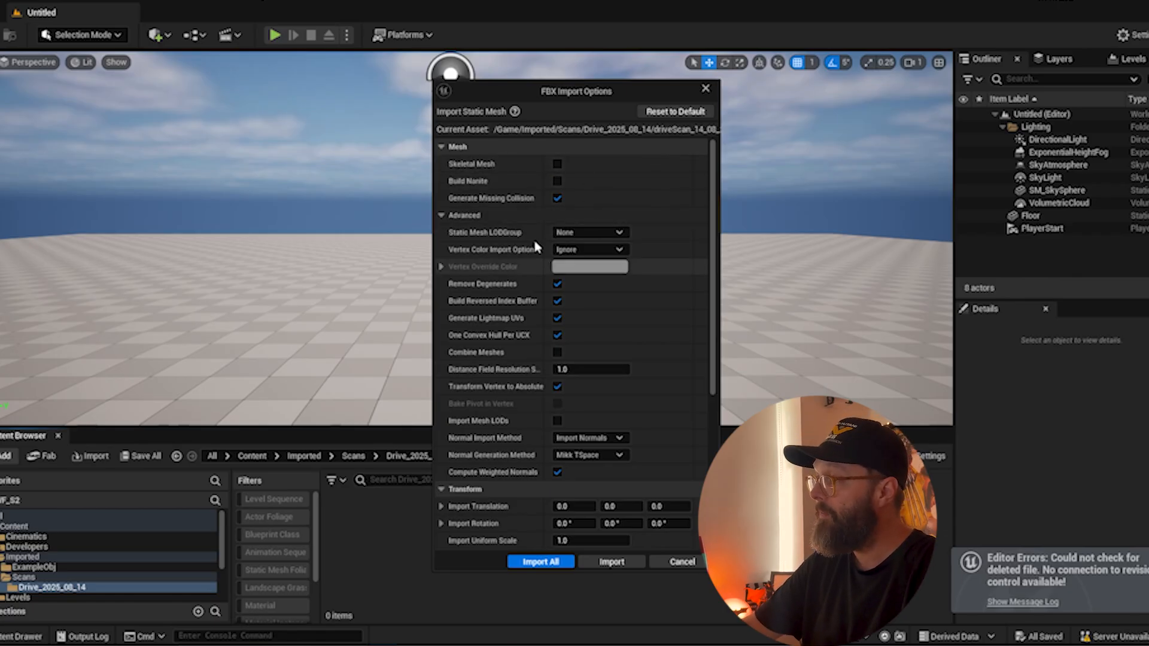
Step: Review the FBX import options, keep Create New Materials as the material import method, import everything, and close the Message Log
scroll(539, 269, down, 5)
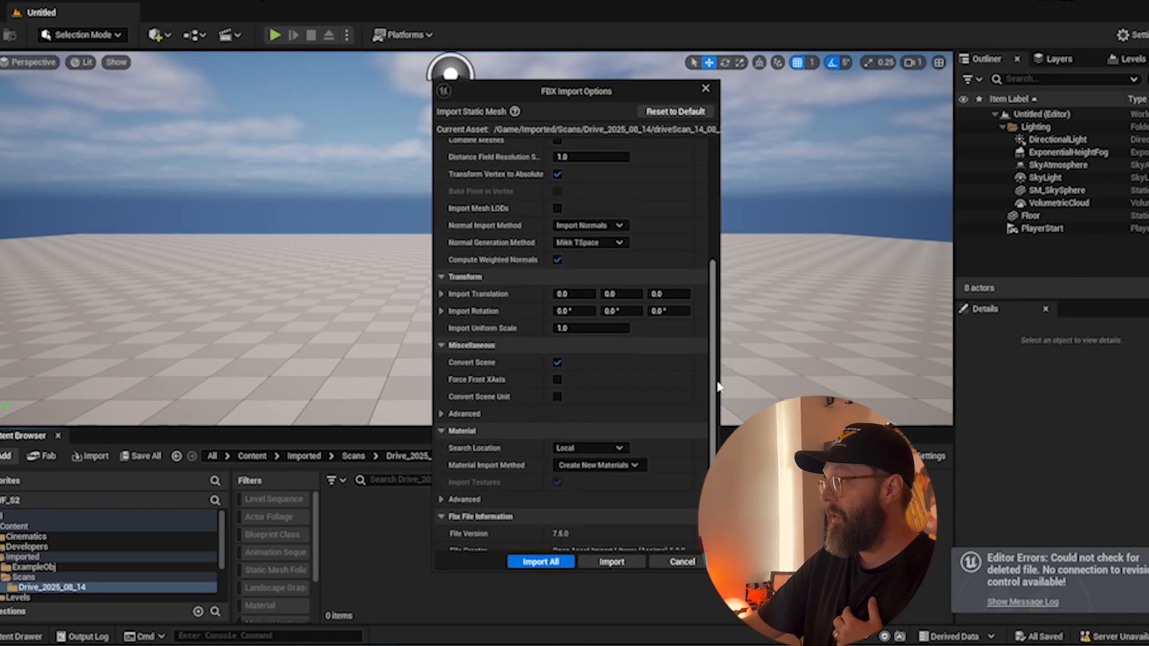
scroll(718, 387, down, 2)
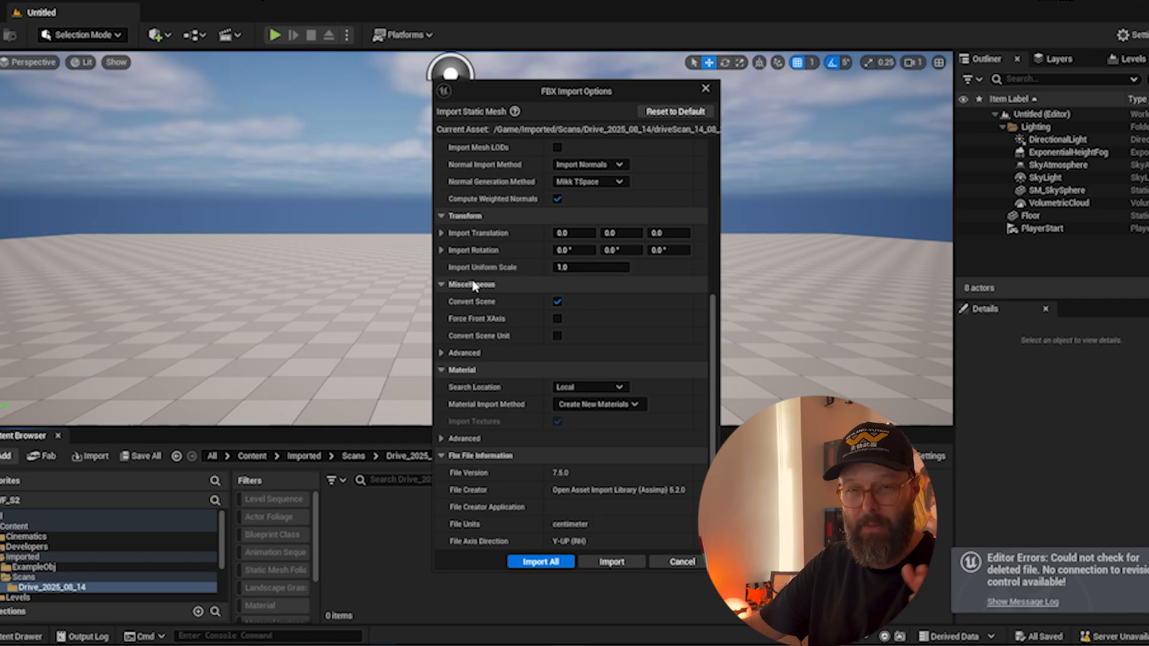
click(560, 404)
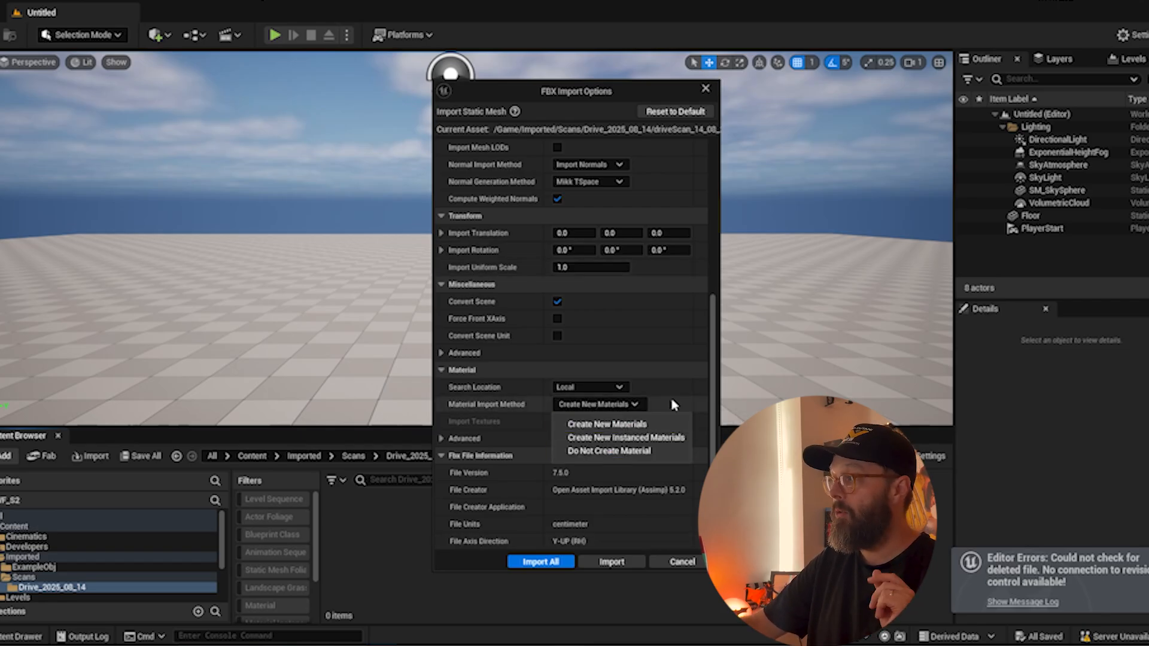
click(718, 425)
click(559, 563)
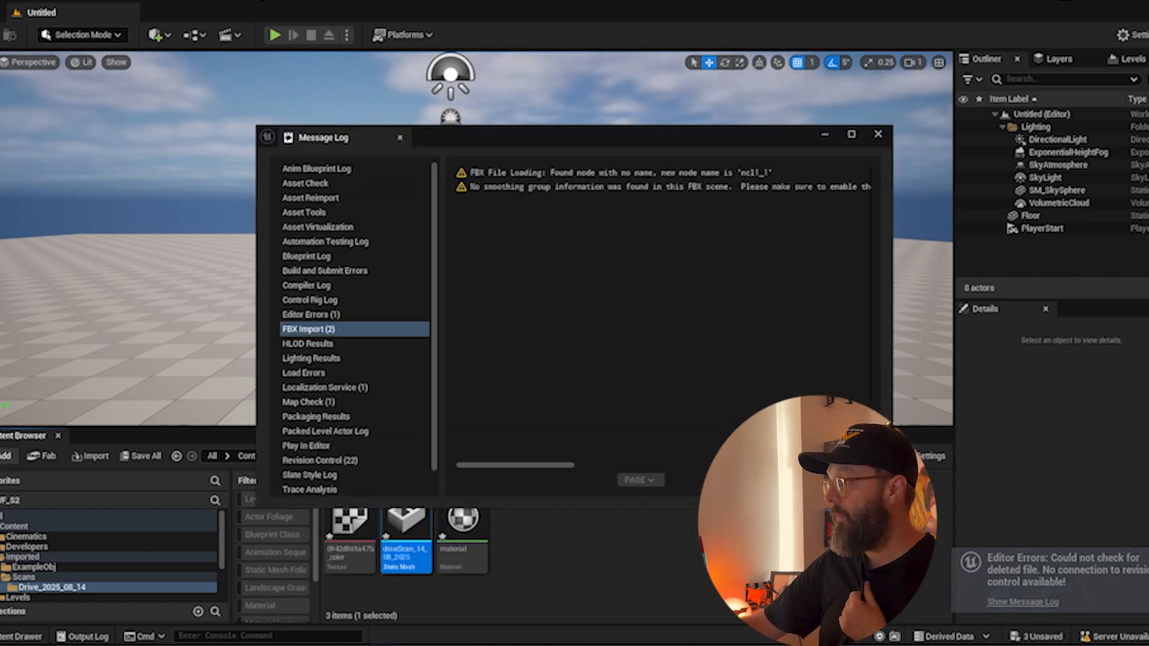
click(877, 134)
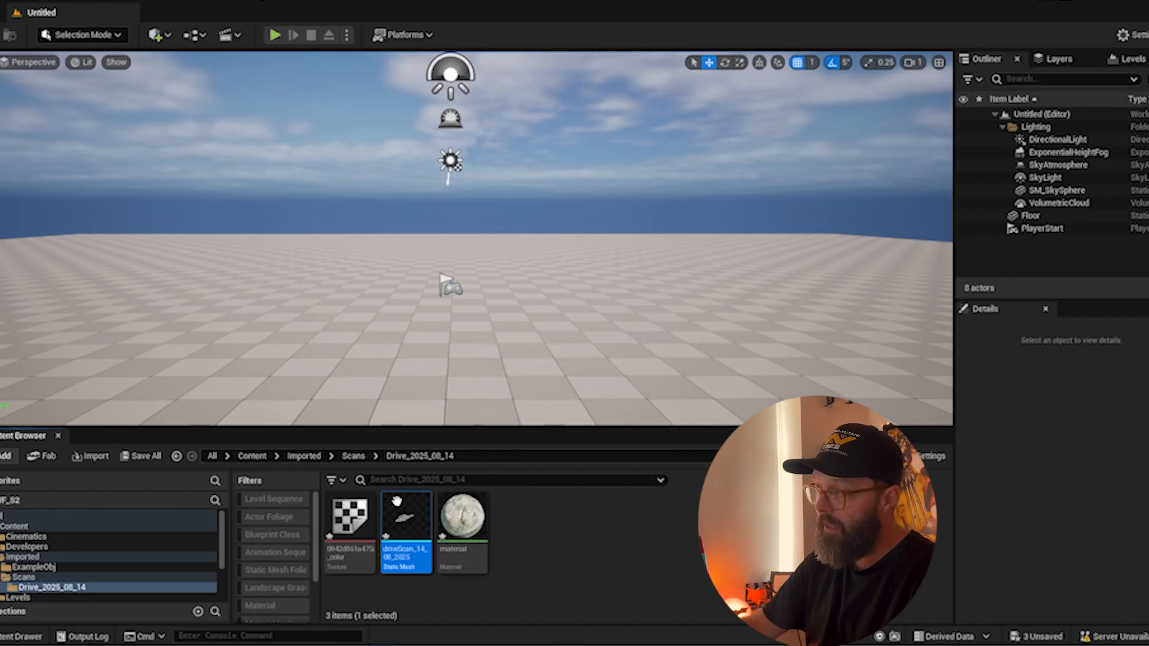
Step: Open the imported material, move its Texture Sample node further from the material node and level with Base Color, and close the editor
mouse_move(404, 513)
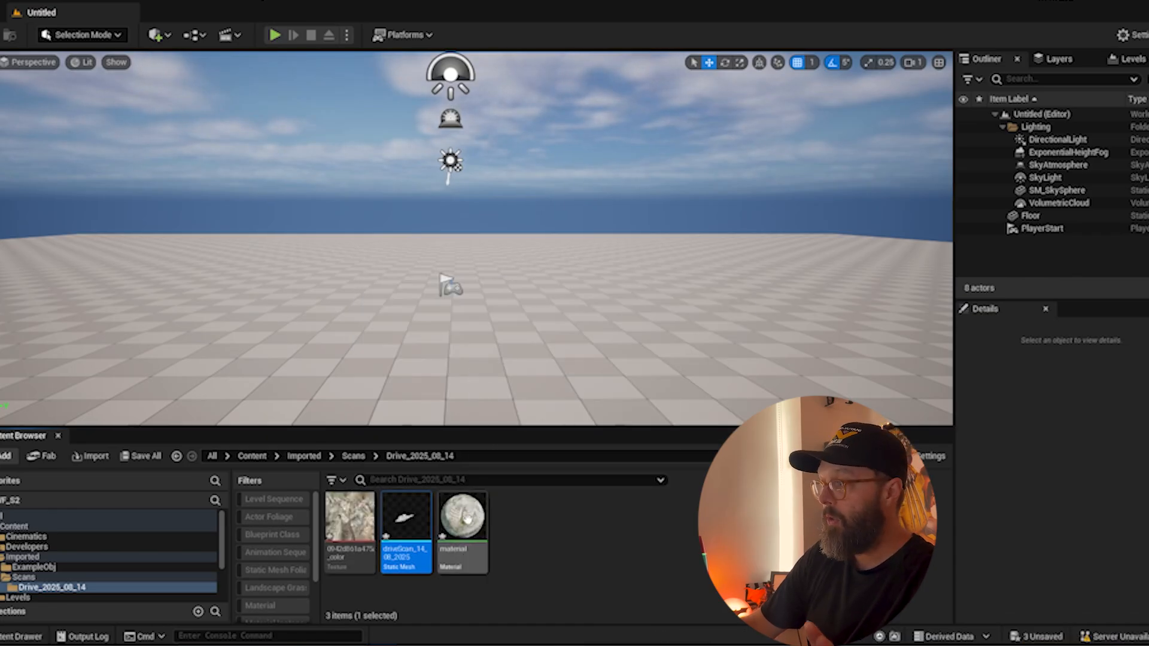
double_click(466, 521)
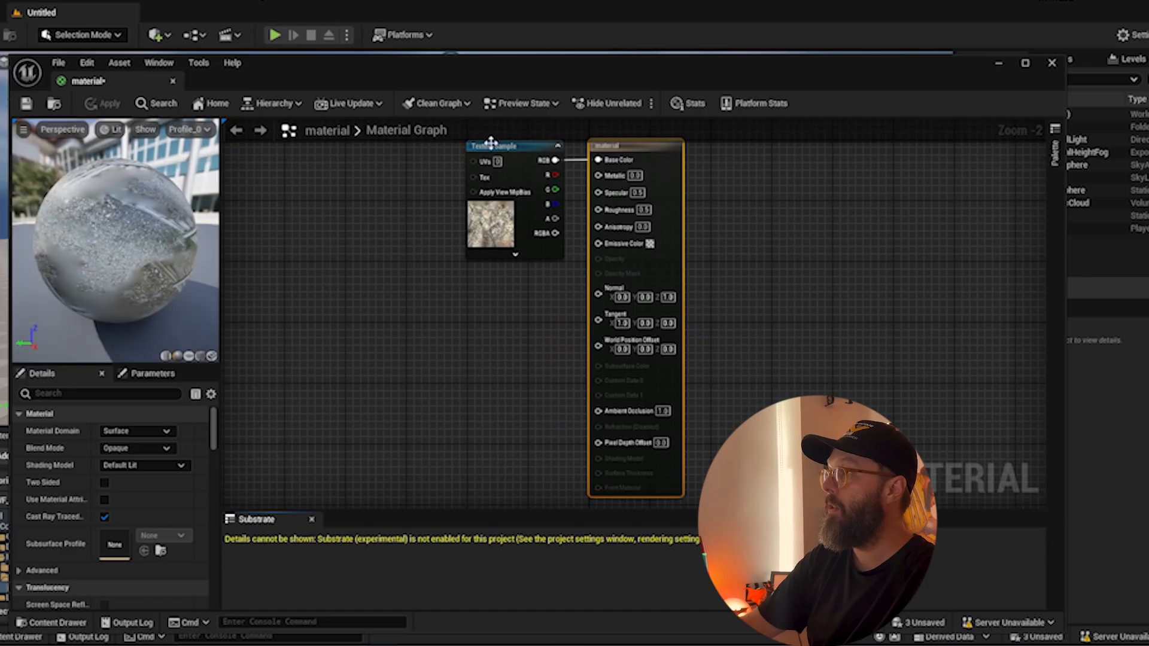
click(490, 144)
drag(490, 144, 378, 155)
right_drag(360, 196, 390, 277)
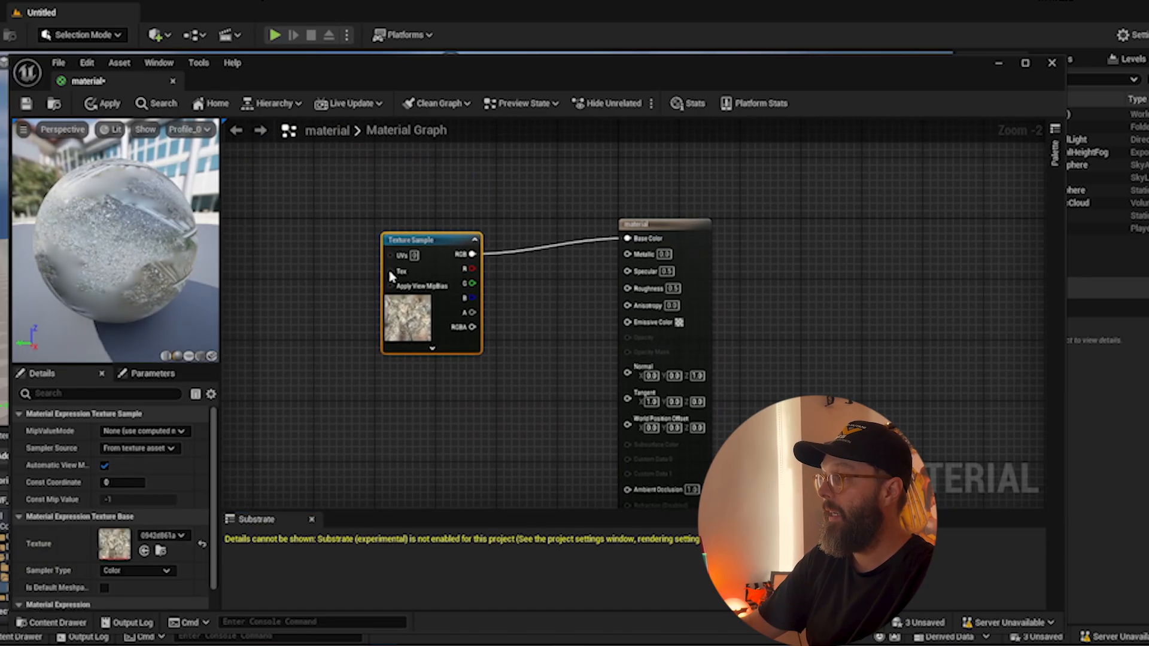
drag(436, 240, 429, 224)
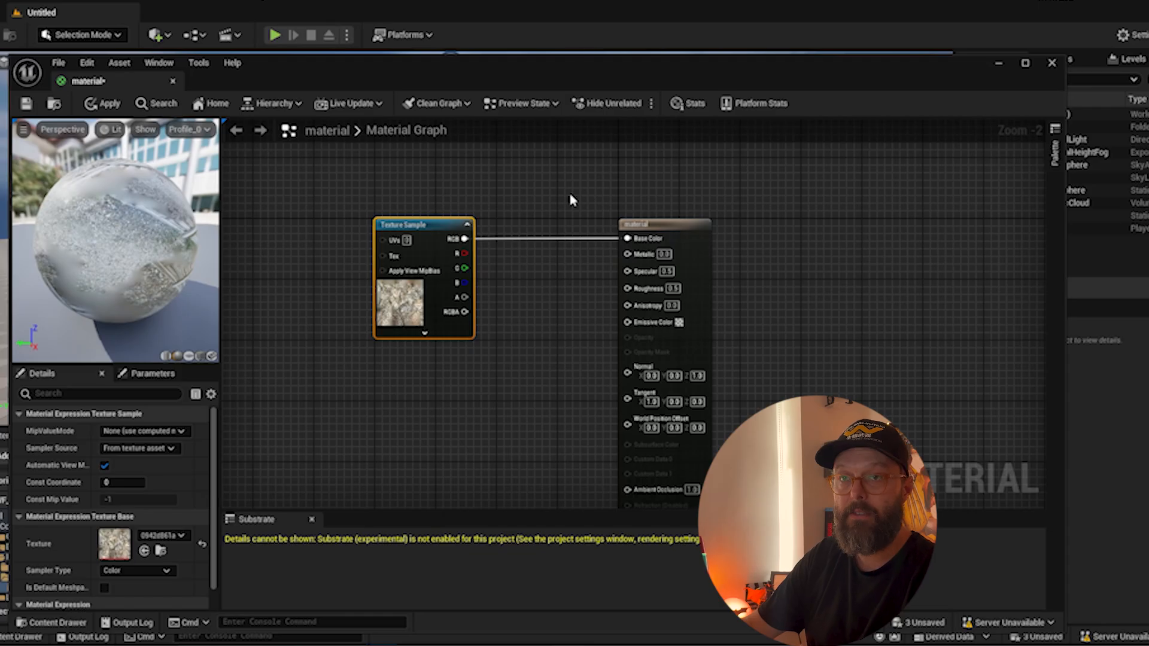
drag(836, 66, 776, 64)
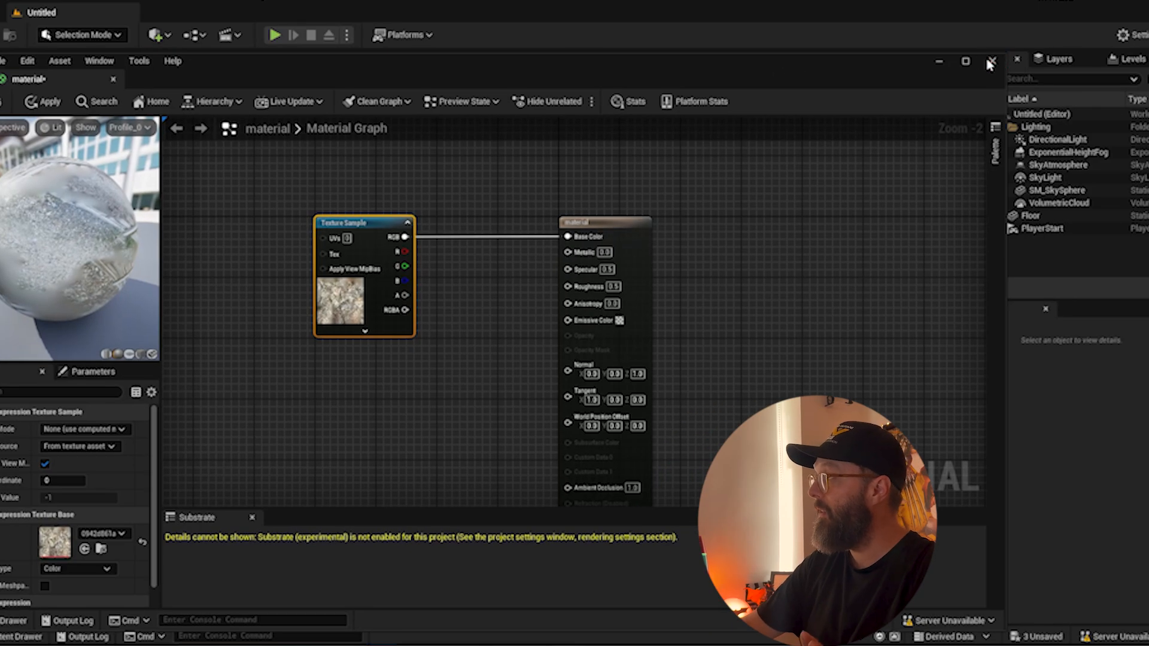
click(992, 61)
click(633, 354)
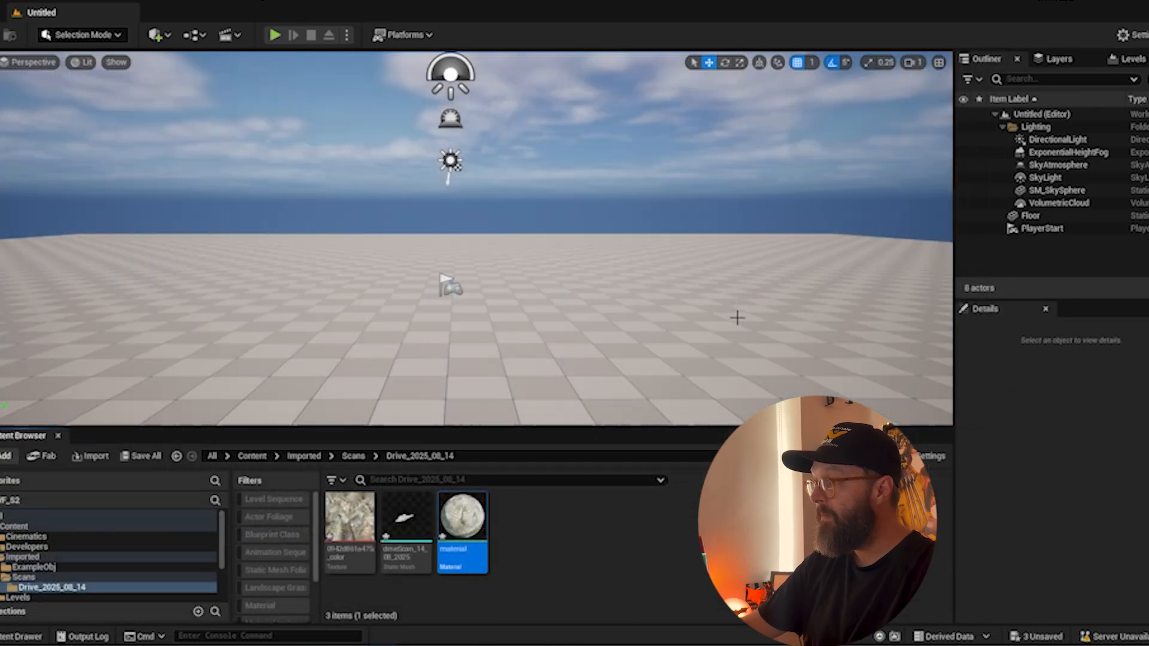
Step: Open the driveScan_14_08_2025 static mesh and inspect the scanned driveway up close in the preview
click(413, 527)
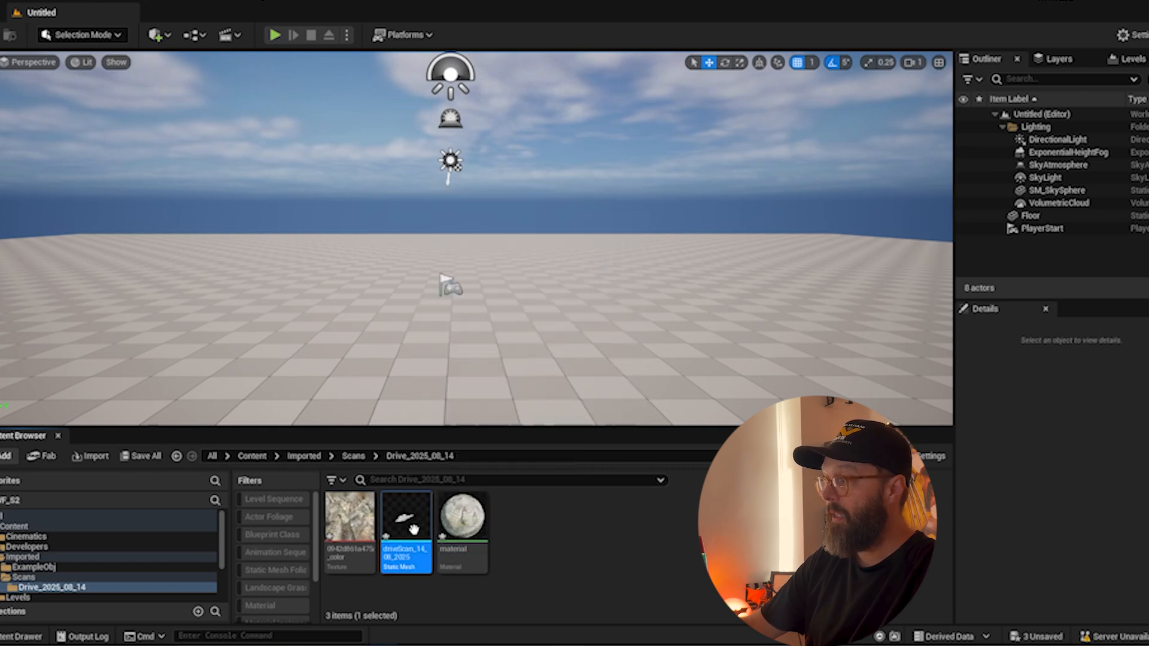
double_click(413, 526)
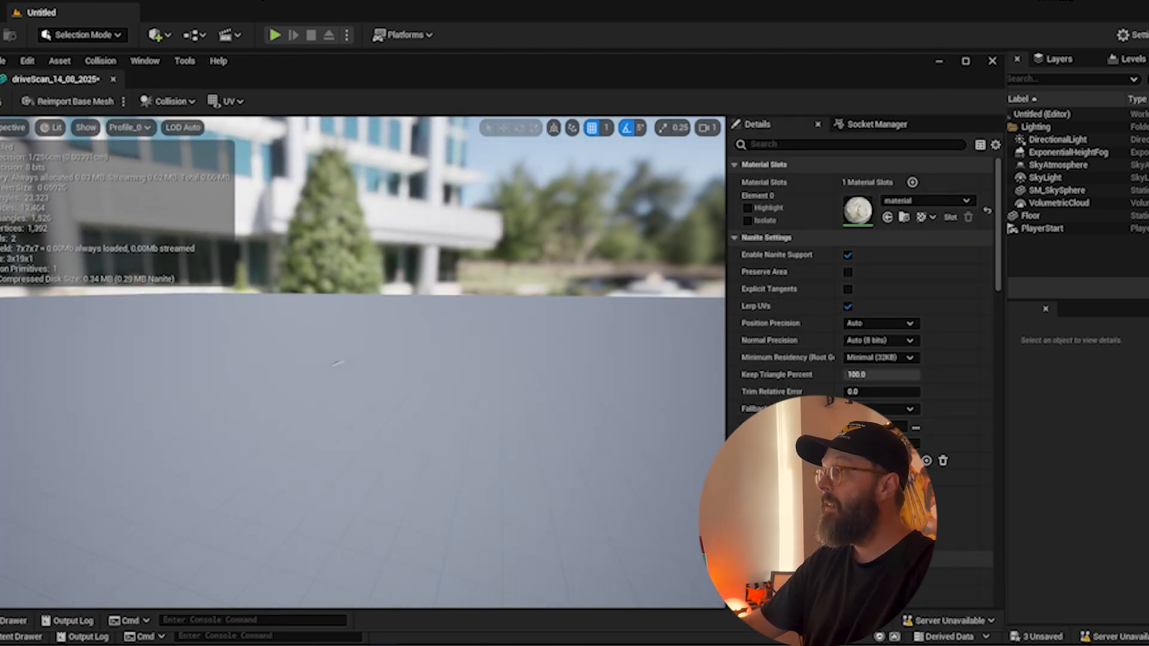
mouse_move(359, 358)
right_down()
mouse_move(358, 349)
mouse_move(352, 372)
right_up()
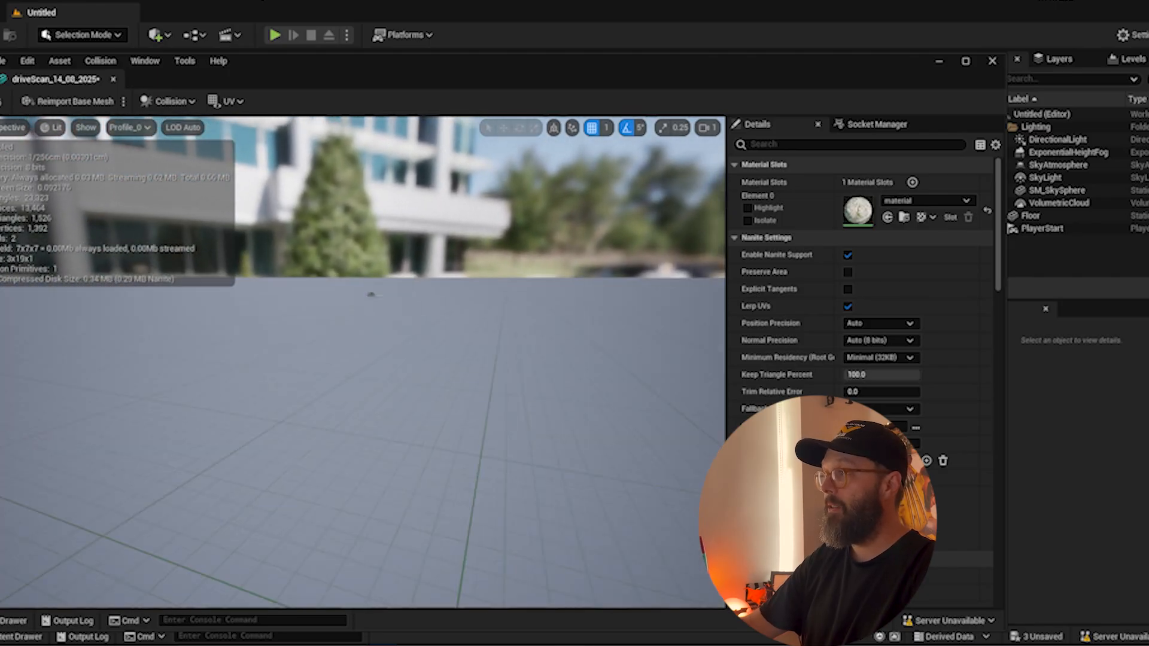
right_drag(356, 300, 365, 279)
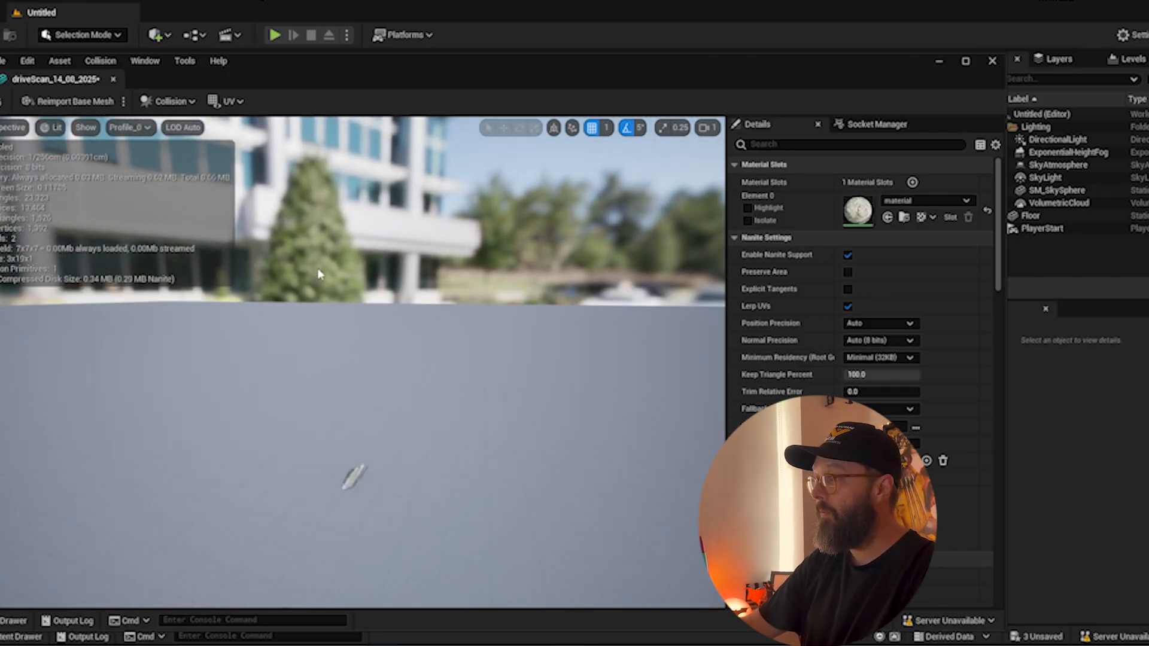
scroll(318, 326, up, 3)
middle_drag(362, 380, 369, 322)
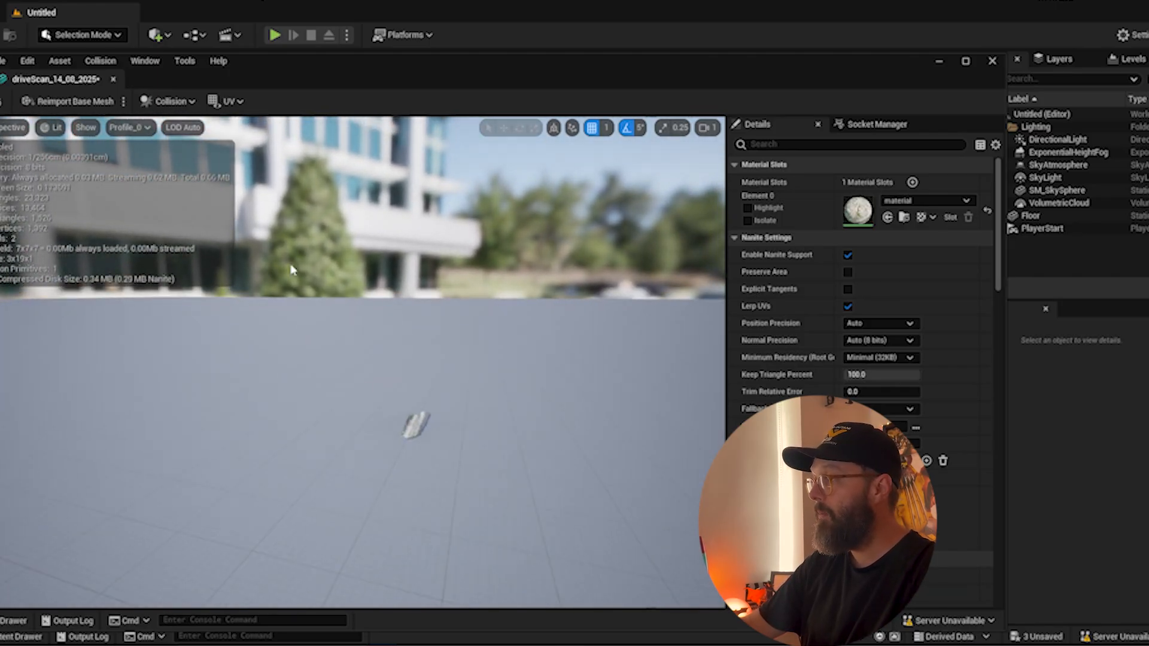
scroll(291, 268, up, 5)
middle_drag(514, 419, 500, 322)
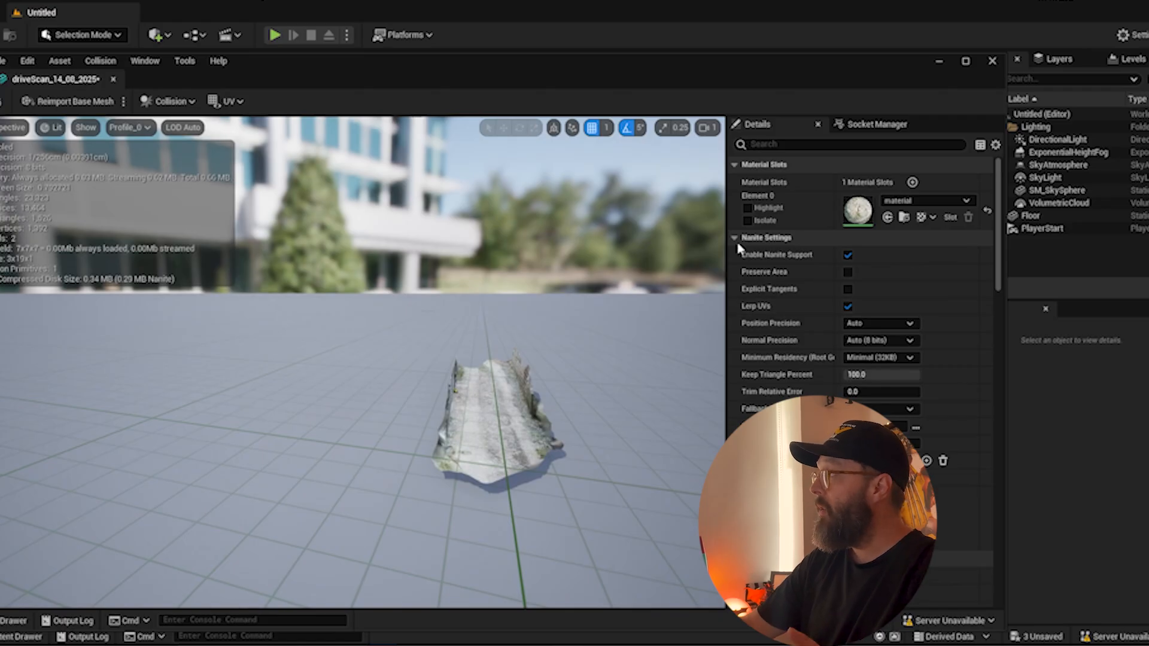
Step: Expand the Transform section in the static mesh's import settings, keep the Mesh section collapsed, and save the mesh
drag(1001, 232, 1001, 534)
click(735, 378)
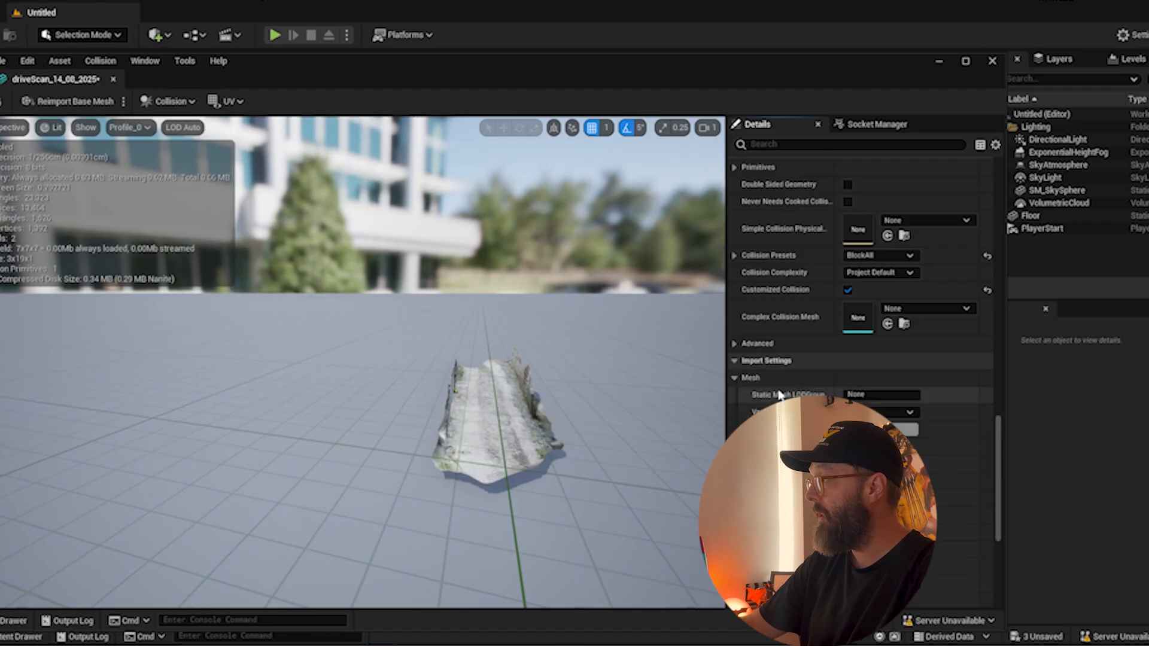
click(734, 377)
click(734, 412)
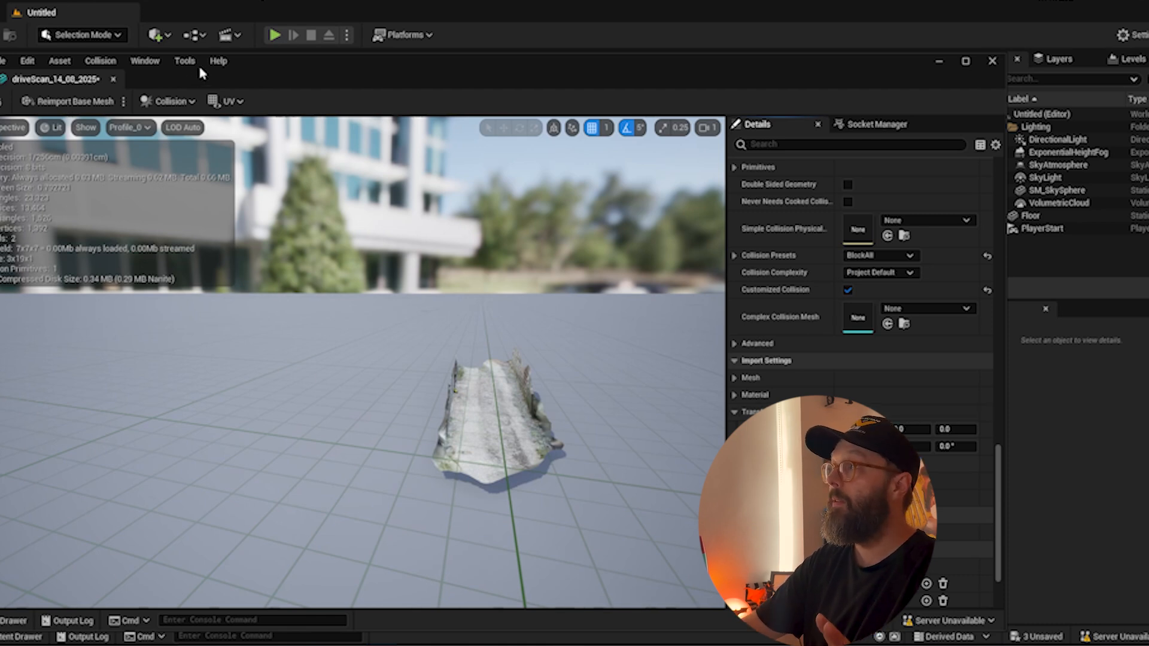
drag(199, 64, 243, 55)
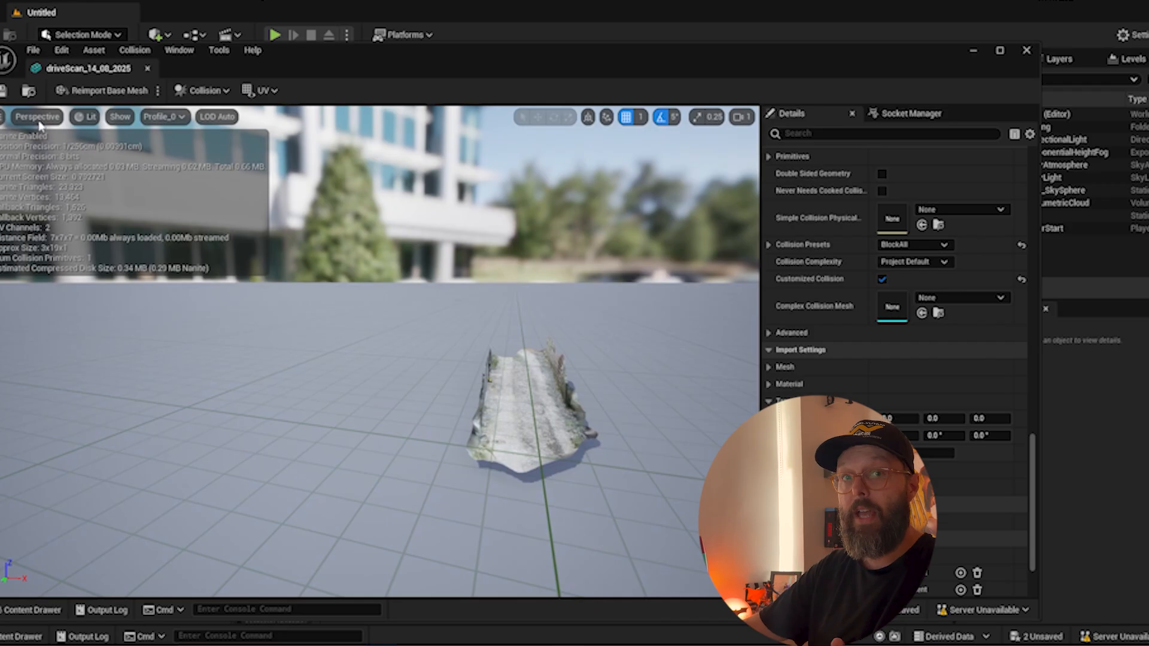
Step: Close the static mesh editor, place driveScan_14_08_2025 in the level, and add a cube on the floor nearby for size comparison
click(1027, 51)
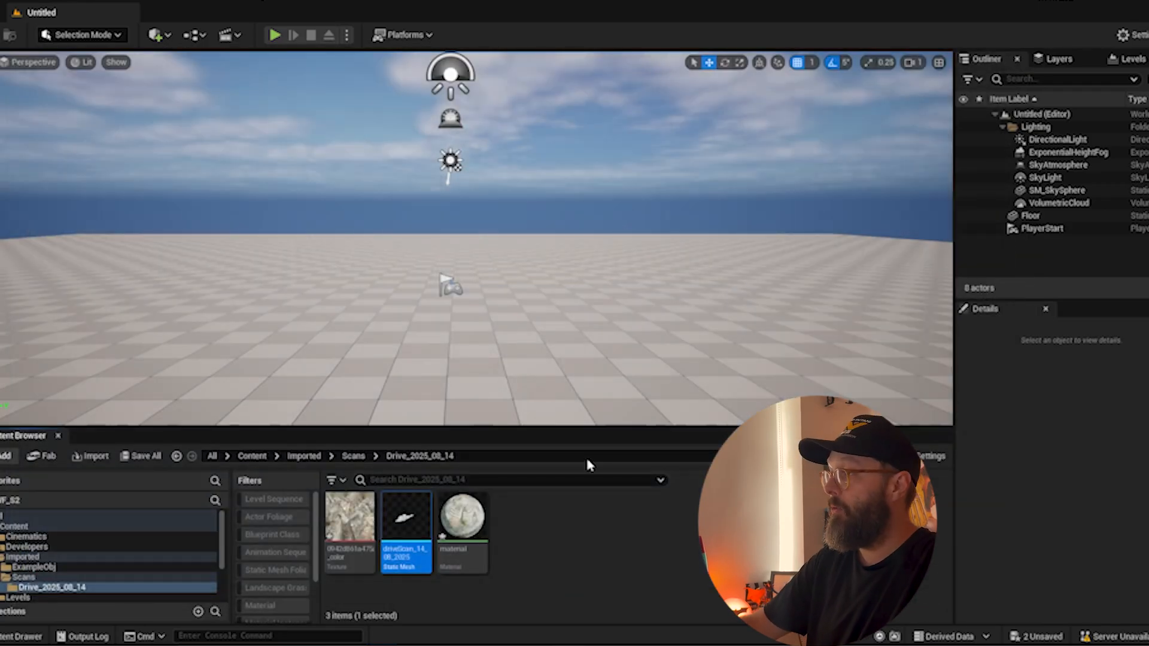
click(464, 318)
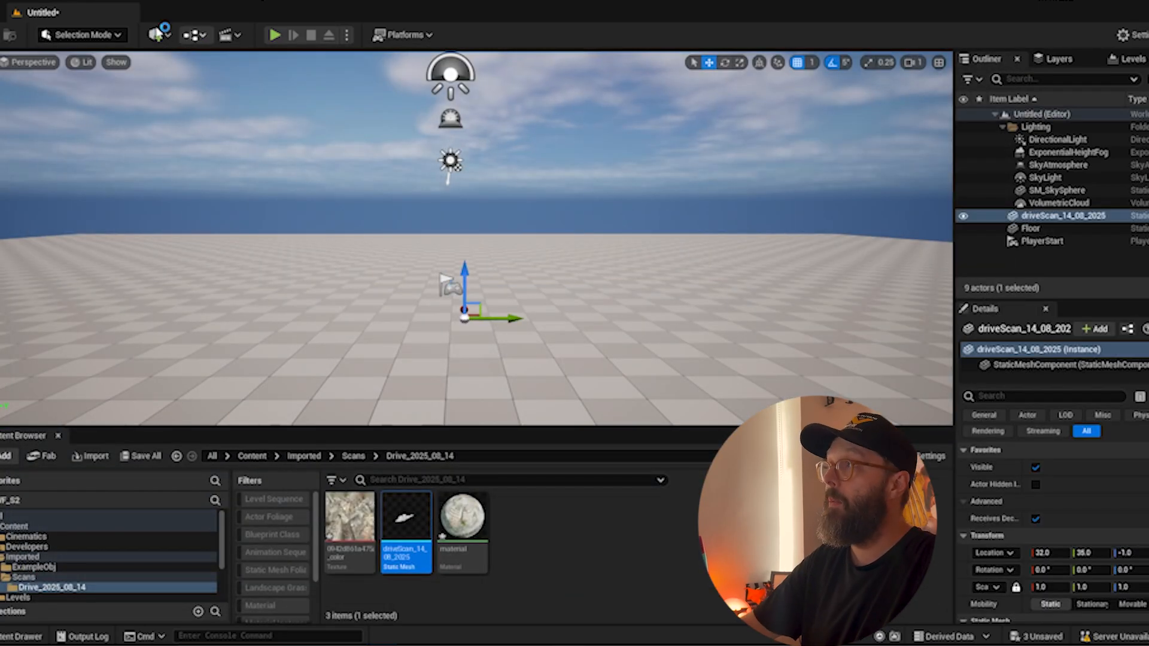
click(84, 35)
click(159, 35)
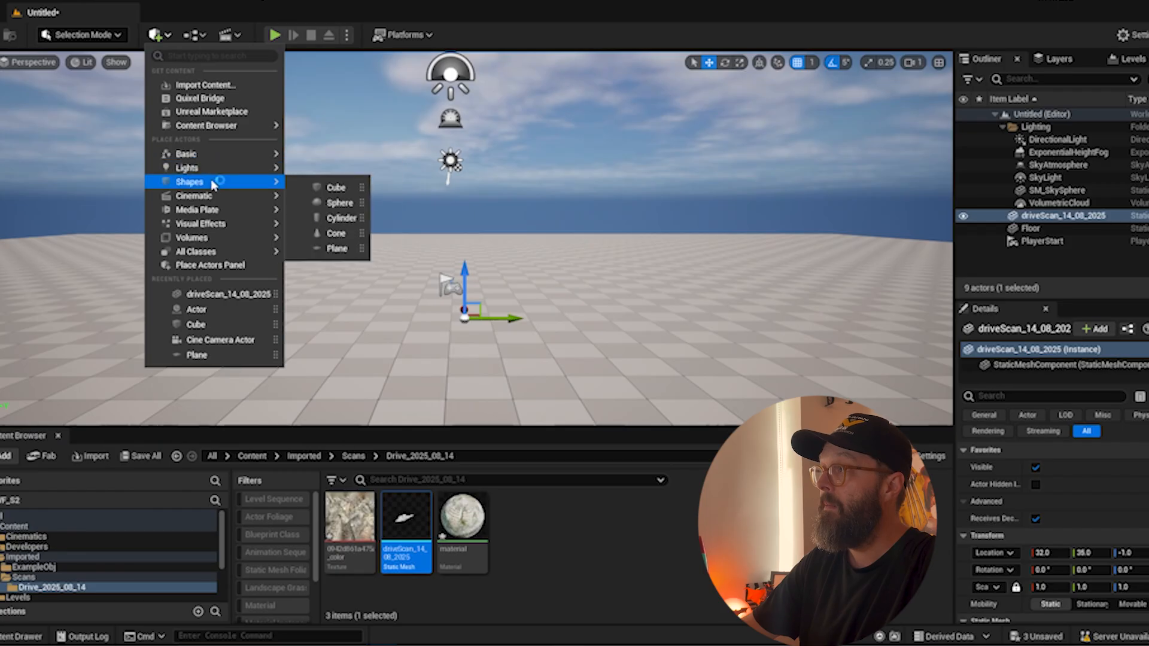
mouse_move(212, 170)
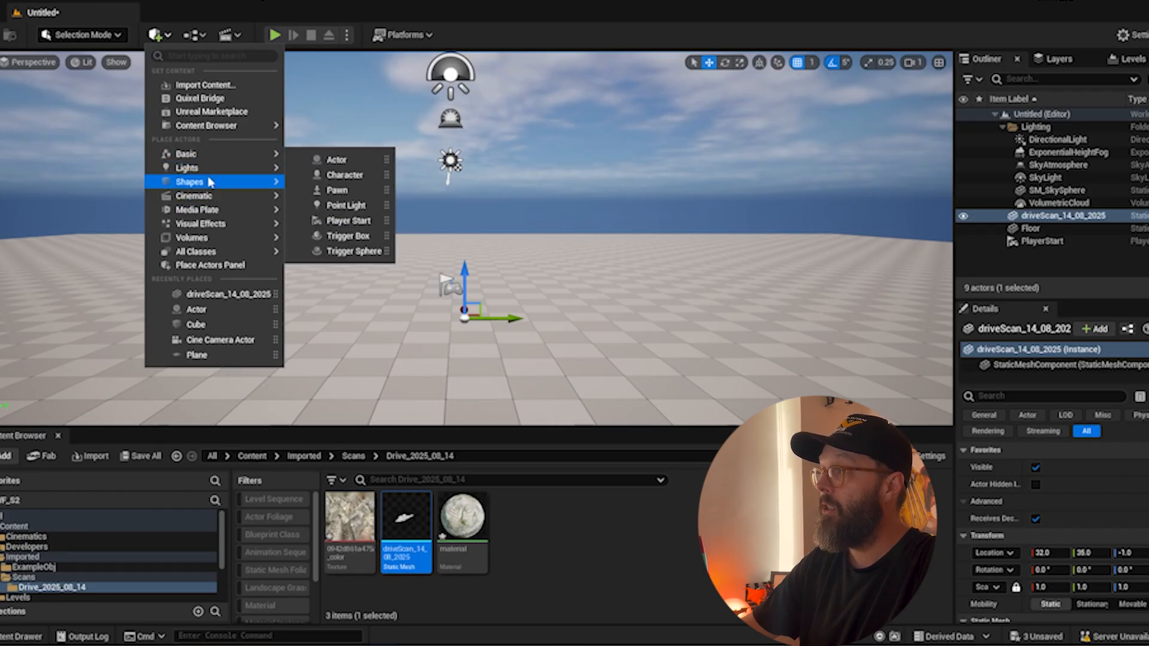
drag(348, 185, 562, 248)
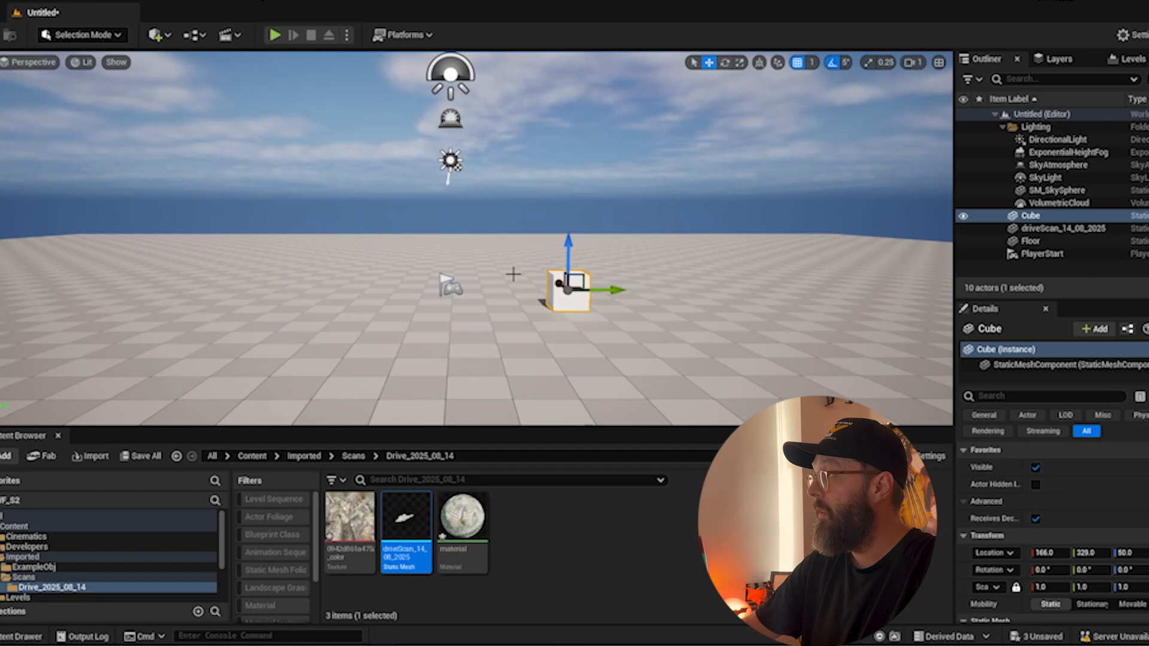
Step: Raise driveScan_14_08_2025 slightly above the floor to Z 1.0 and compare its size with the cube
click(1058, 228)
key(f)
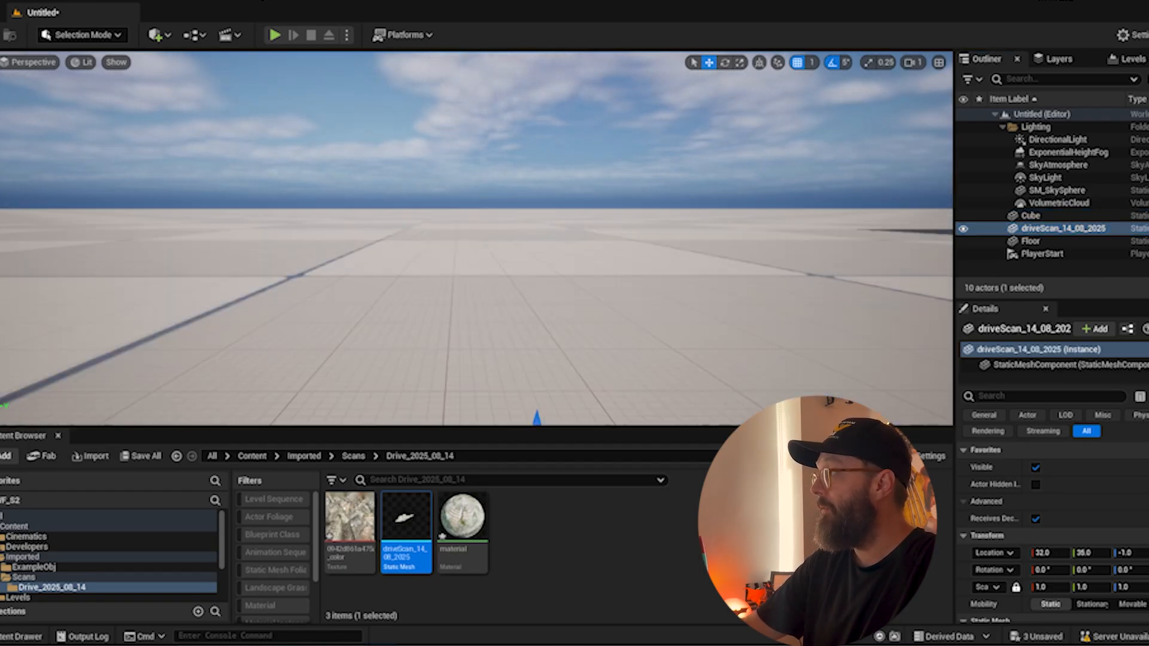
key(s)
drag(497, 257, 496, 227)
alt+drag(616, 160, 622, 200)
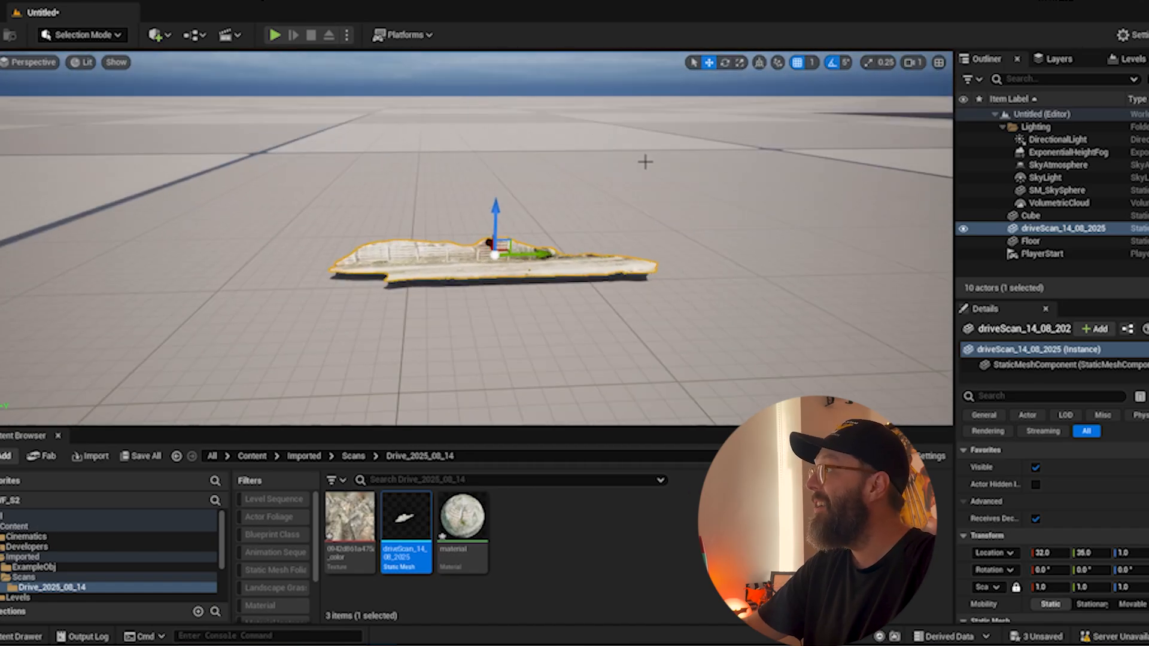
key(s)
right_drag(644, 161, 738, 197)
key(s)
key(a)
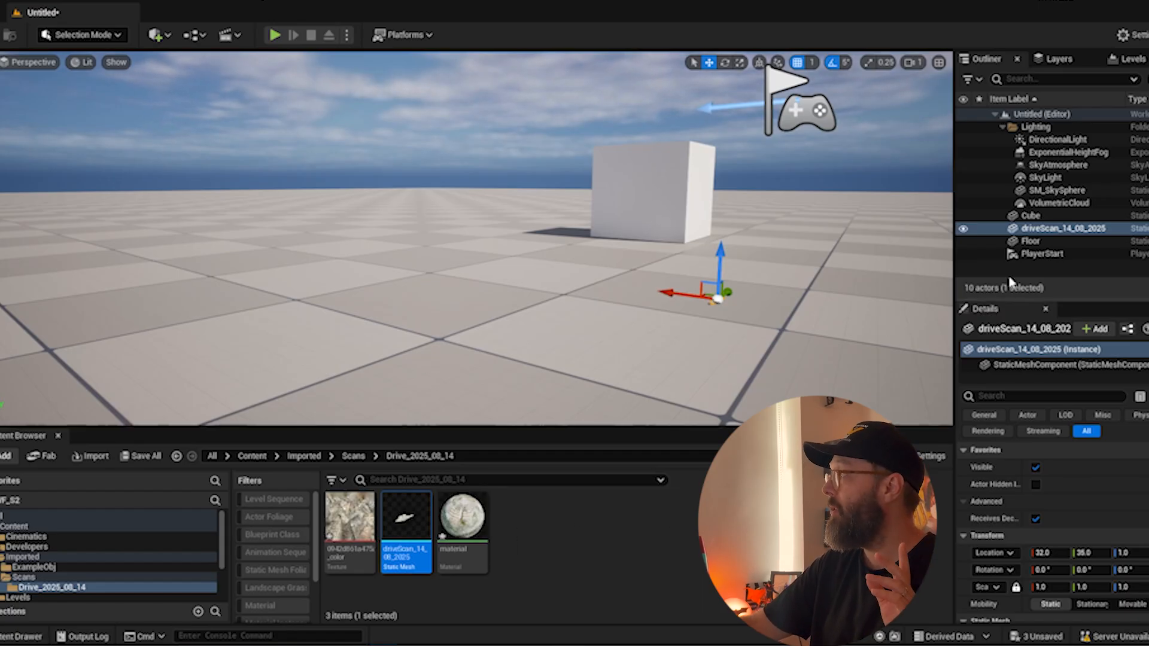
Step: Scale the driveScan_14_08_2025 actor to 100 on all axes and raise it well above the floor
click(1065, 229)
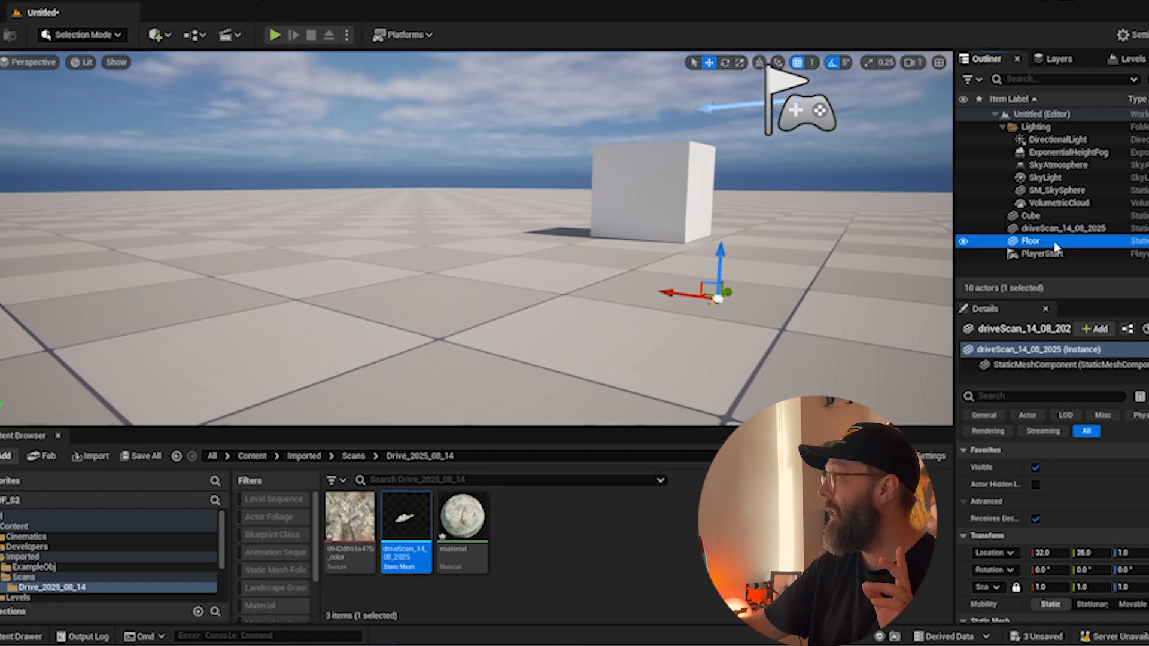
click(1048, 587)
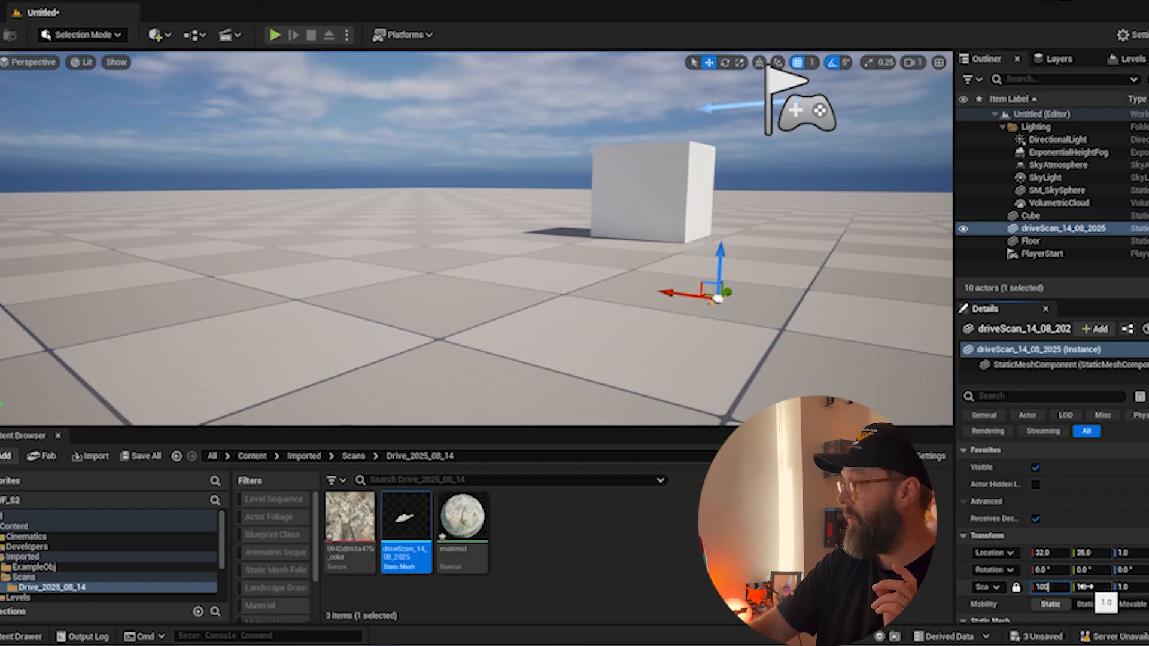
text(100)
key(Return)
drag(720, 262, 730, 69)
right_drag(718, 201, 700, 192)
key(s)
right_drag(795, 279, 842, 266)
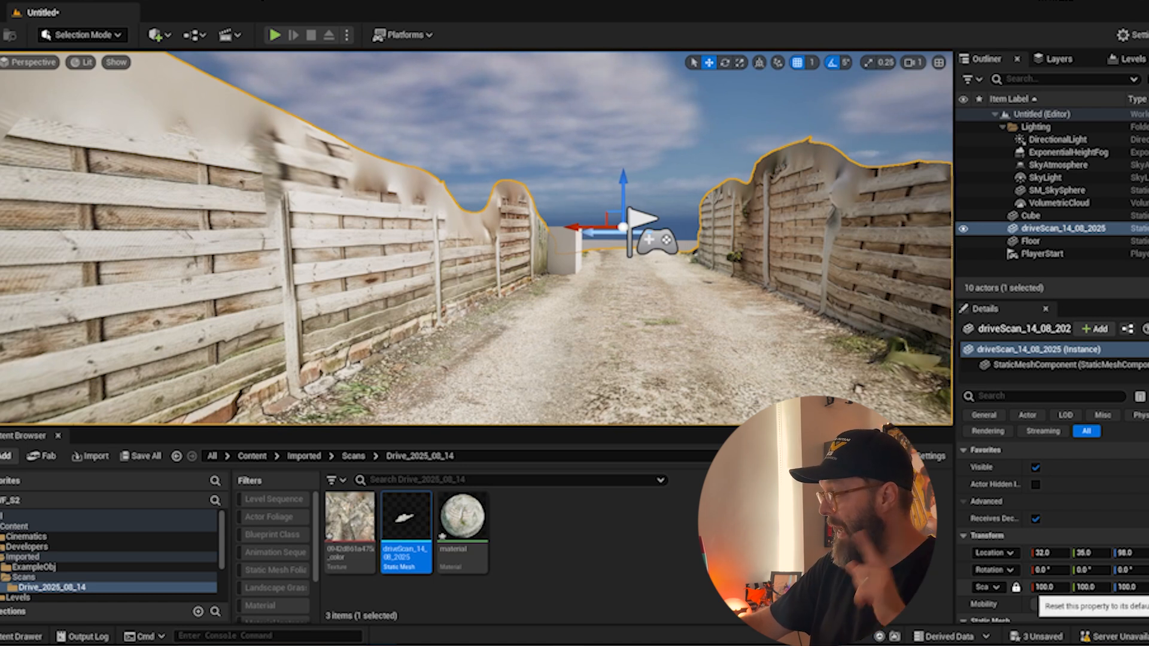
Step: Reset the actor's scale to its default and reimport the driveScan_14_08_2025 static mesh from its source file
click(1147, 587)
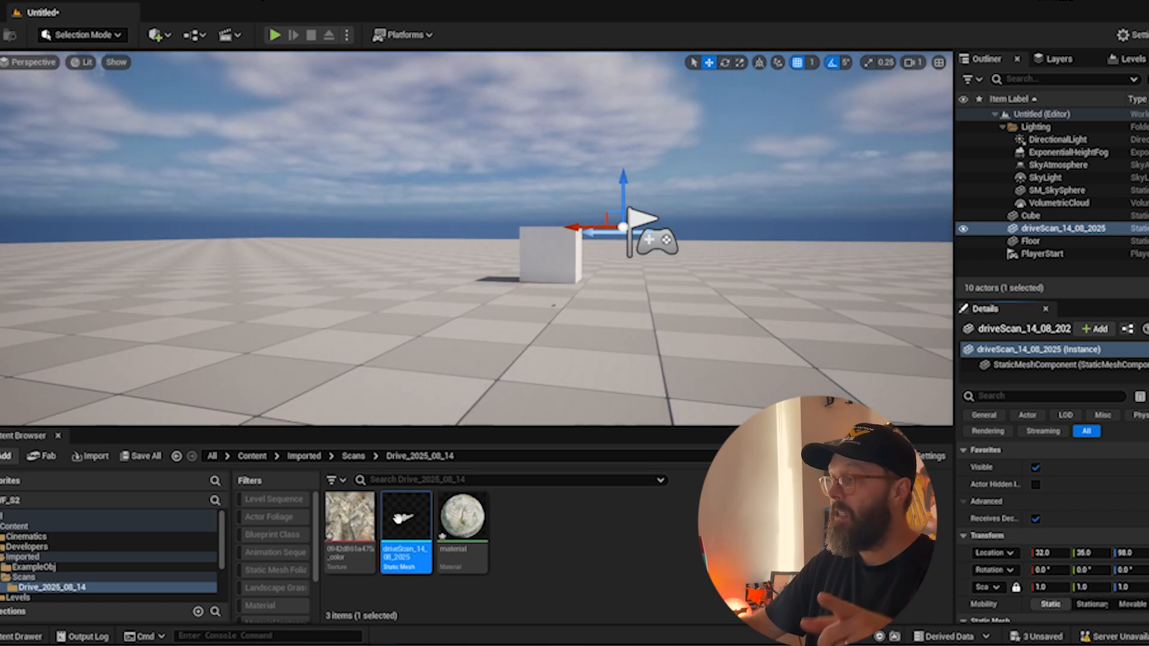
mouse_move(399, 518)
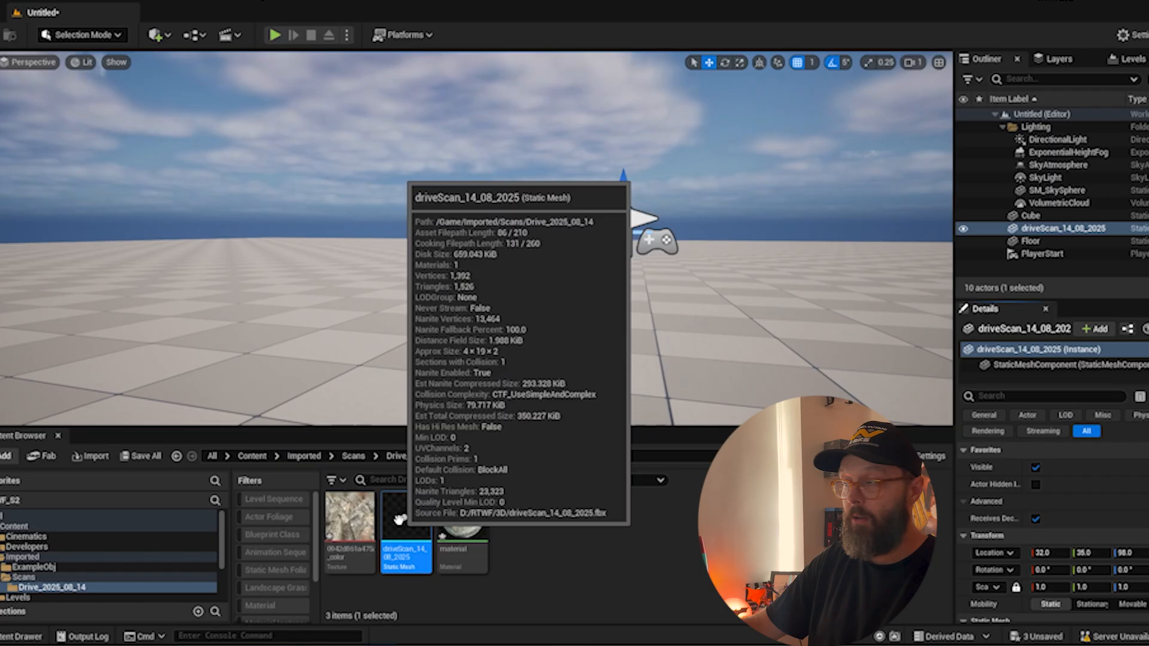
right_click(399, 518)
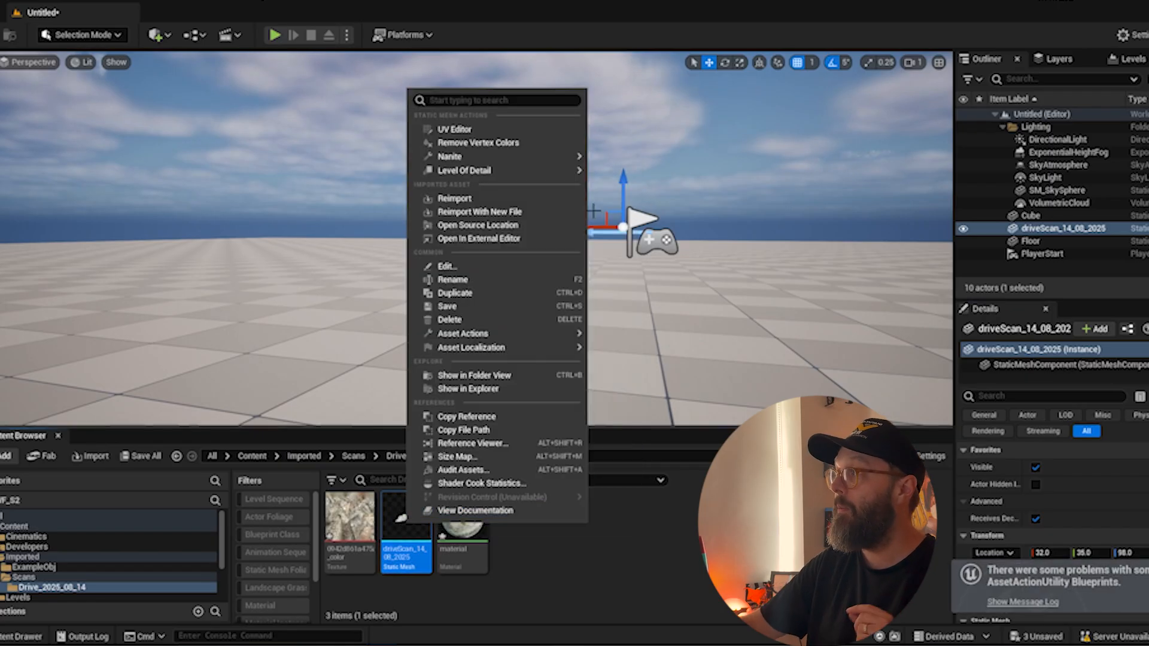
click(481, 200)
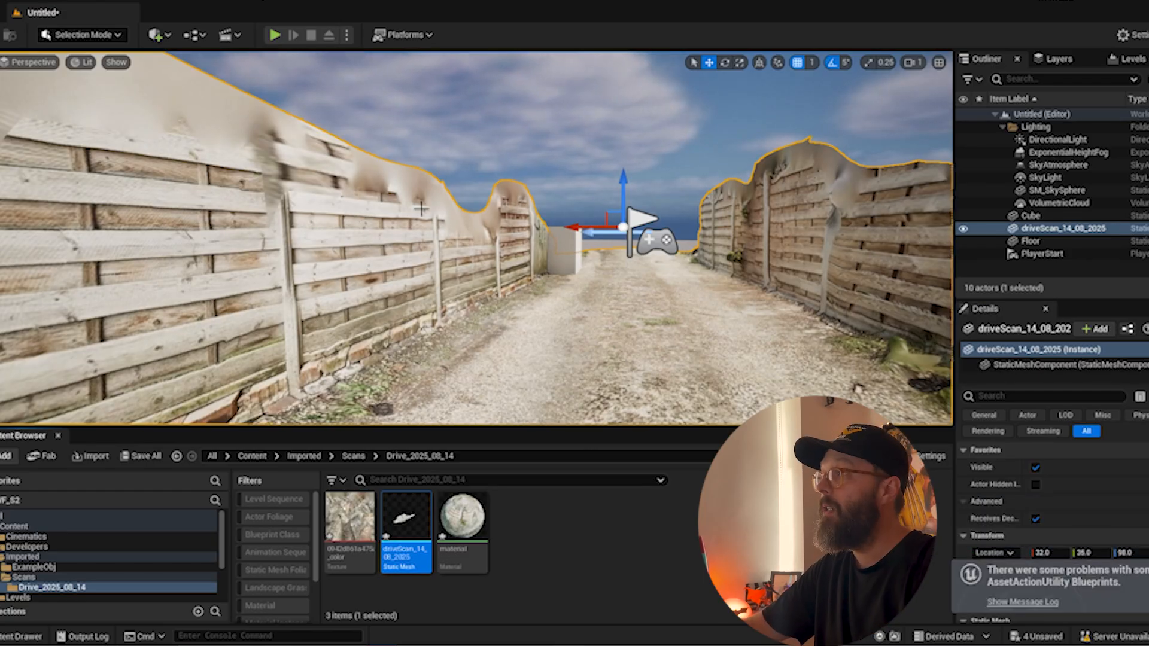
Step: Examine the reimported driveway scan from inside, including its fences, gravel surface and size relative to the cube
right_drag(422, 209, 641, 266)
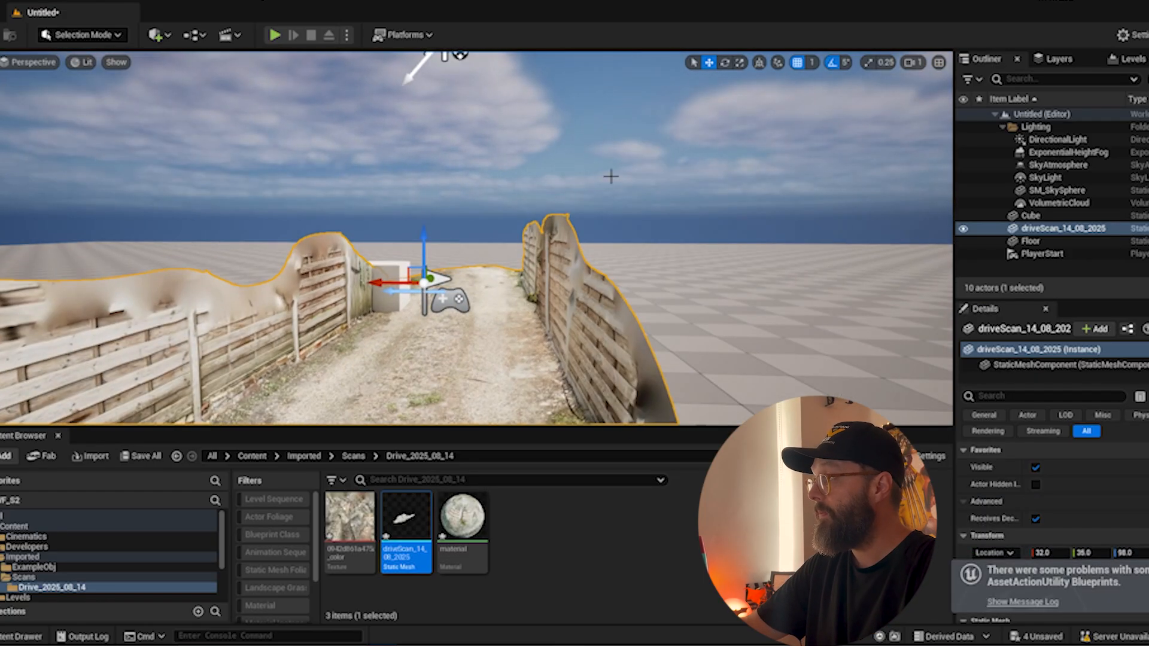
right_drag(611, 176, 634, 148)
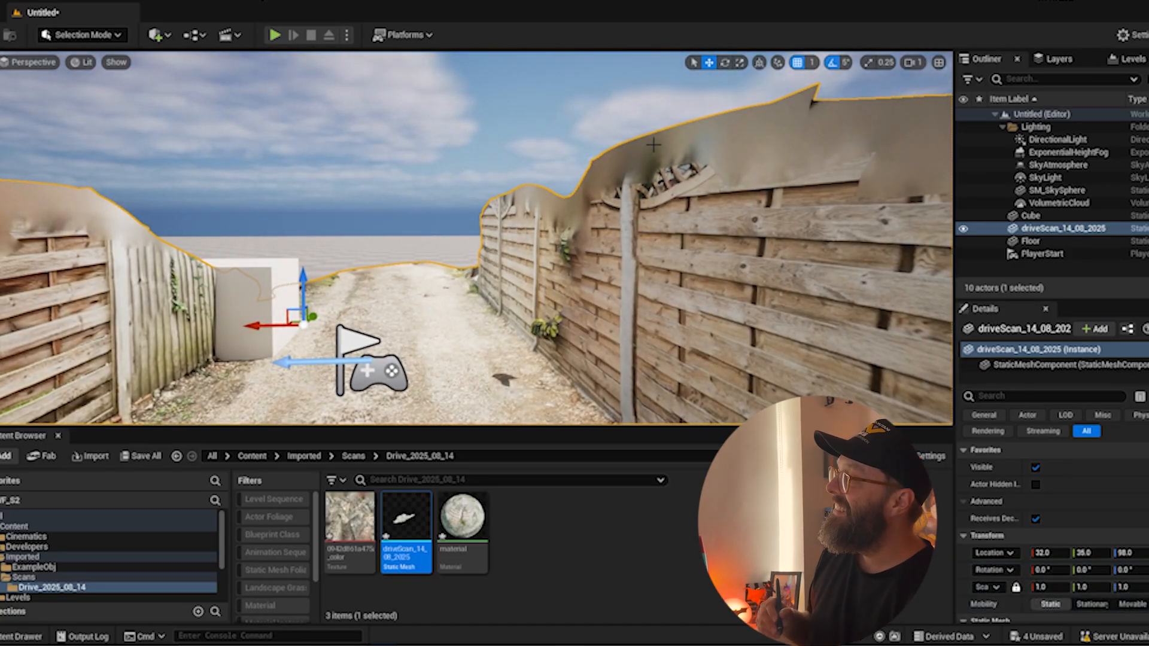
right_drag(455, 281, 293, 287)
right_drag(454, 379, 422, 353)
right_drag(451, 243, 447, 243)
right_drag(636, 195, 560, 352)
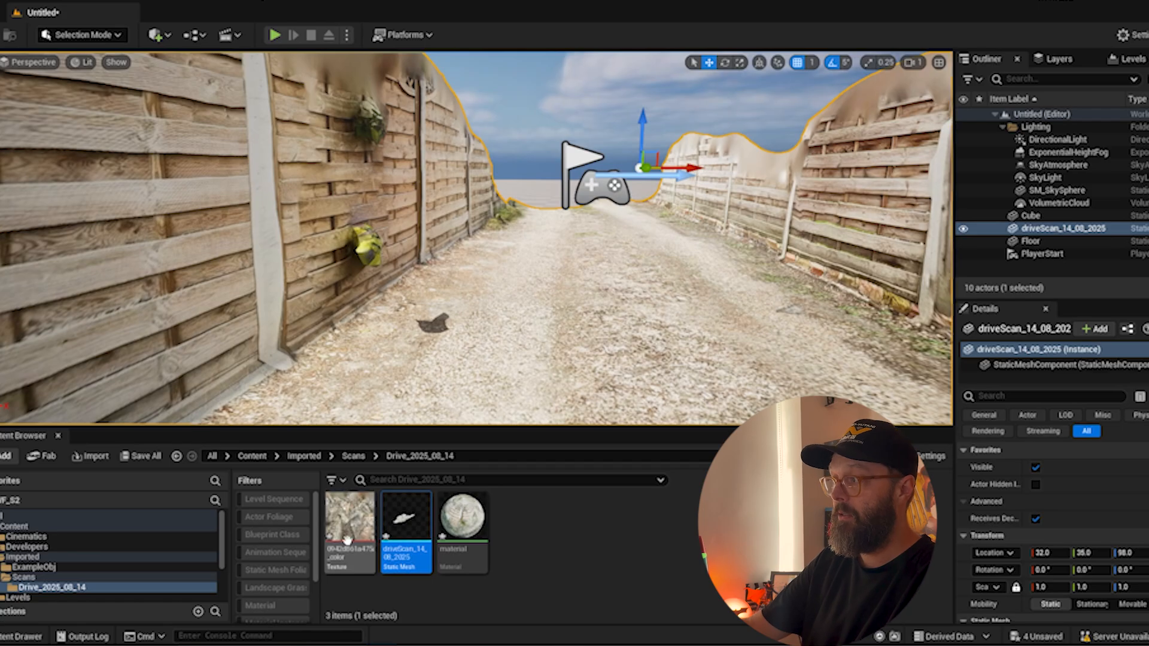
Step: Delete the reference cube at the edge of the driveway scan
right_drag(510, 263, 658, 254)
key(s)
click(501, 275)
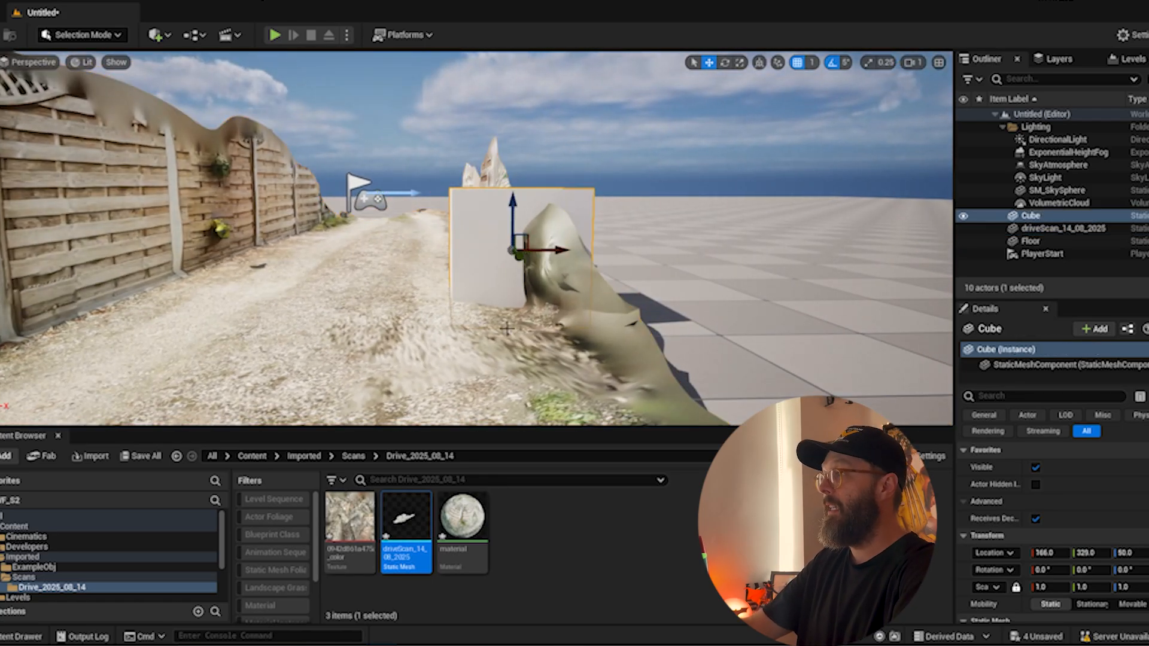
key(Delete)
Step: Create a folder named Teapot inside the Imported content folder
click(352, 456)
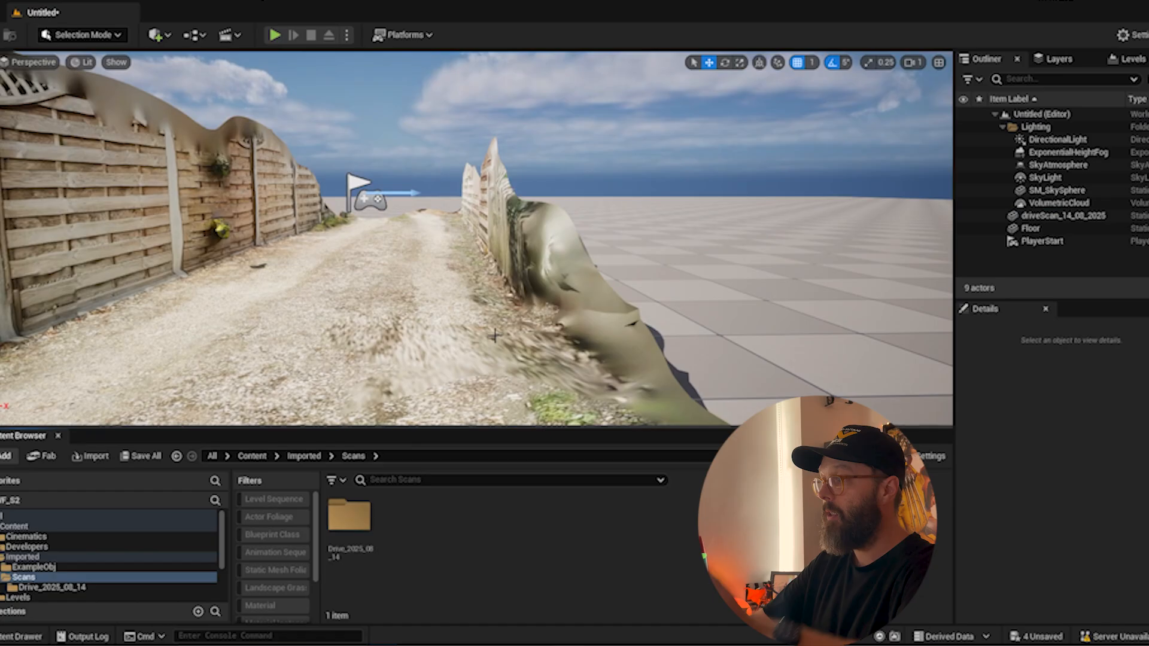
right_click(408, 540)
click(438, 605)
click(304, 456)
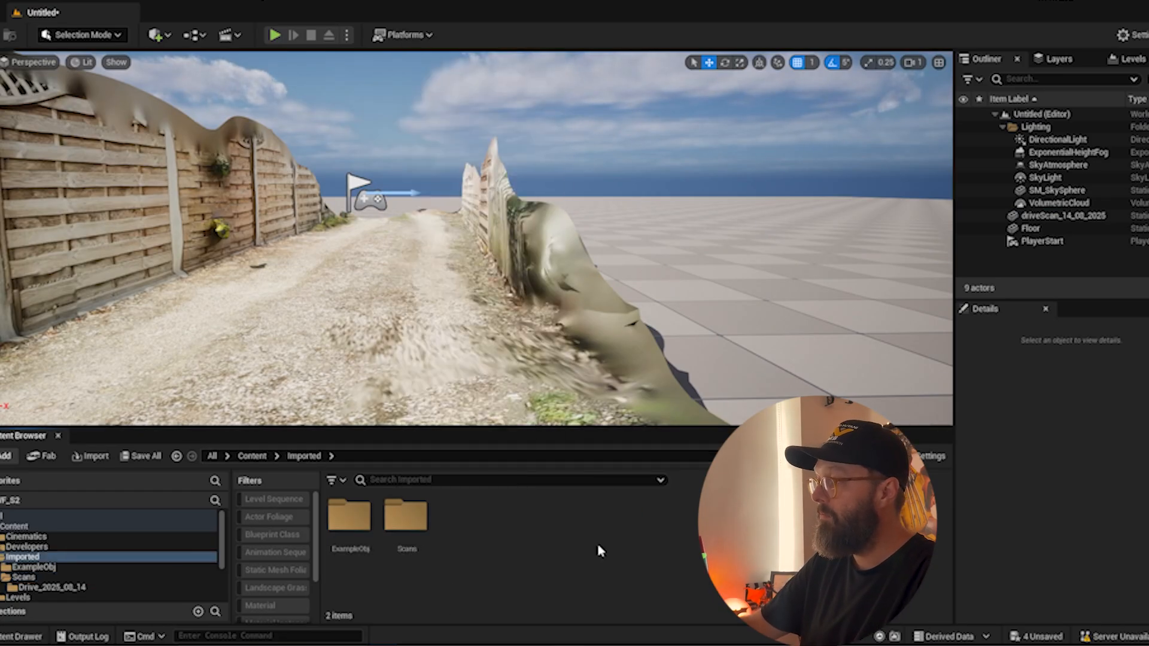
right_click(483, 515)
click(524, 106)
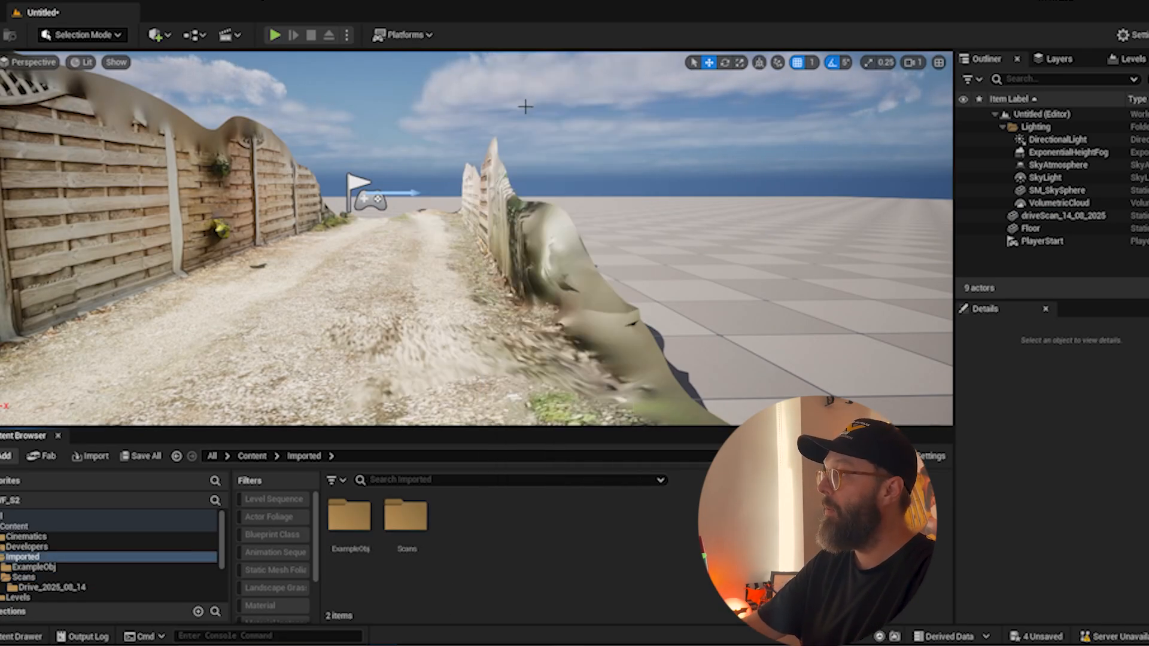
text(Teapo)
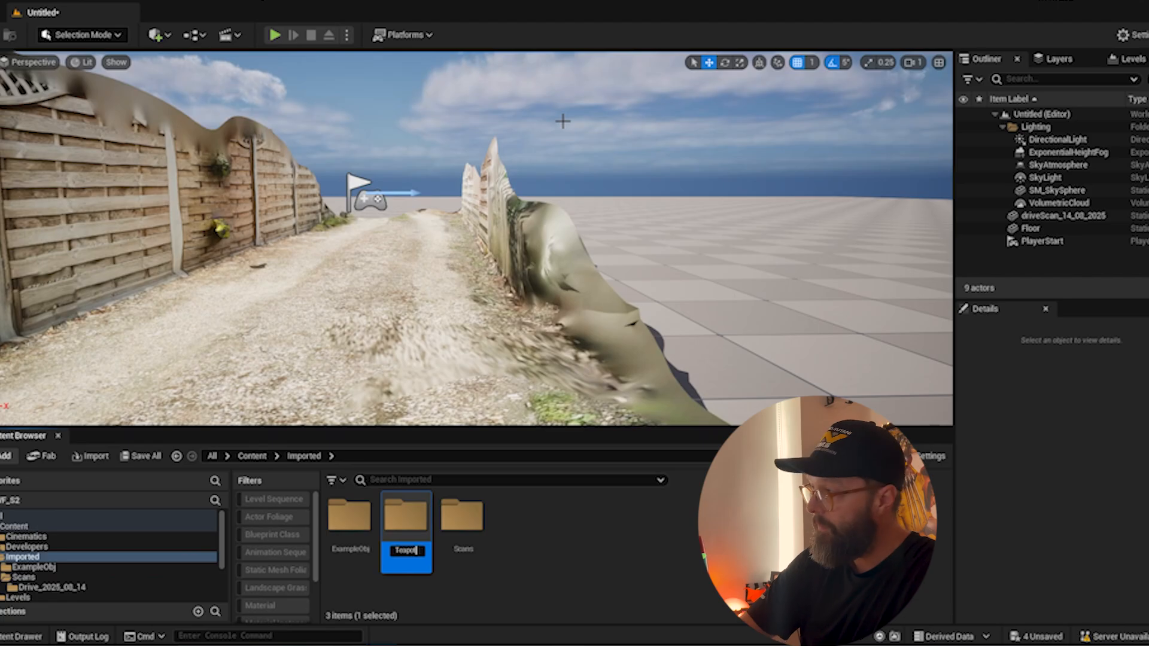
text(t)
key(Return)
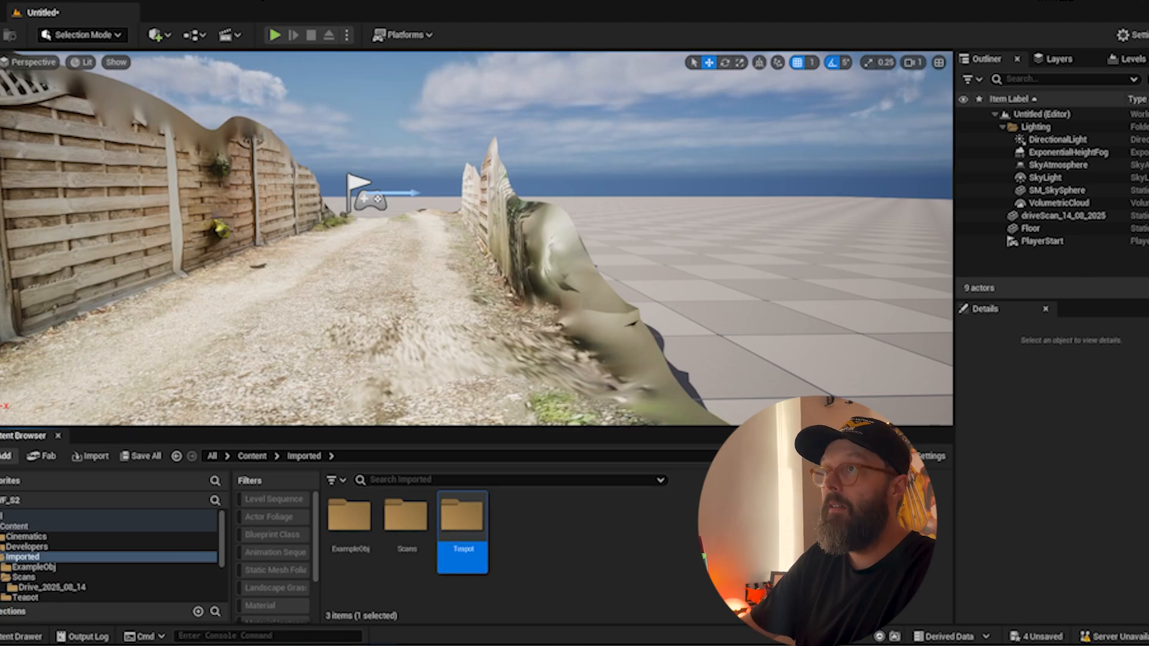
Step: Open the Teapot folder and bring teapot.fbx into it from the RTWF\3D directory in File Explorer
drag(0, 157, 575, 125)
drag(241, 263, 271, 271)
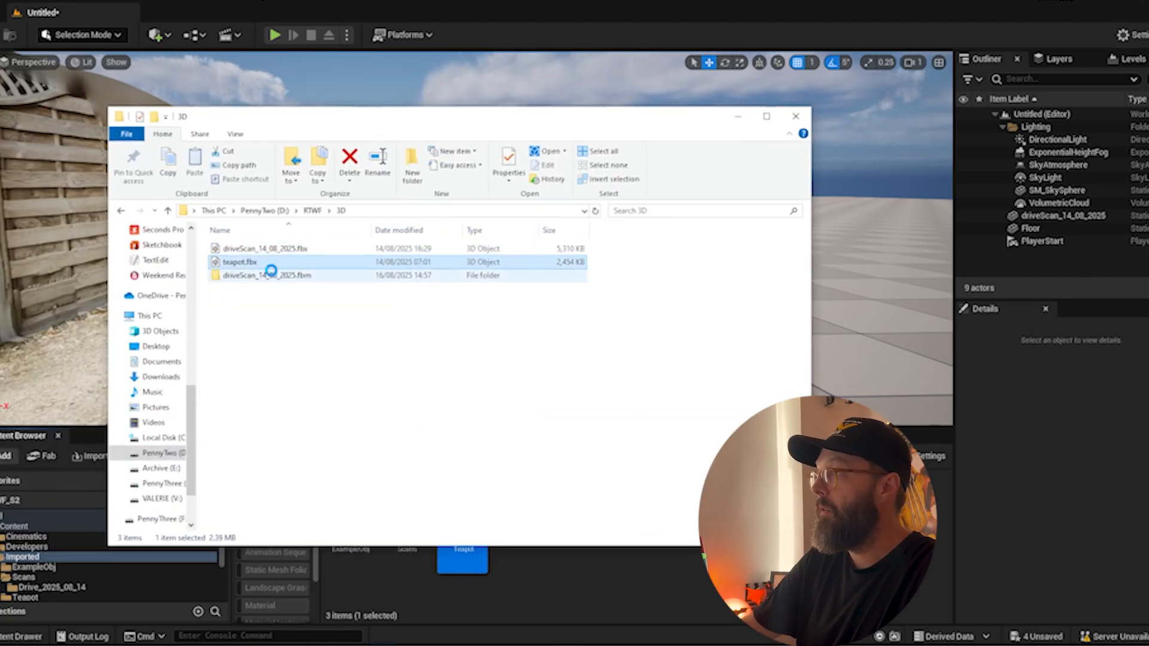
click(464, 560)
double_click(473, 566)
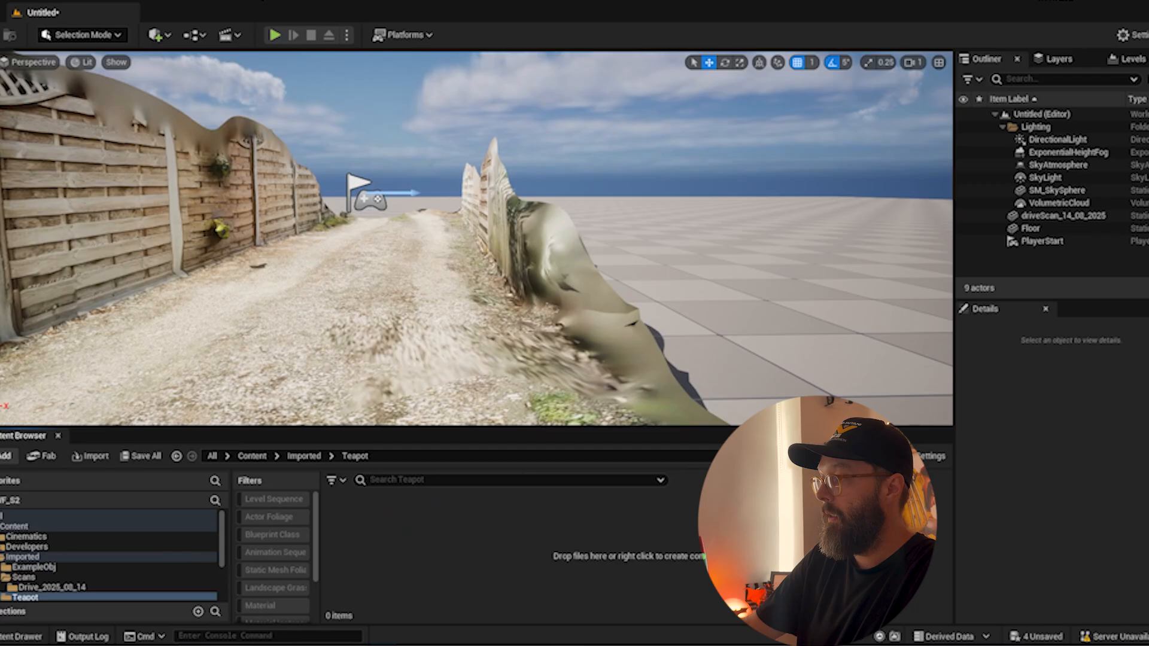
mouse_move(288, 645)
click(333, 616)
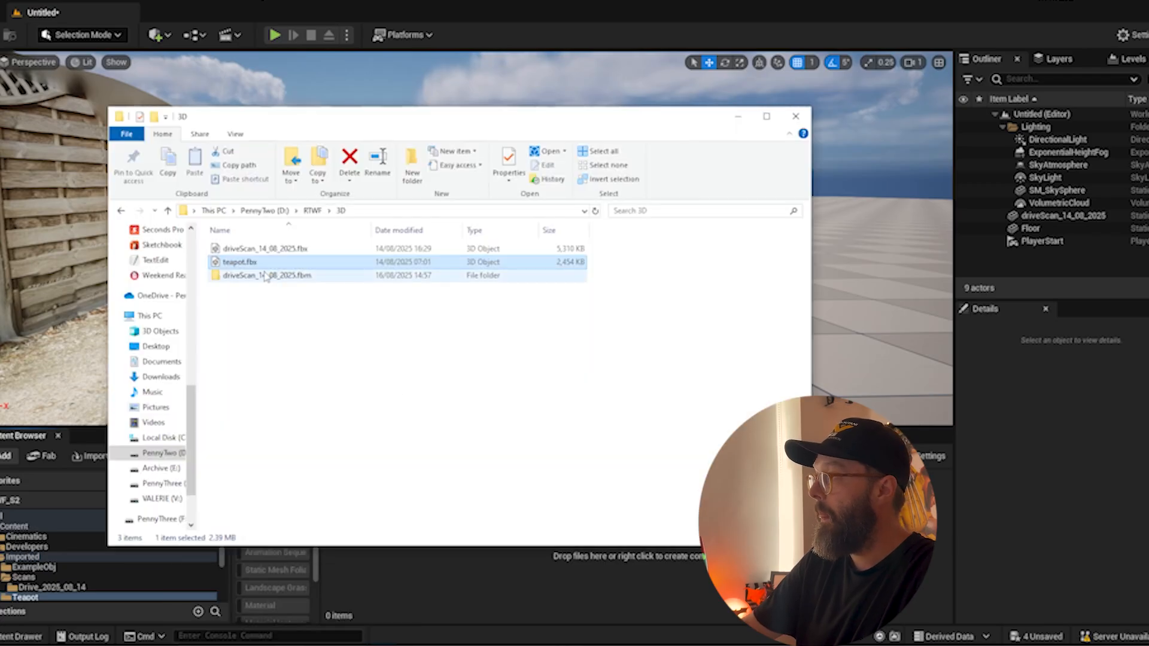
drag(240, 262, 508, 578)
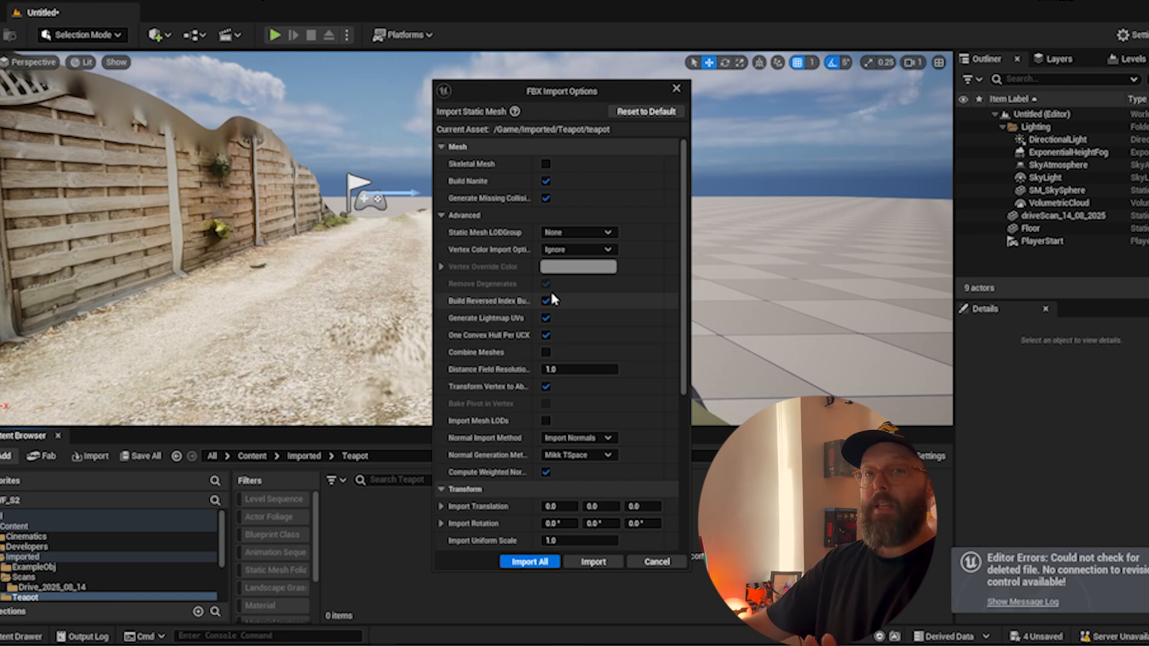
Step: Import all teapot parts with the current FBX import options, close the Message Log, and clear the asset selection
click(537, 561)
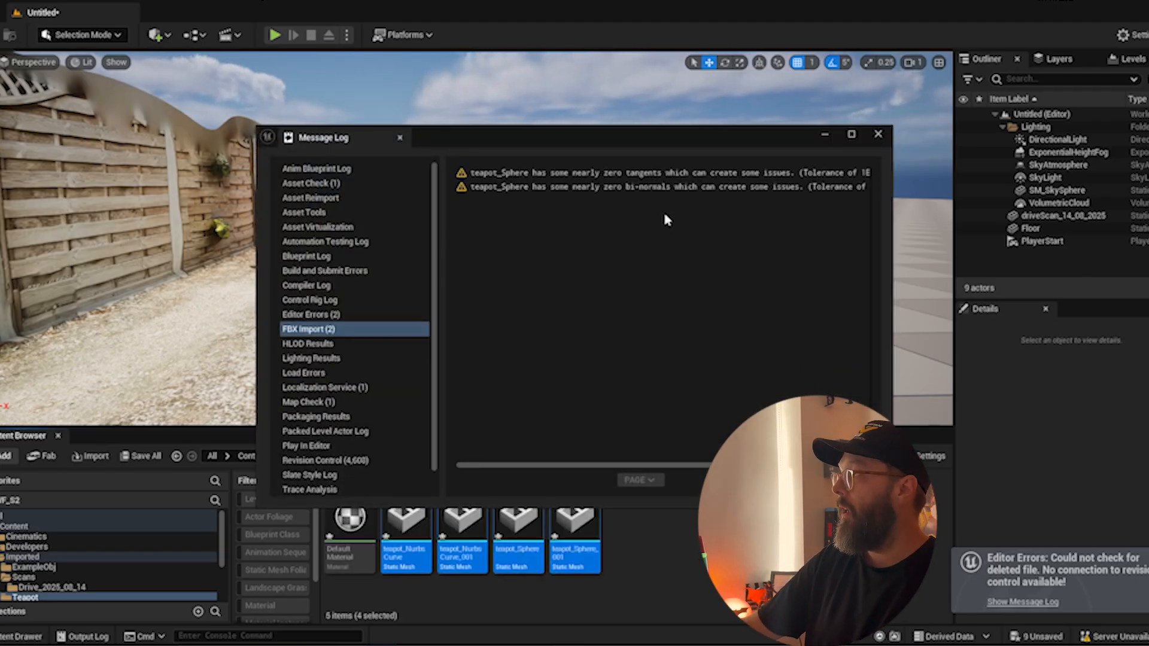
drag(620, 136, 477, 138)
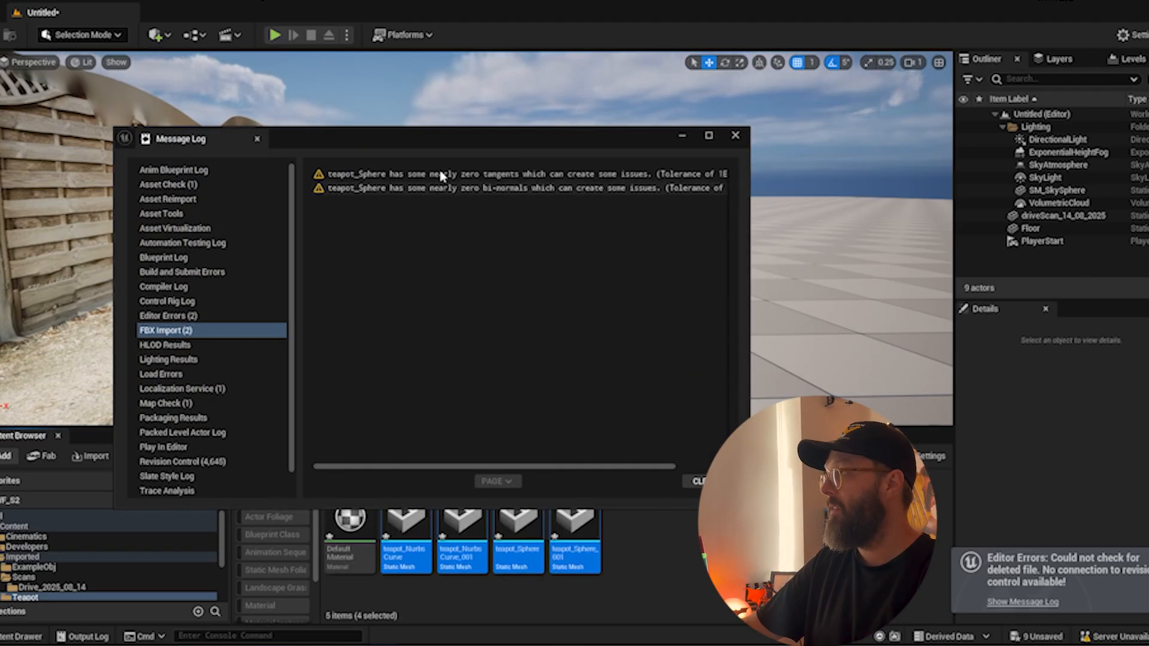
click(735, 135)
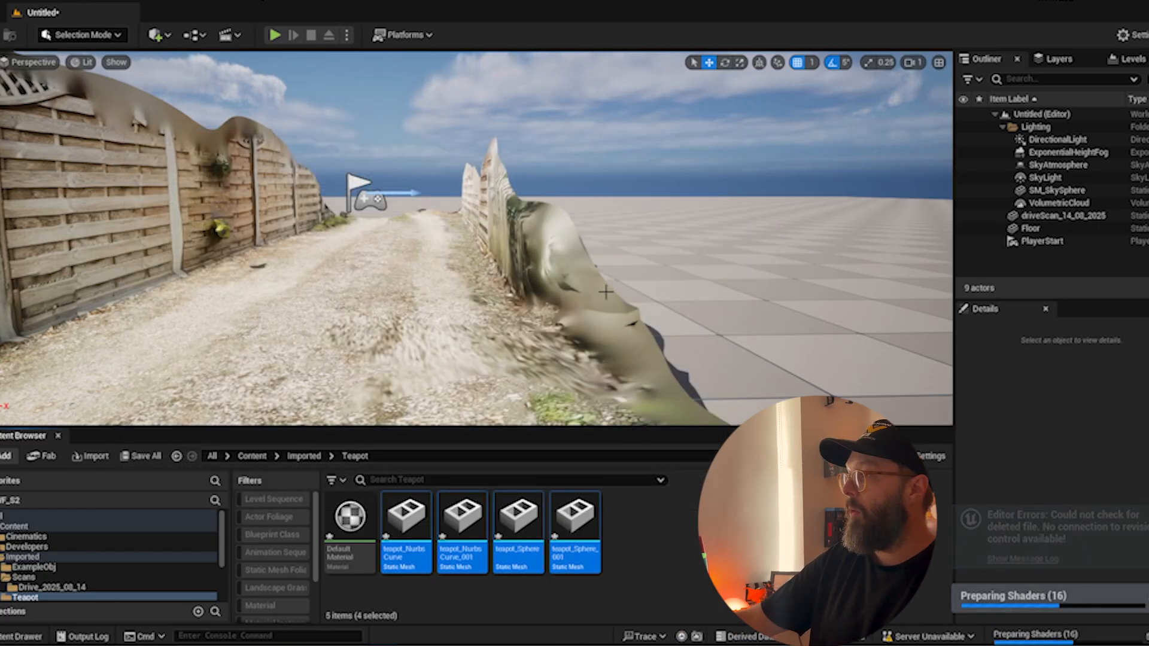
click(684, 569)
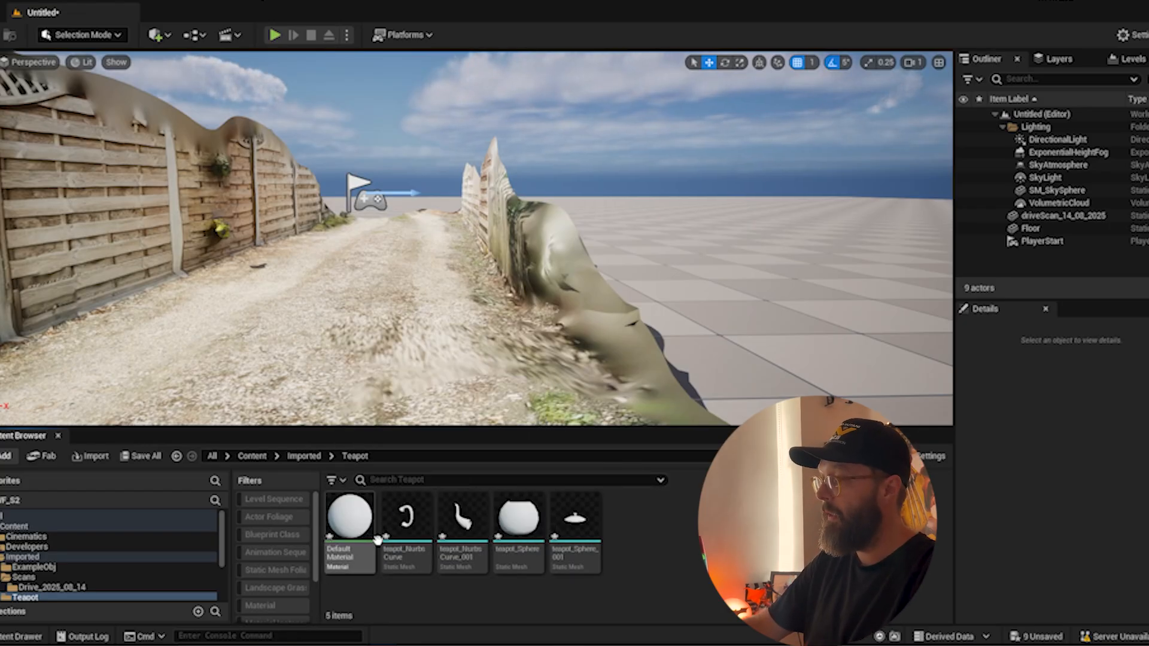
Step: Place all four teapot static meshes together on the floor beside the driveway scan and frame the assembled teapot
click(405, 530)
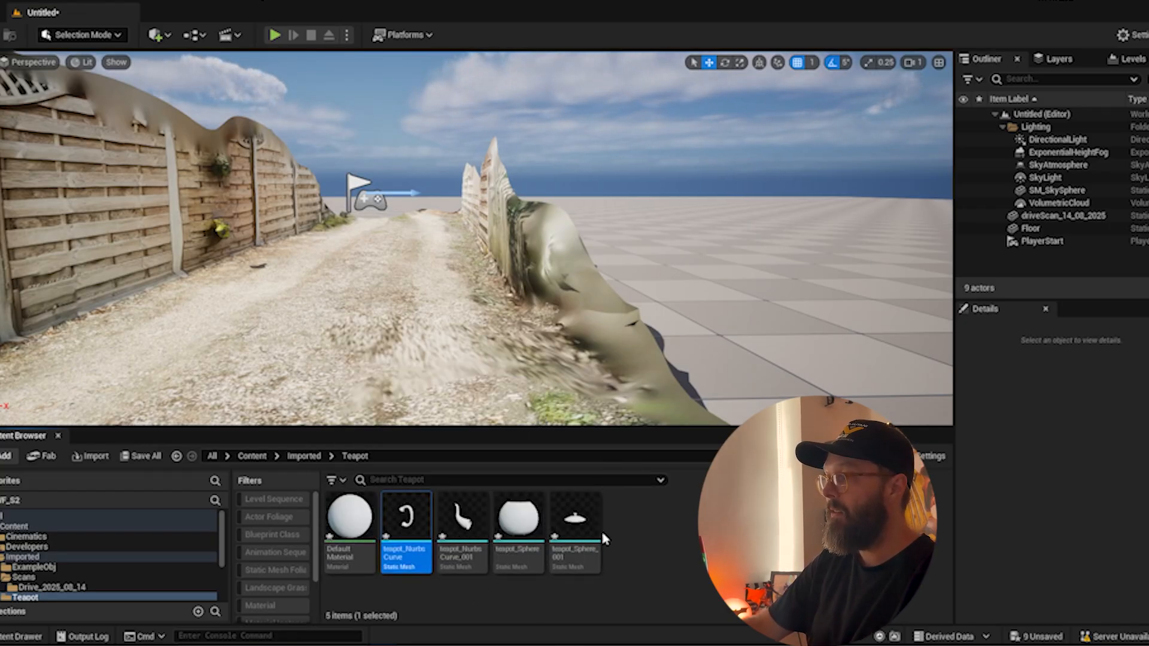
shift+drag(581, 530, 776, 308)
click(603, 501)
click(557, 522)
shift+click(422, 511)
middle_drag(757, 376, 690, 382)
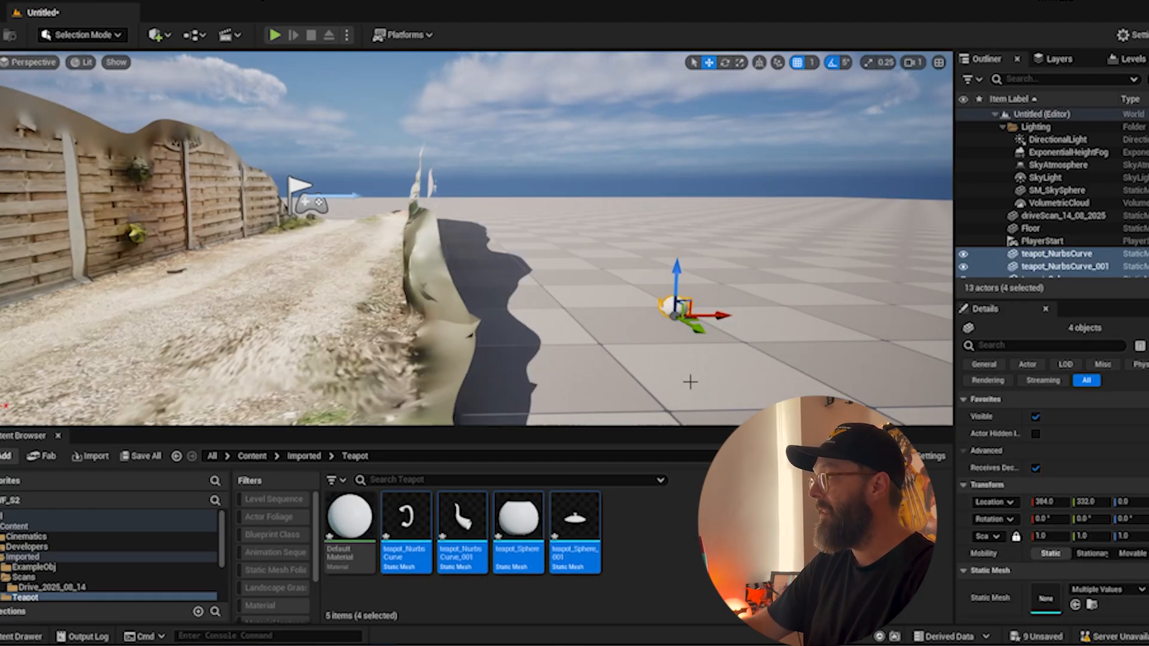
key(f)
alt+drag(781, 323, 422, 329)
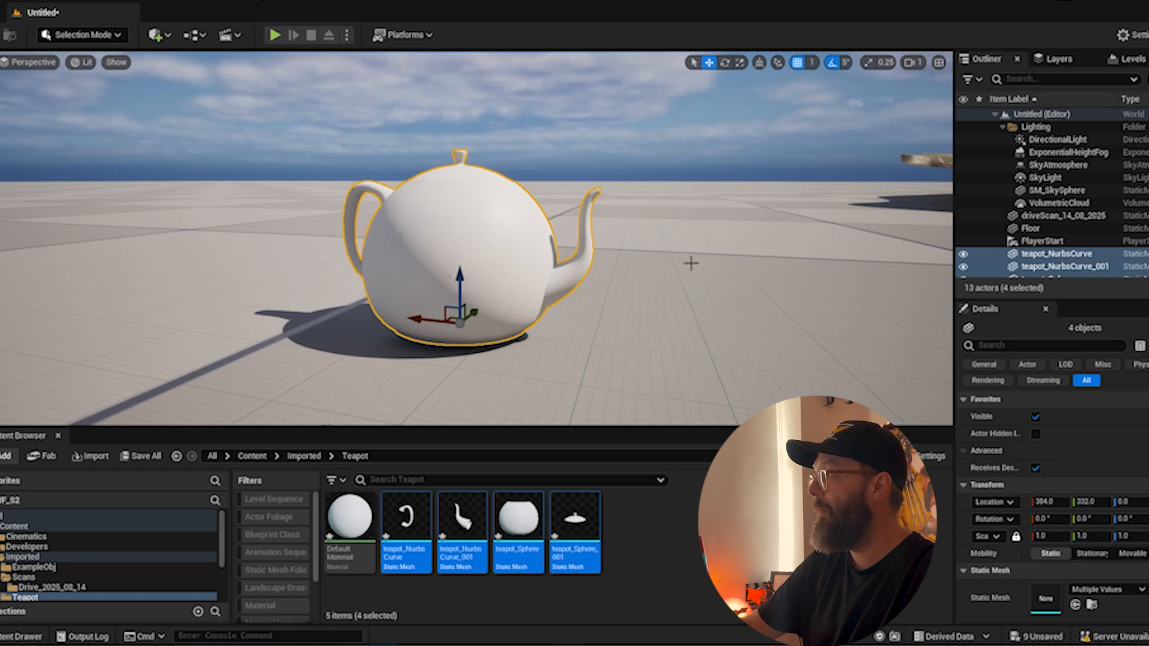
Step: Select the teapot's body, handle and lid one at a time to check whether they are separate meshes
click(591, 270)
mouse_move(497, 269)
middle_down()
mouse_move(472, 257)
mouse_move(505, 268)
middle_up()
click(504, 271)
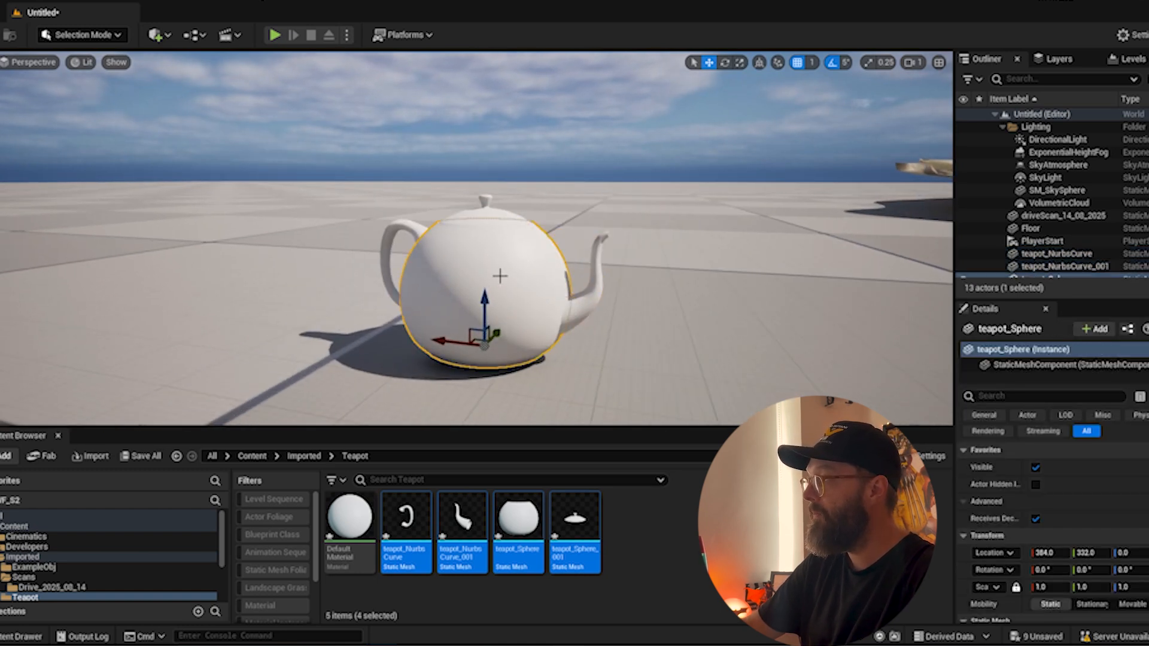
click(397, 240)
click(506, 223)
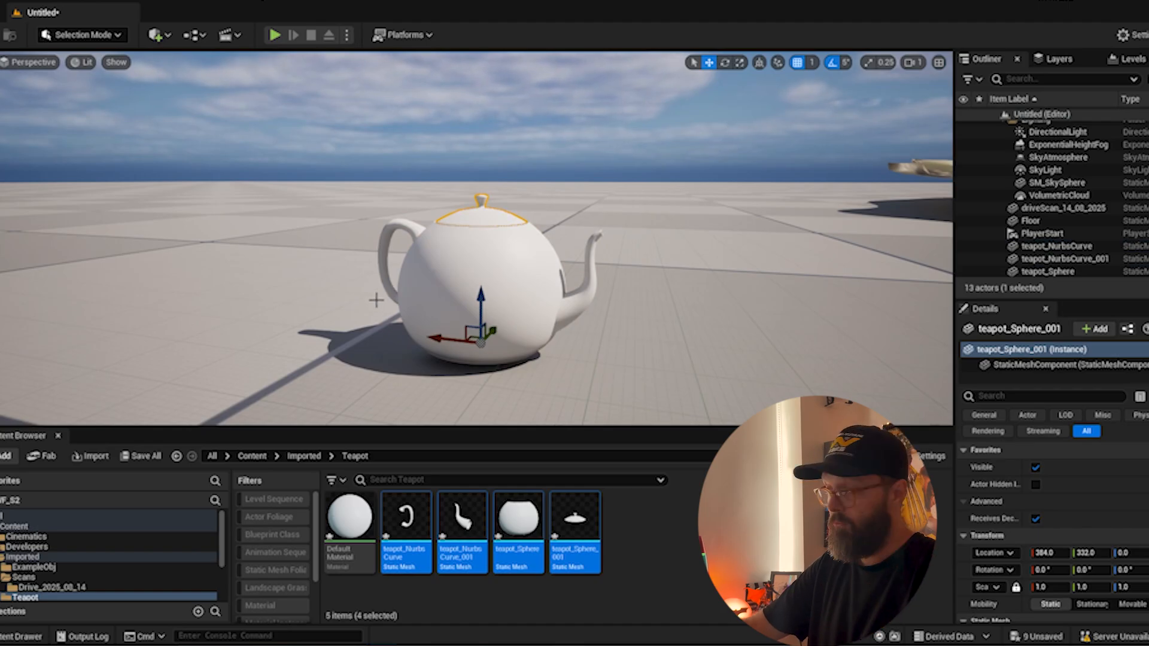
Step: Place a second set of the four teapot meshes on the floor beside the first teapot and select its handle
middle_drag(653, 309, 638, 311)
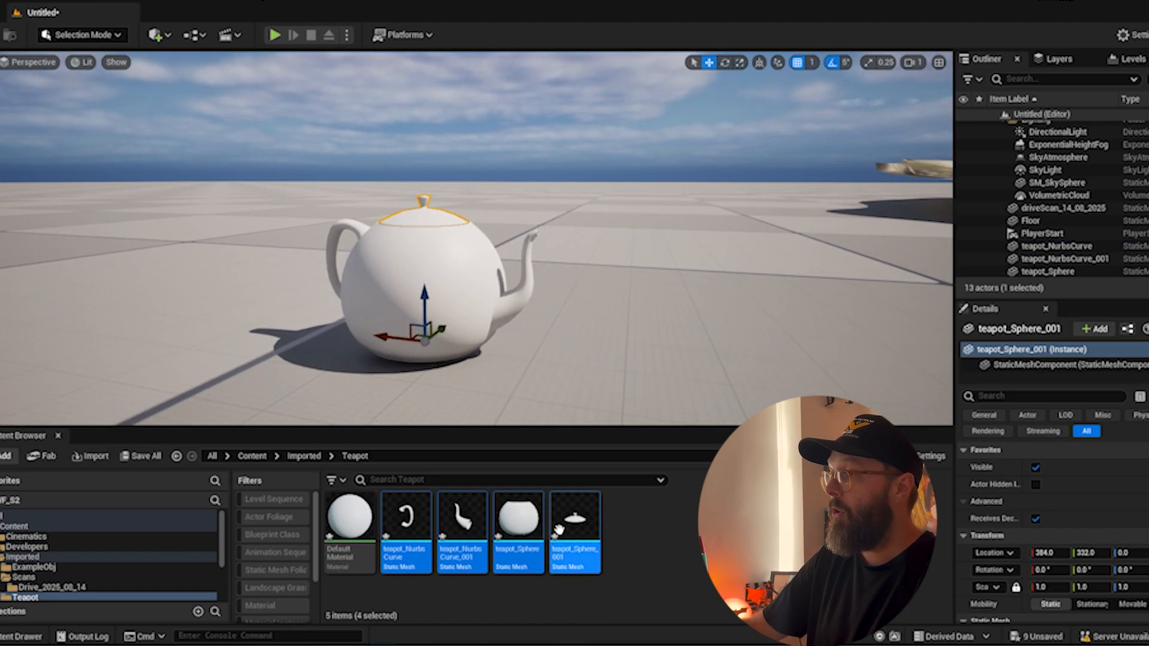
drag(574, 521, 688, 370)
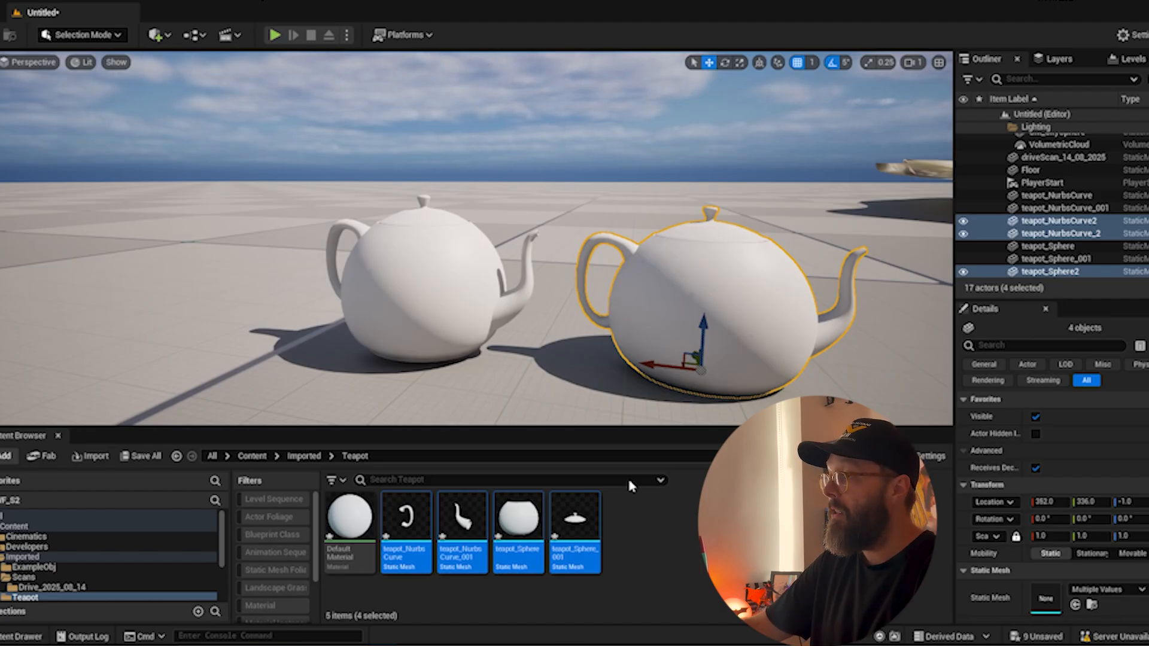
key(f)
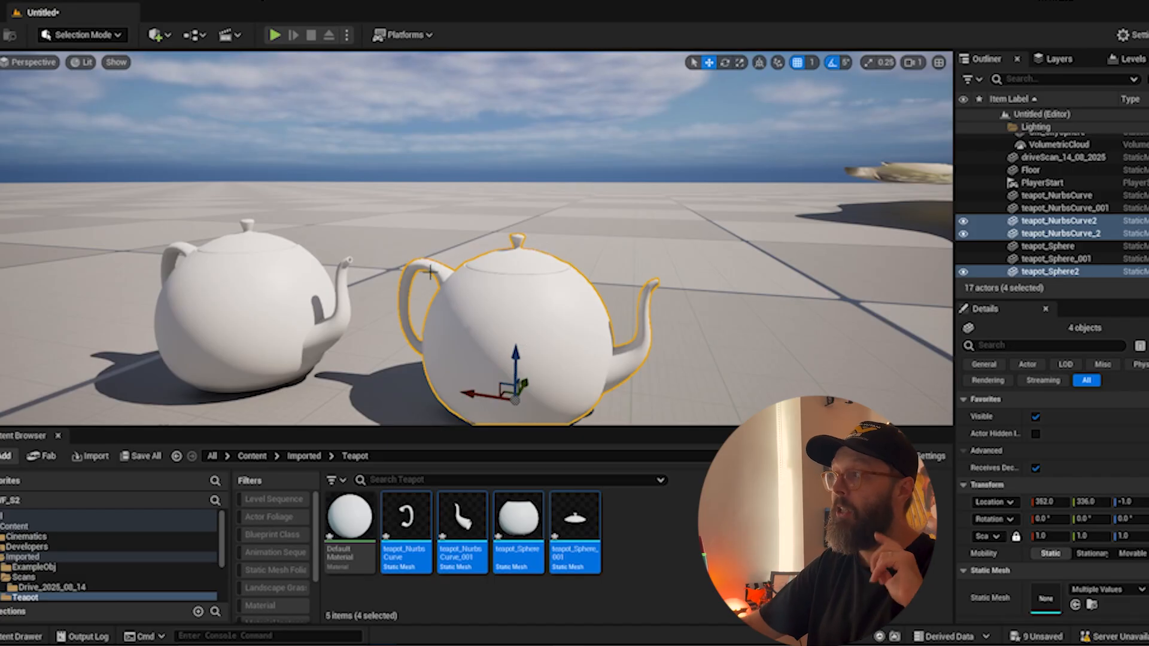
click(434, 280)
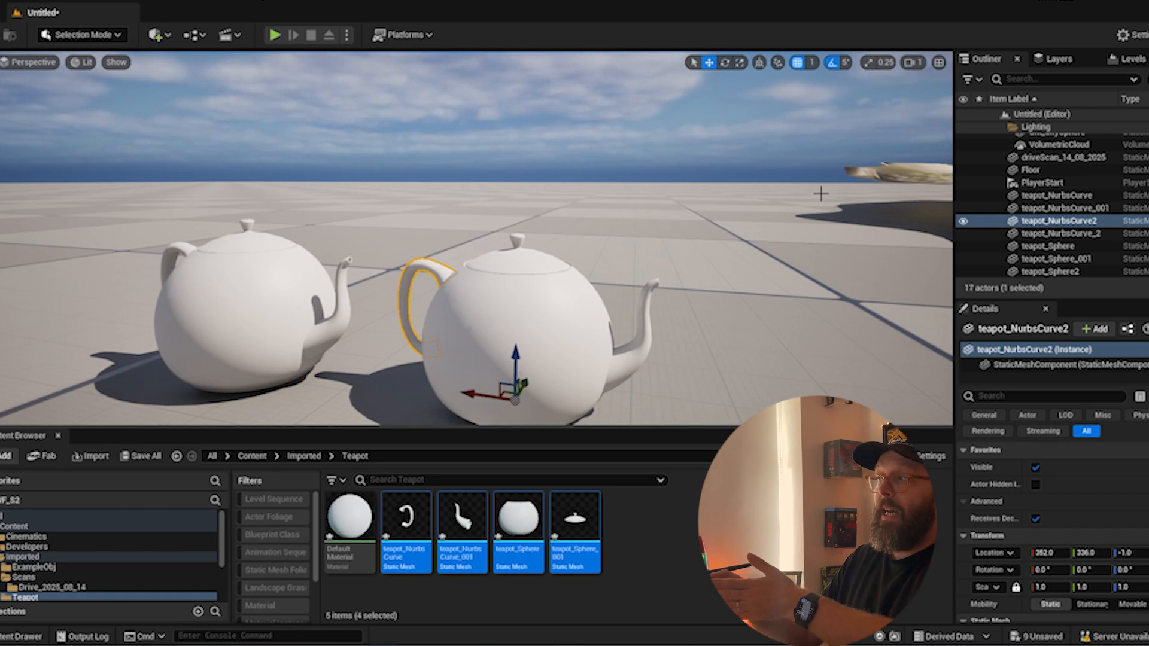
Step: Create a folder named Teapot_Combined inside the Imported content folder
click(304, 456)
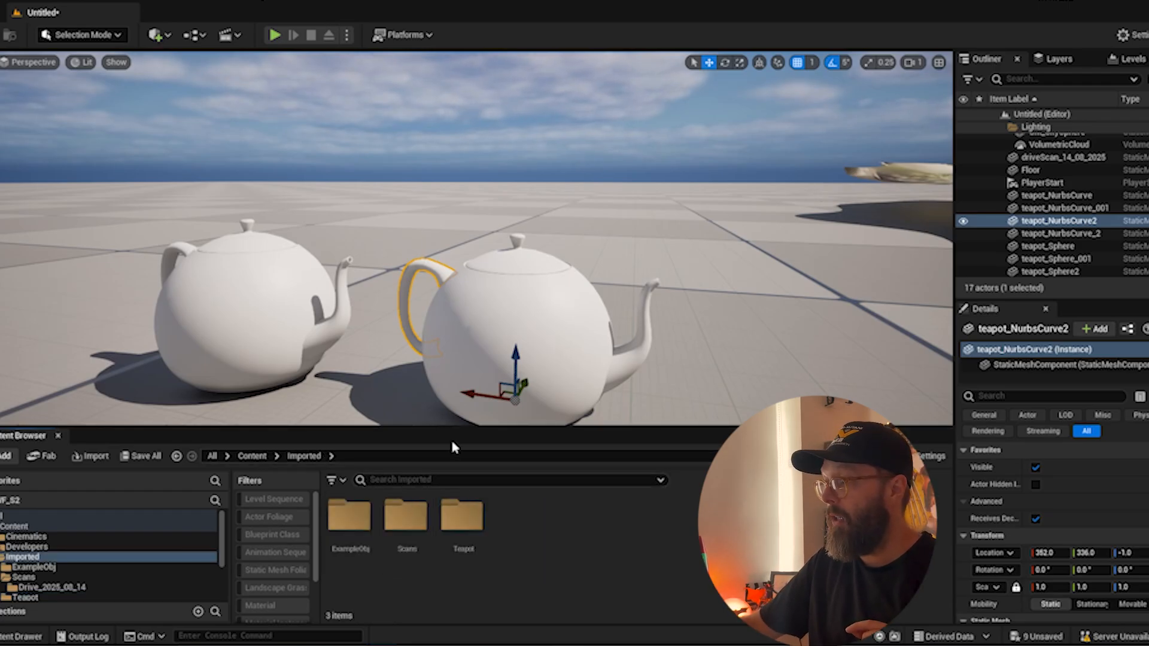
right_click(534, 538)
click(593, 110)
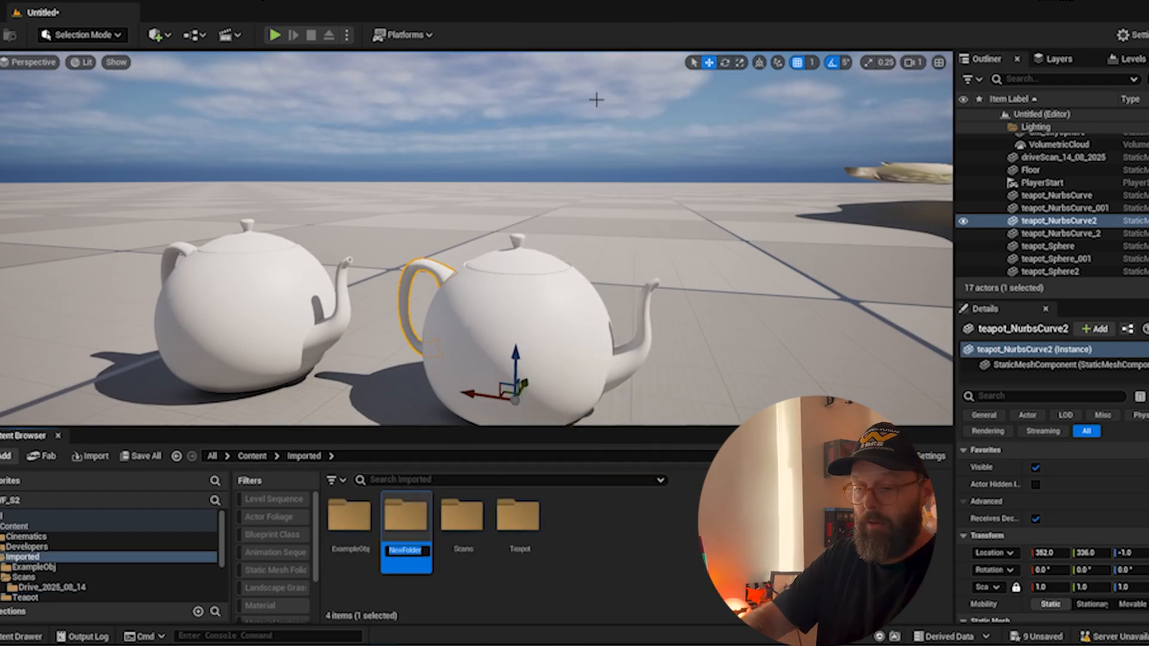
text(Teapot_C)
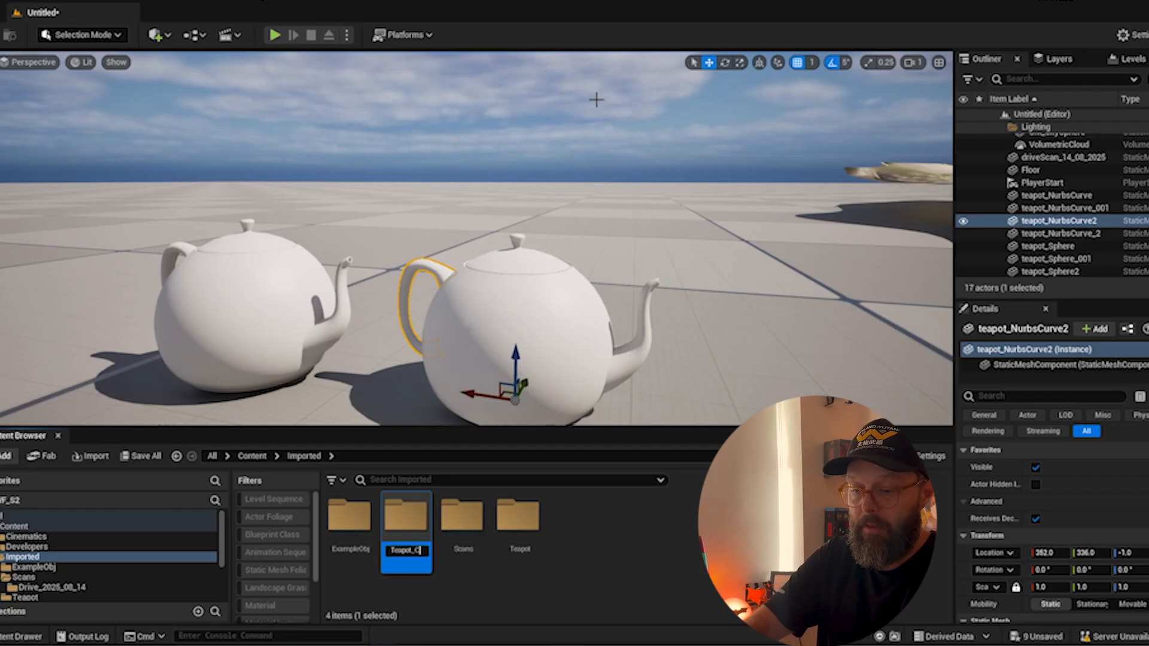
text(ombined)
key(Return)
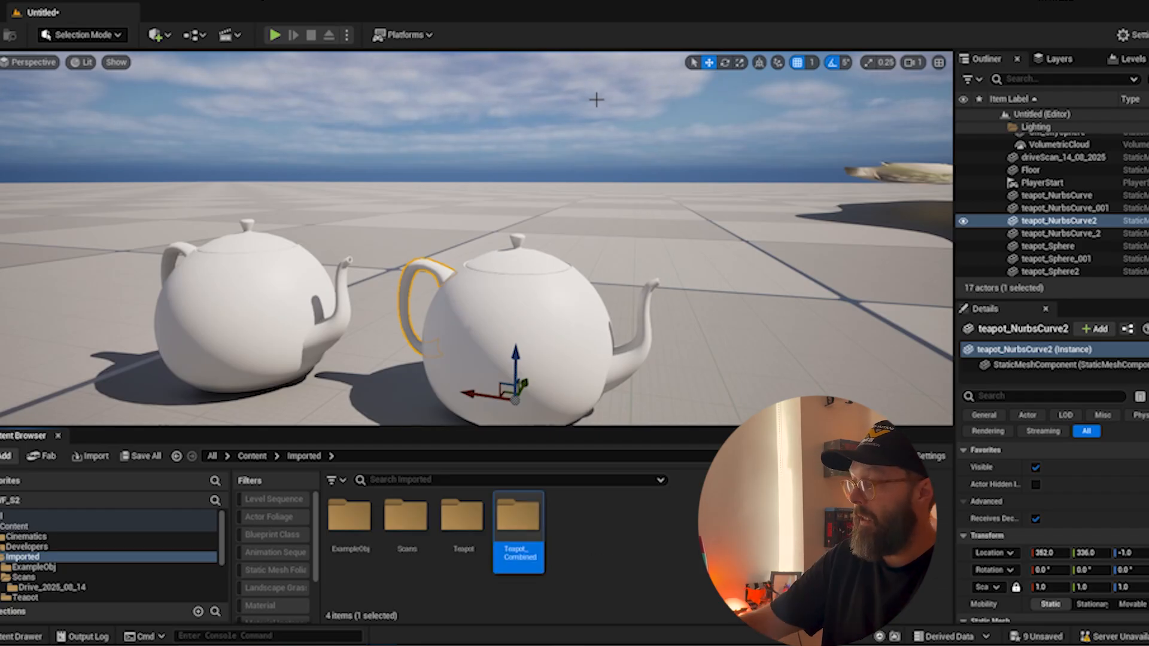
double_click(462, 514)
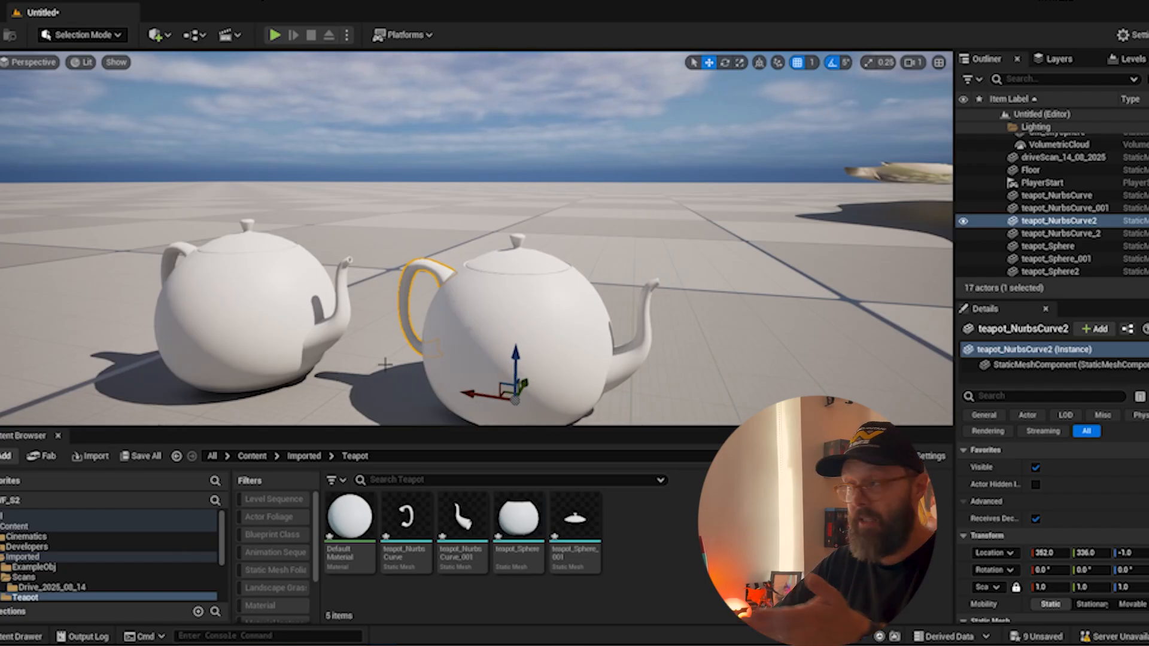
click(315, 457)
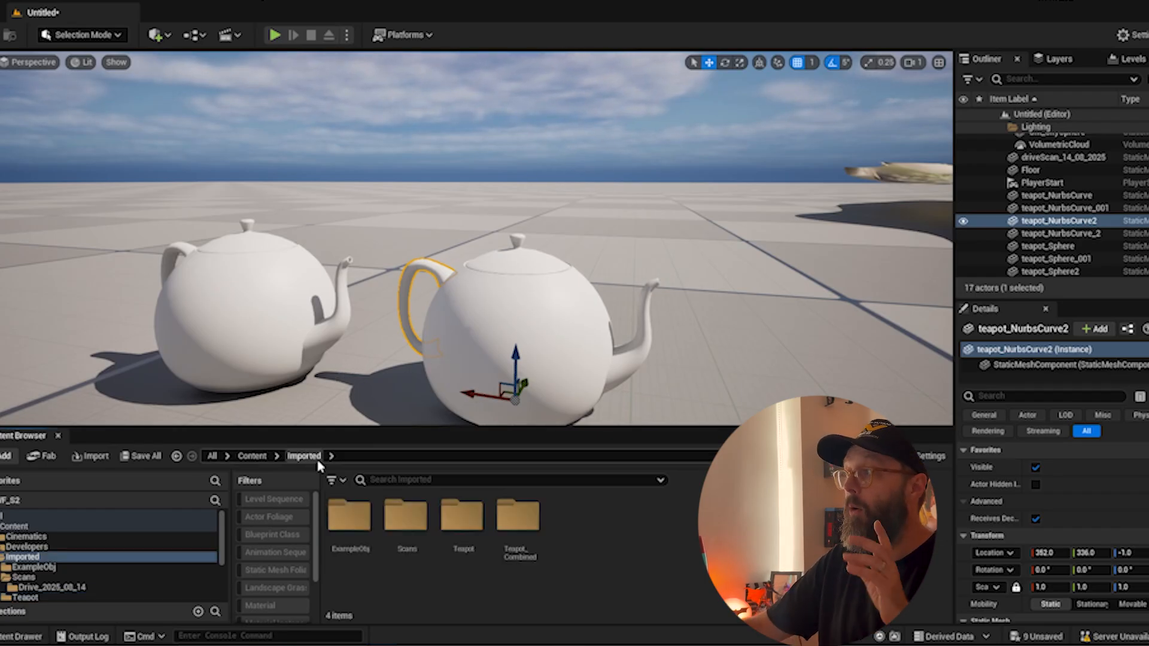
Step: Select all four parts of the second teapot and group them
click(594, 351)
click(631, 362)
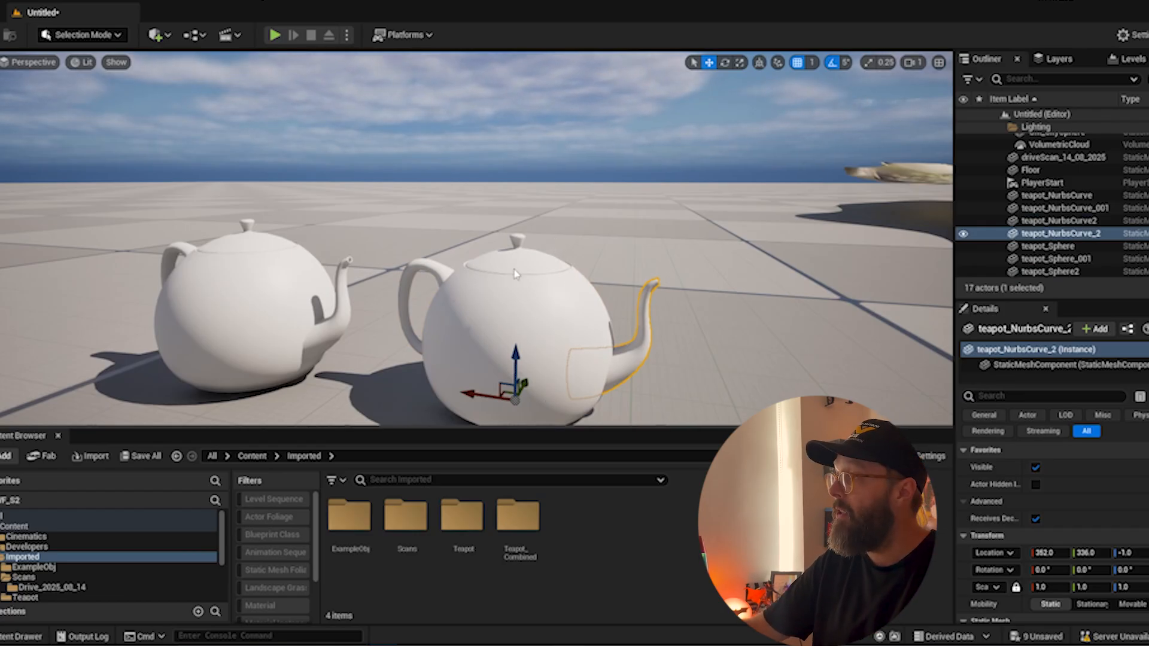
ctrl+click(446, 302)
ctrl+click(432, 268)
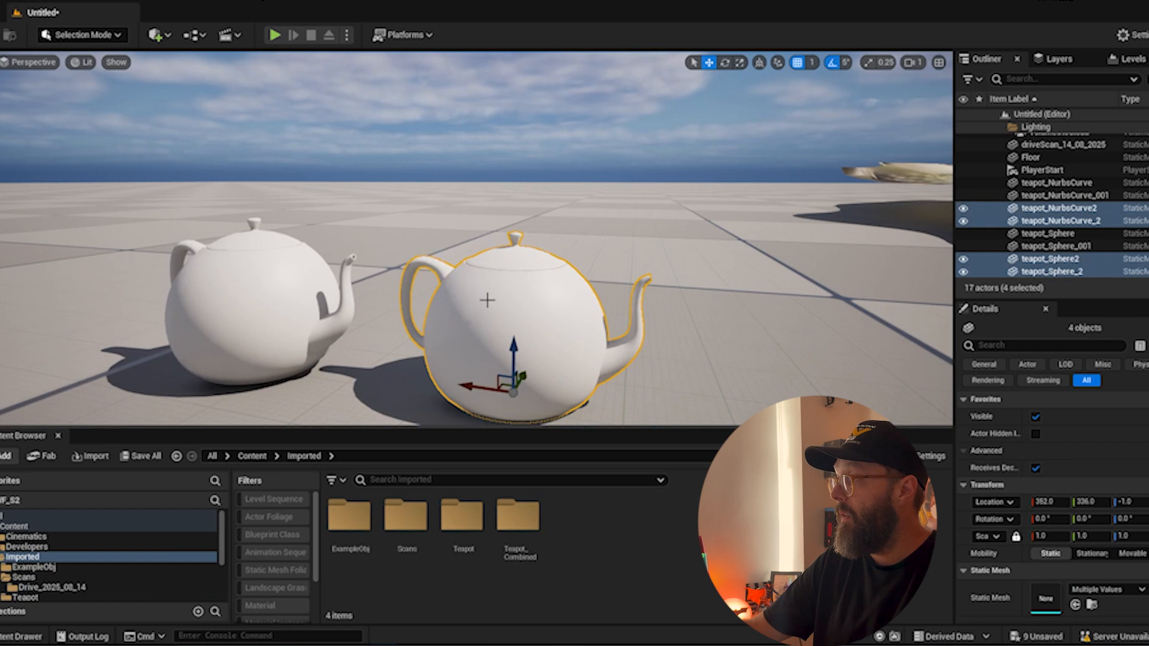
right_click(487, 300)
click(600, 518)
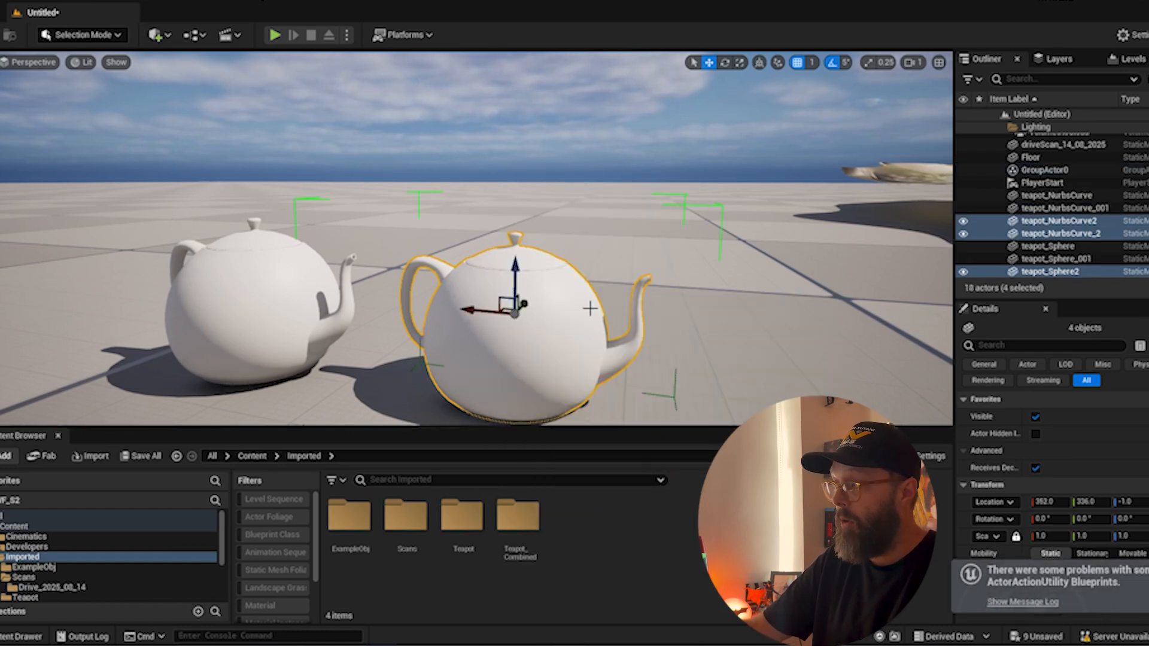
Step: Try moving the grouped teapot across the floor as one object, and undo the moves
alt+drag(590, 308, 484, 325)
drag(531, 314, 540, 312)
alt+drag(455, 299, 586, 300)
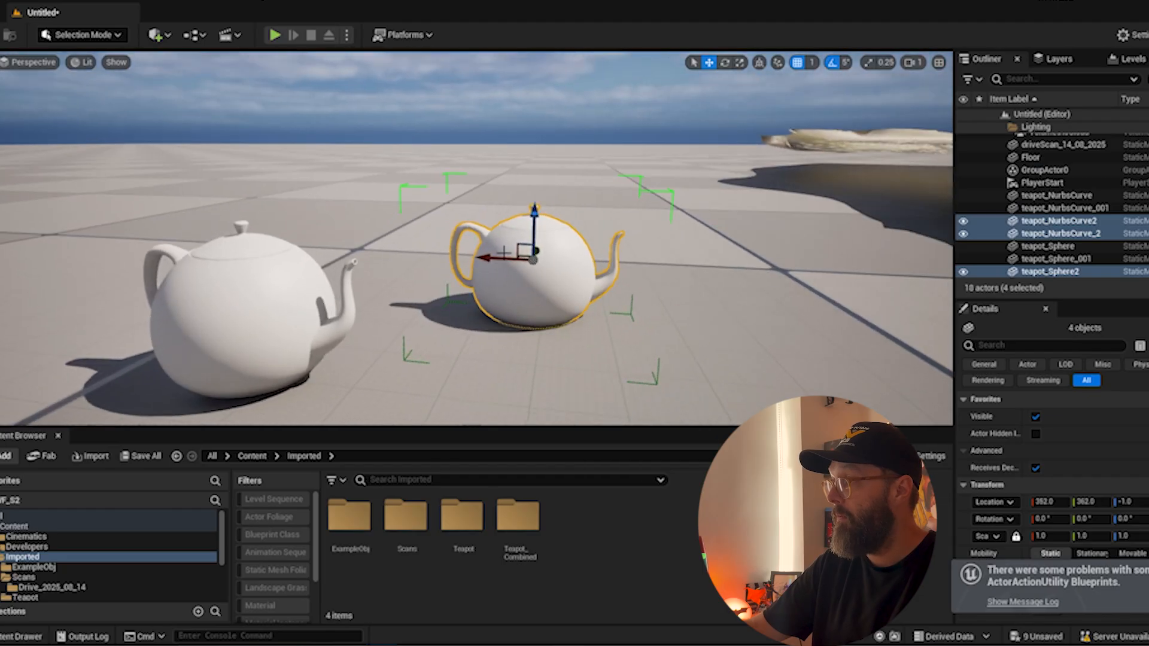
drag(486, 257, 521, 263)
alt+drag(586, 311, 473, 311)
drag(616, 274, 563, 270)
key(ctrl+z)
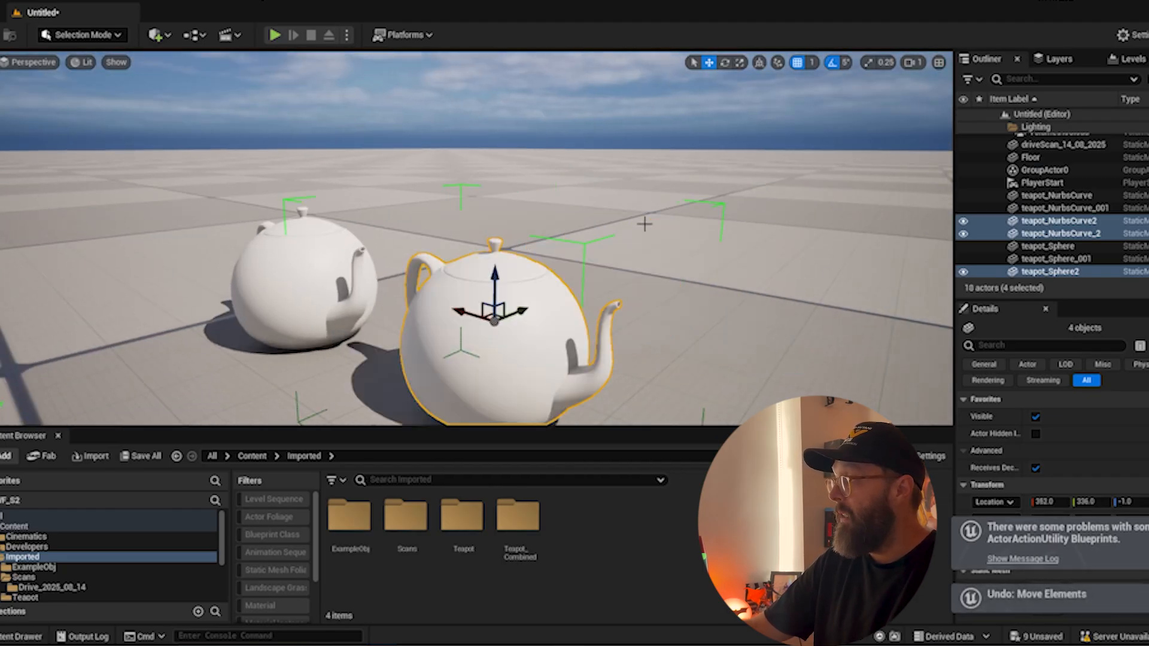
middle_drag(338, 363, 400, 297)
key(f)
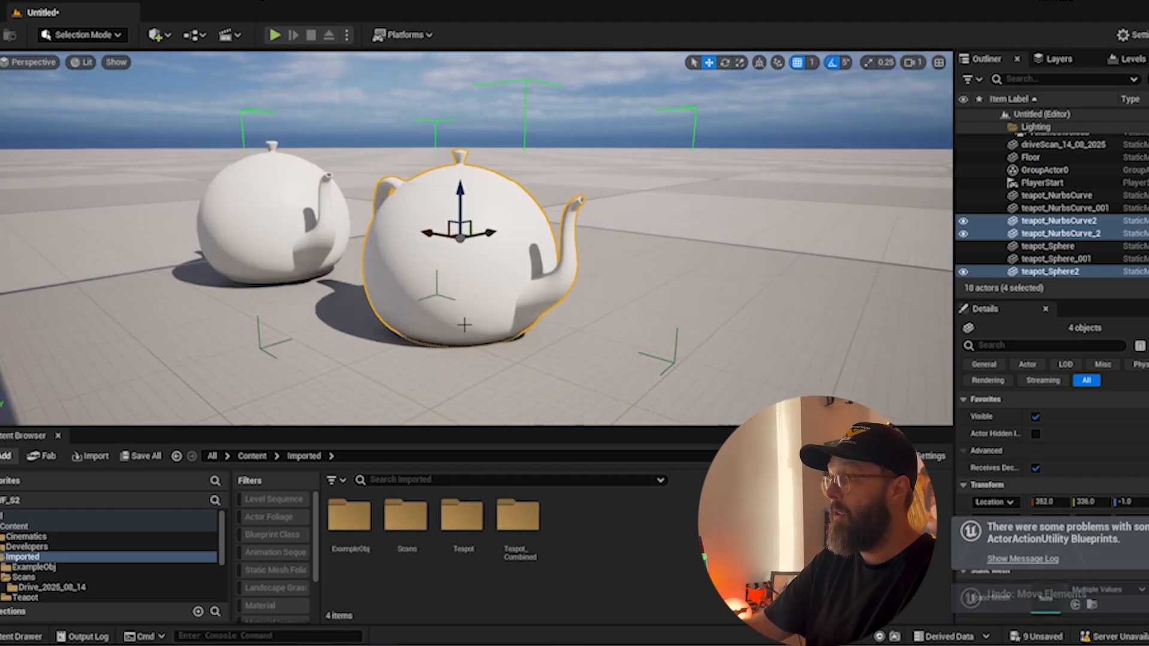
alt+drag(464, 323, 538, 324)
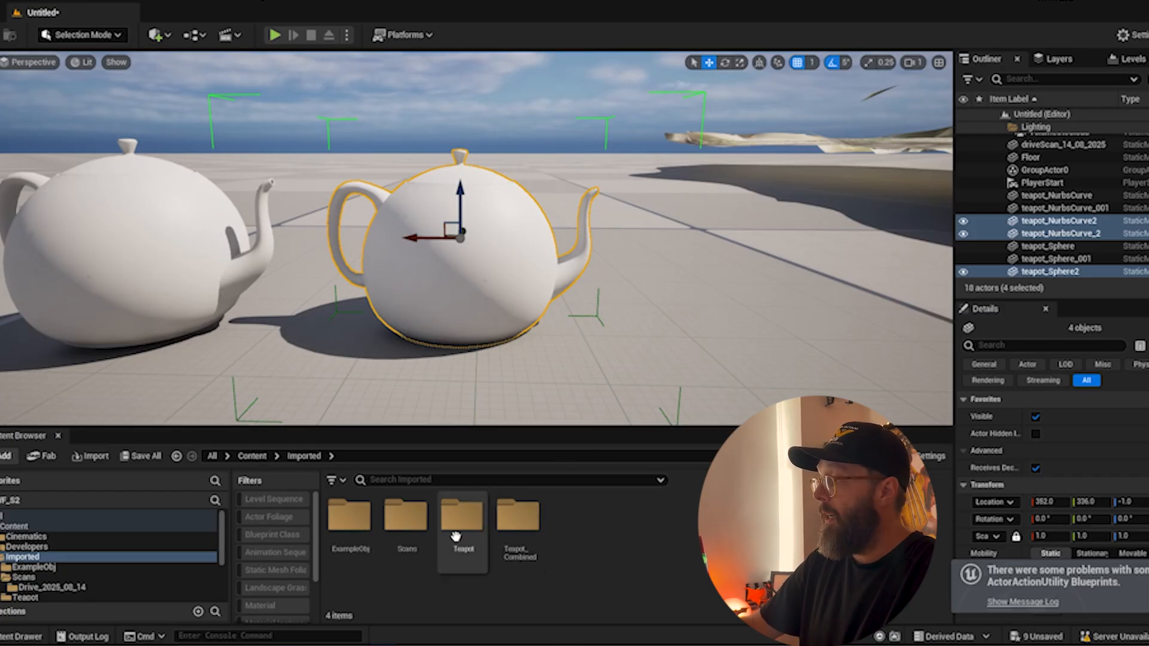
Step: Open the Teapot_Combined folder and bring teapot.fbx into it from the RTWF\3D directory in File Explorer
double_click(520, 516)
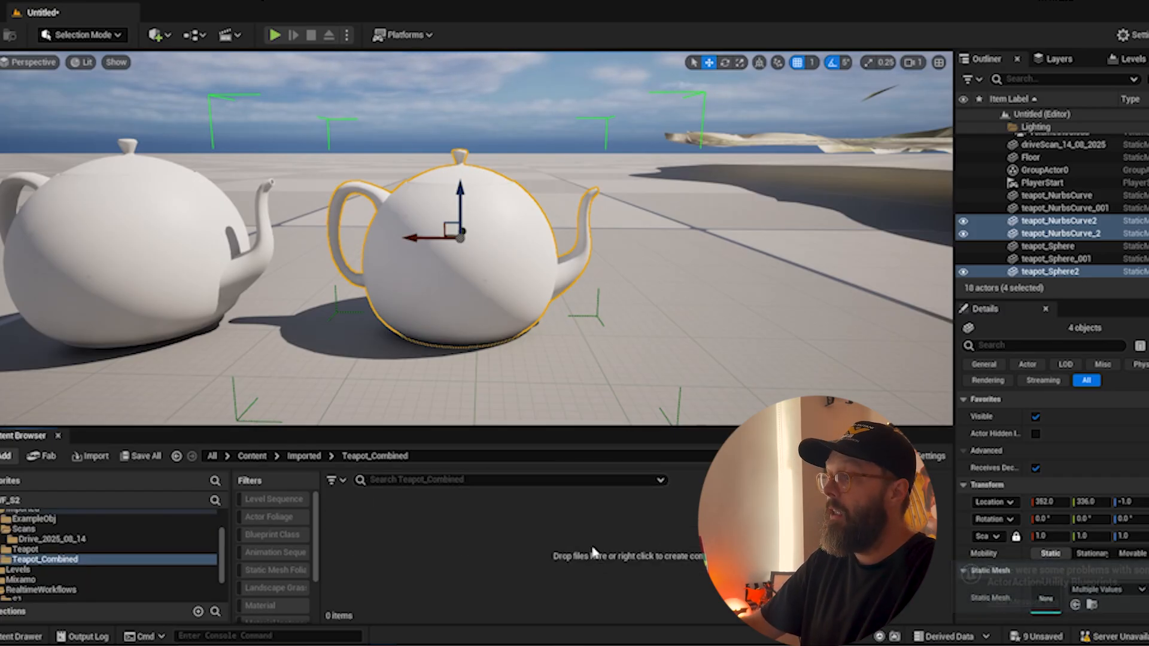
click(324, 604)
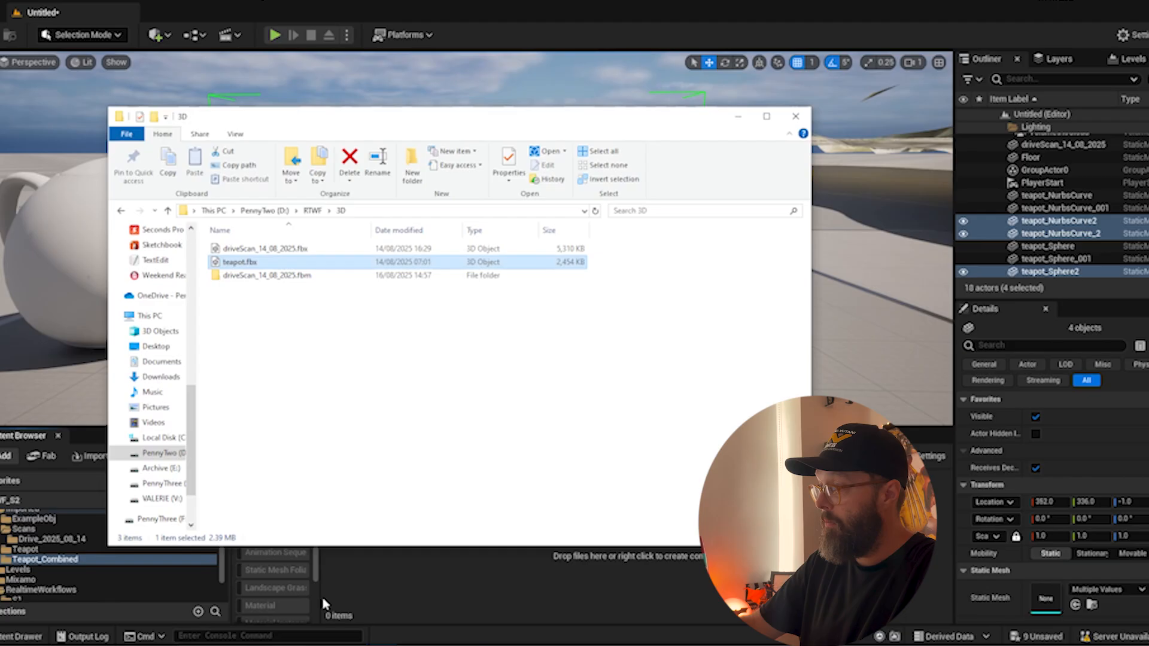
drag(243, 261, 479, 581)
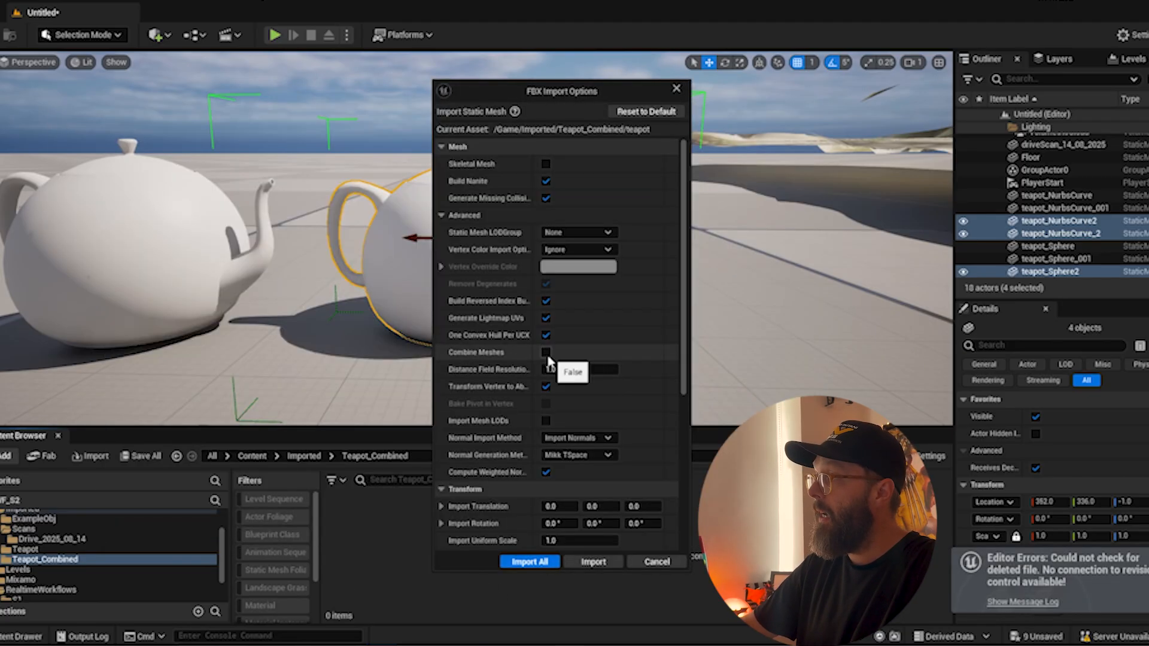
Step: Enable Combine Meshes in the FBX import options and import the teapot as a single static mesh
click(442, 216)
click(441, 216)
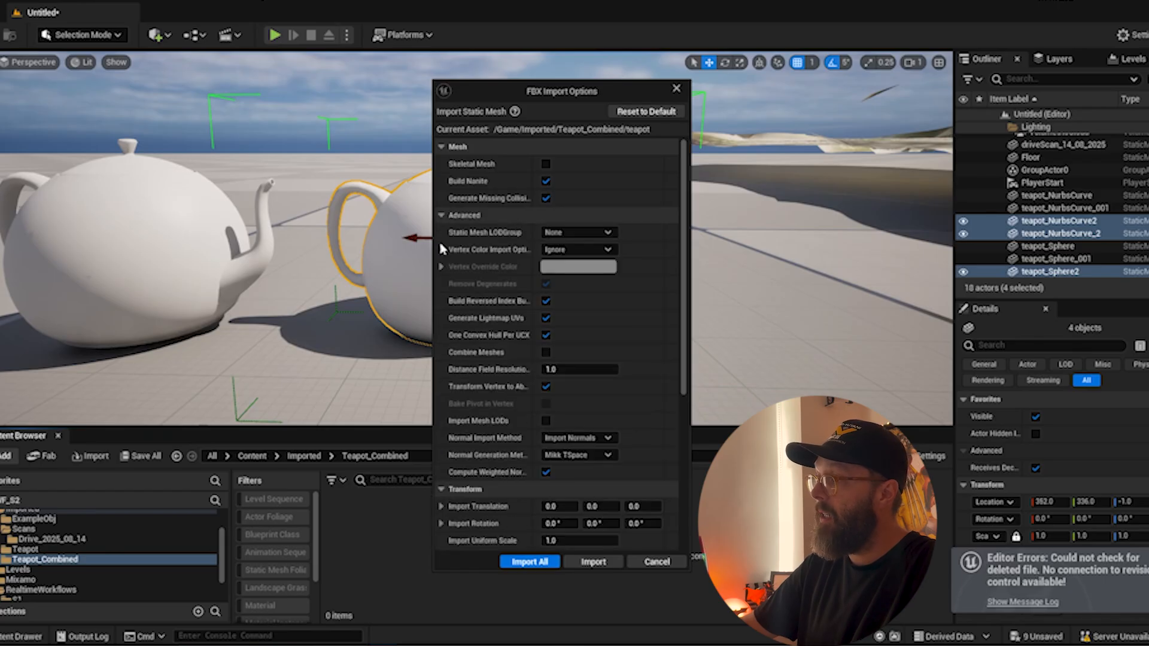
click(546, 354)
click(593, 562)
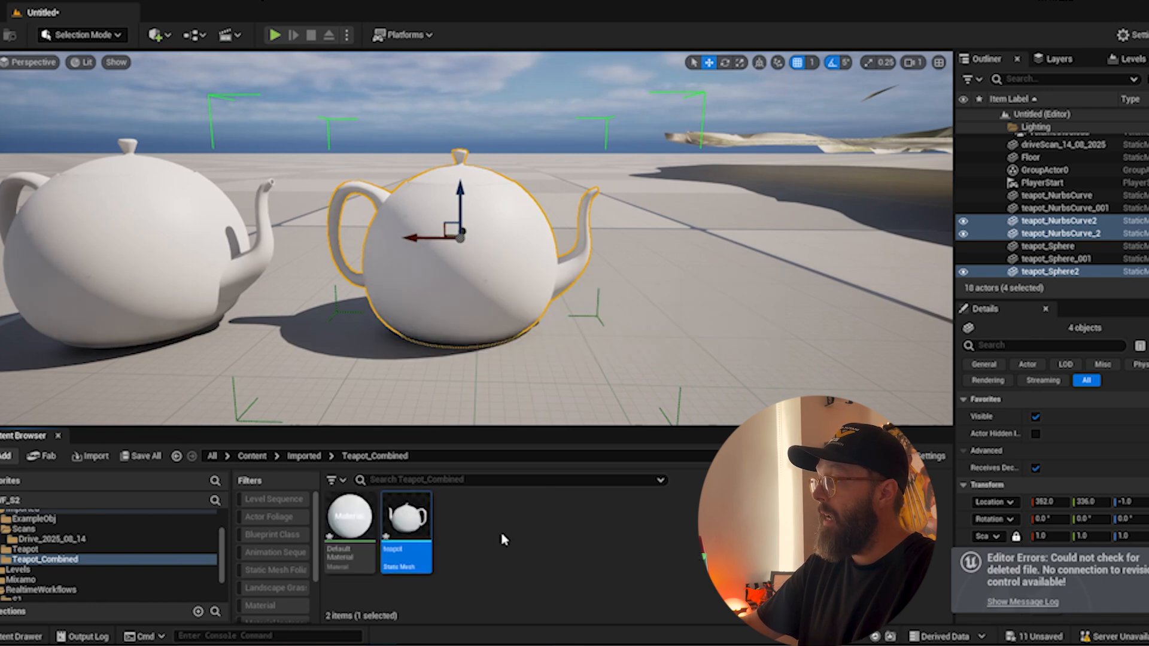
Step: Place the combined teapot static mesh on the floor in line with the other two teapots, on the driveway side
drag(414, 522, 791, 328)
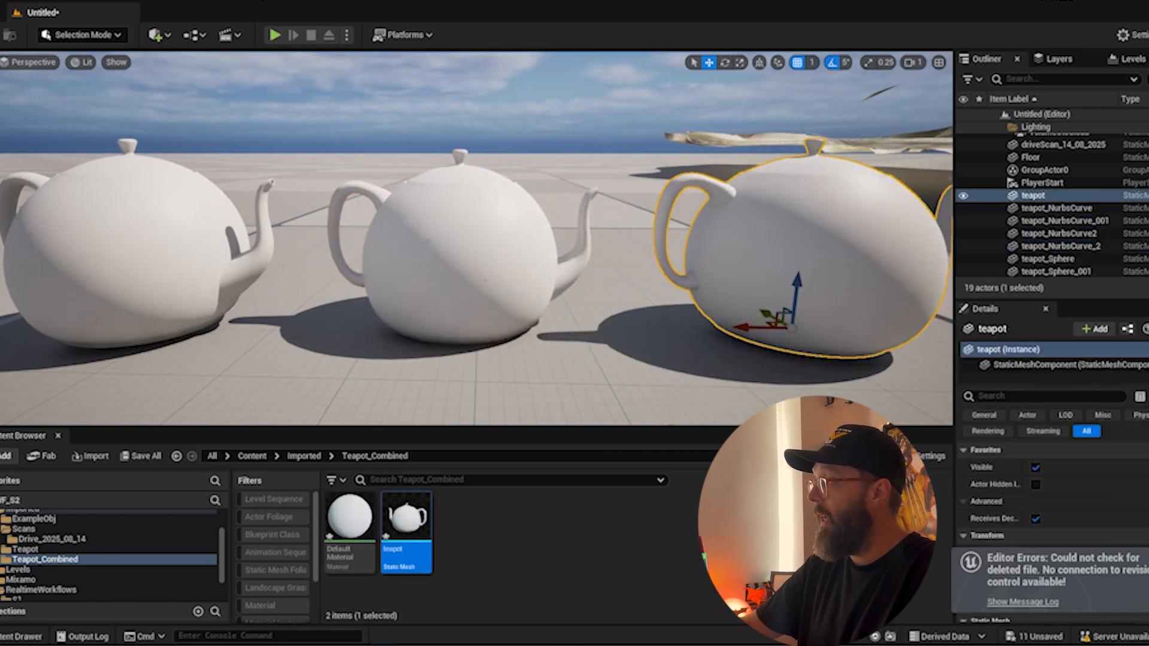
key(d)
middle_drag(777, 251, 482, 233)
scroll(598, 245, down, 8)
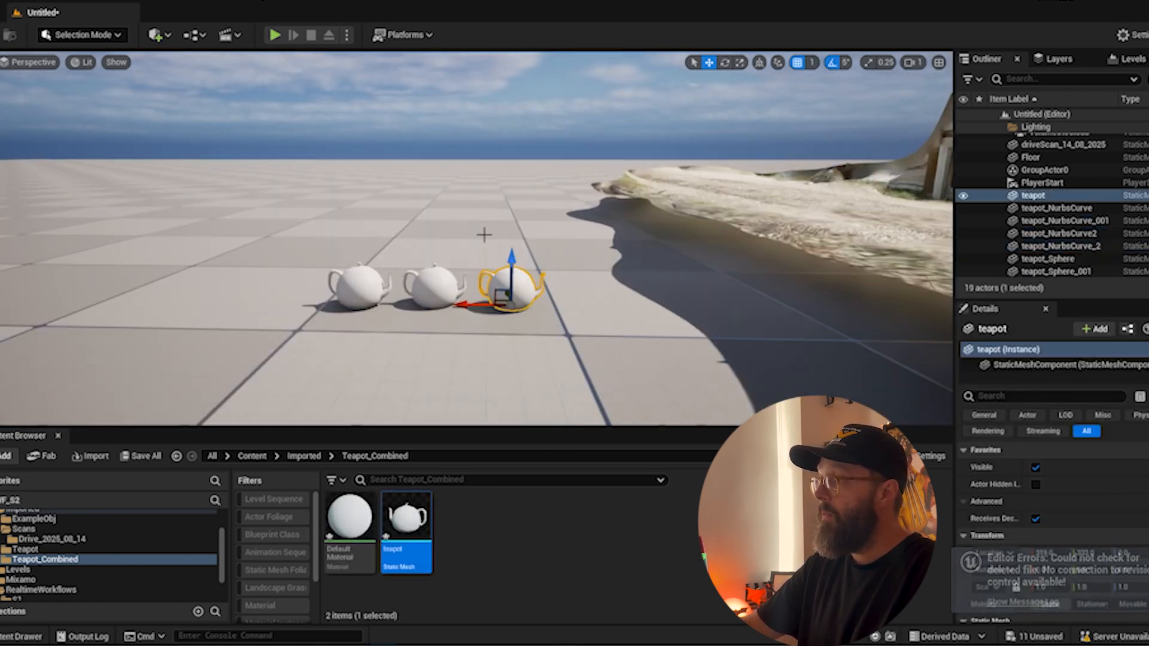
scroll(486, 245, up, 2)
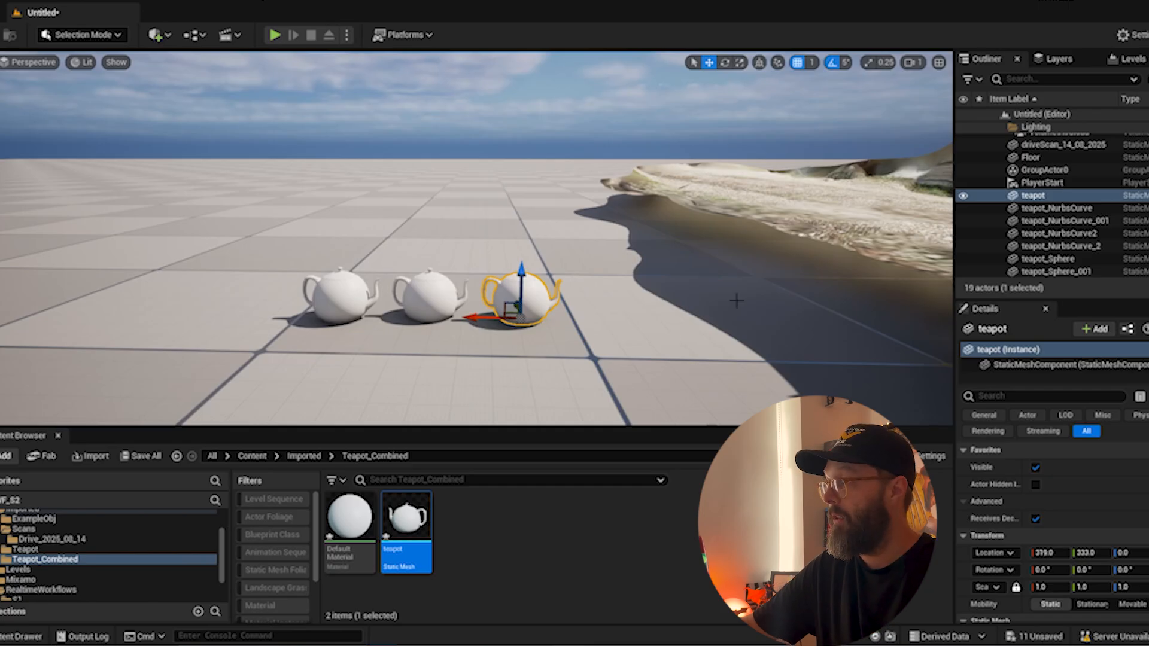
middle_drag(528, 300, 604, 326)
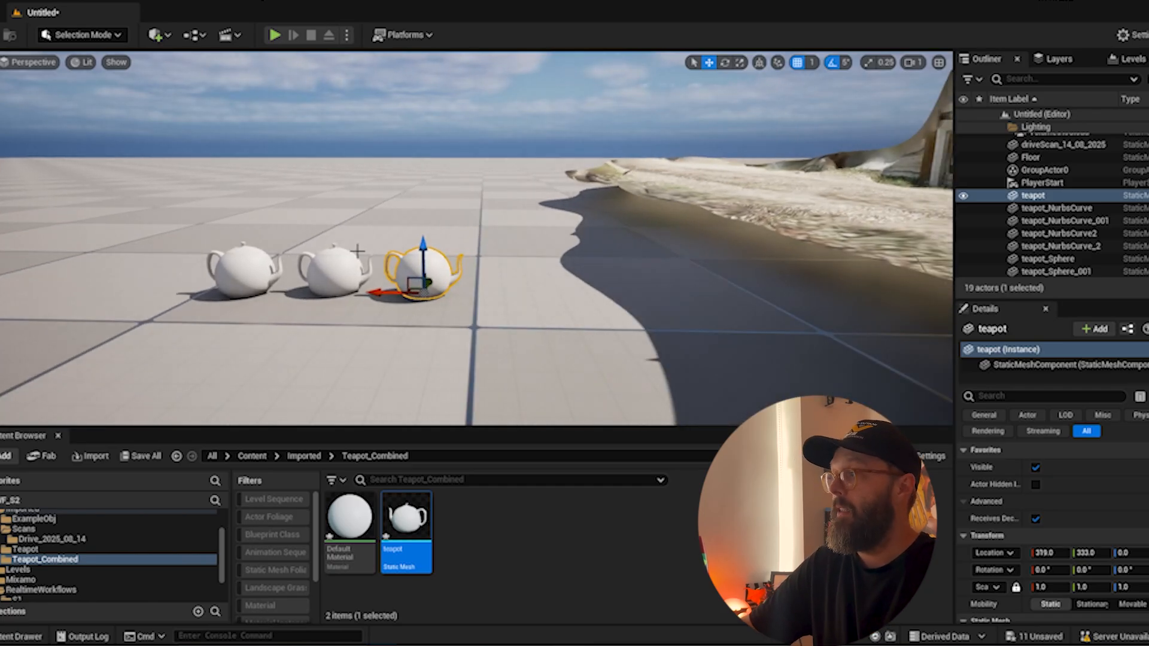
Step: Return to the Imported content folder and frame the fenced driveway scan lengthwise with the teapots beside it
click(303, 456)
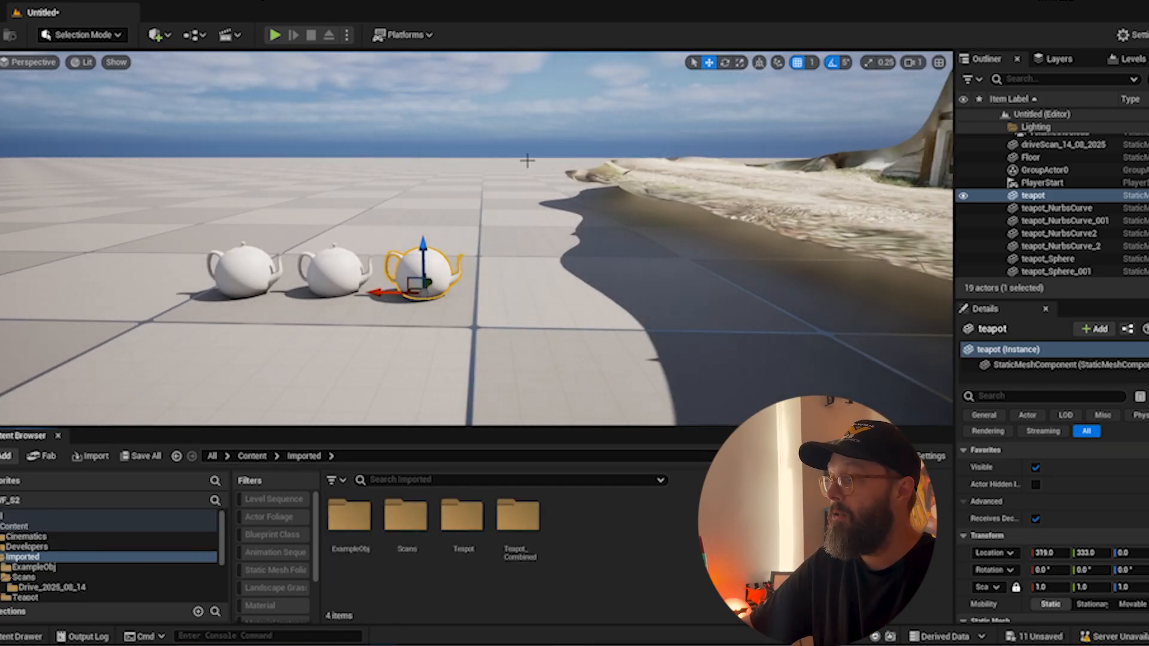
drag(577, 262, 611, 205)
right_drag(574, 239, 539, 241)
right_drag(648, 171, 365, 174)
right_drag(588, 141, 437, 157)
right_drag(546, 150, 402, 349)
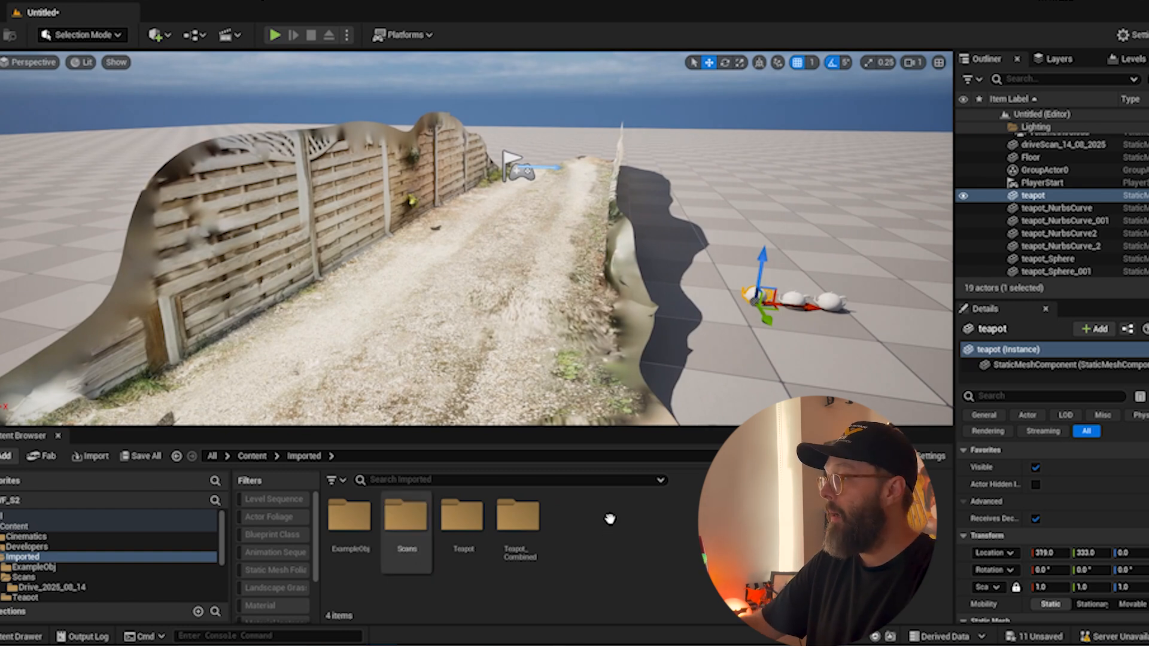
Step: Collapse the Imported folder in the content tree and open the Characters folder inside Mixamo
double_click(9, 555)
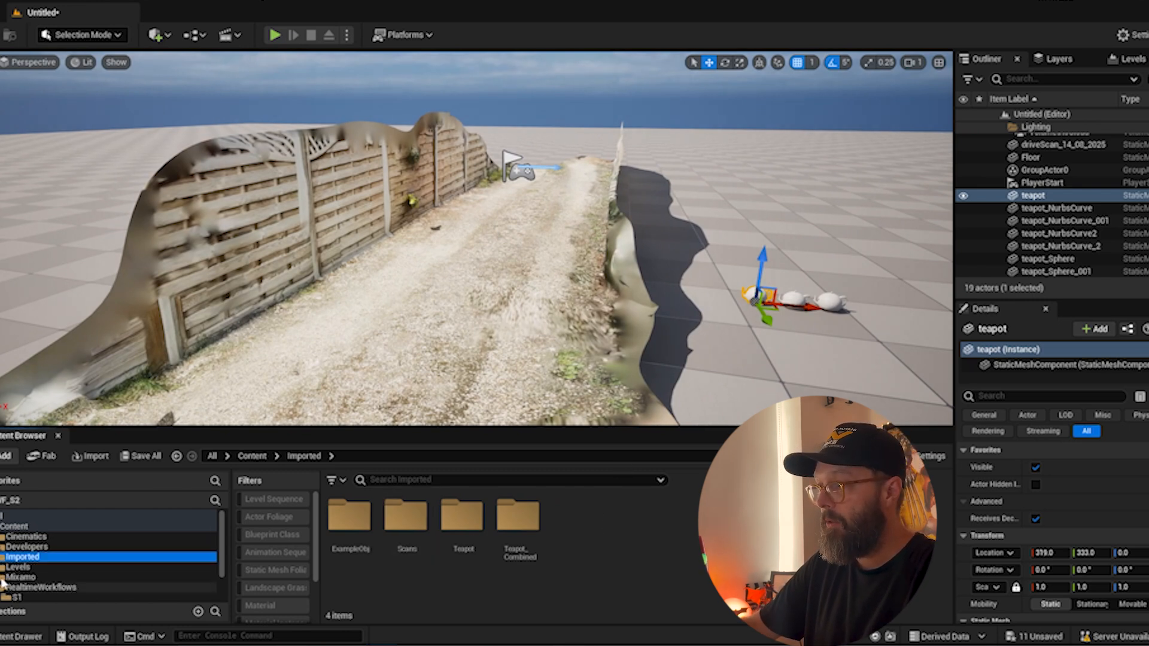
click(24, 577)
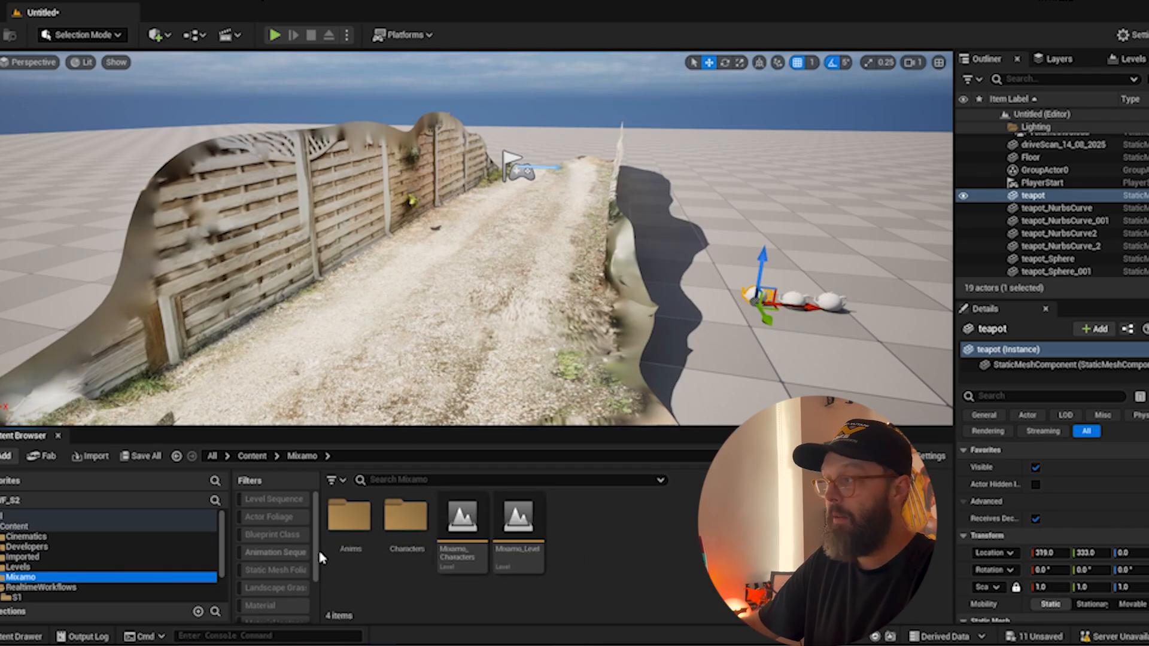
double_click(406, 516)
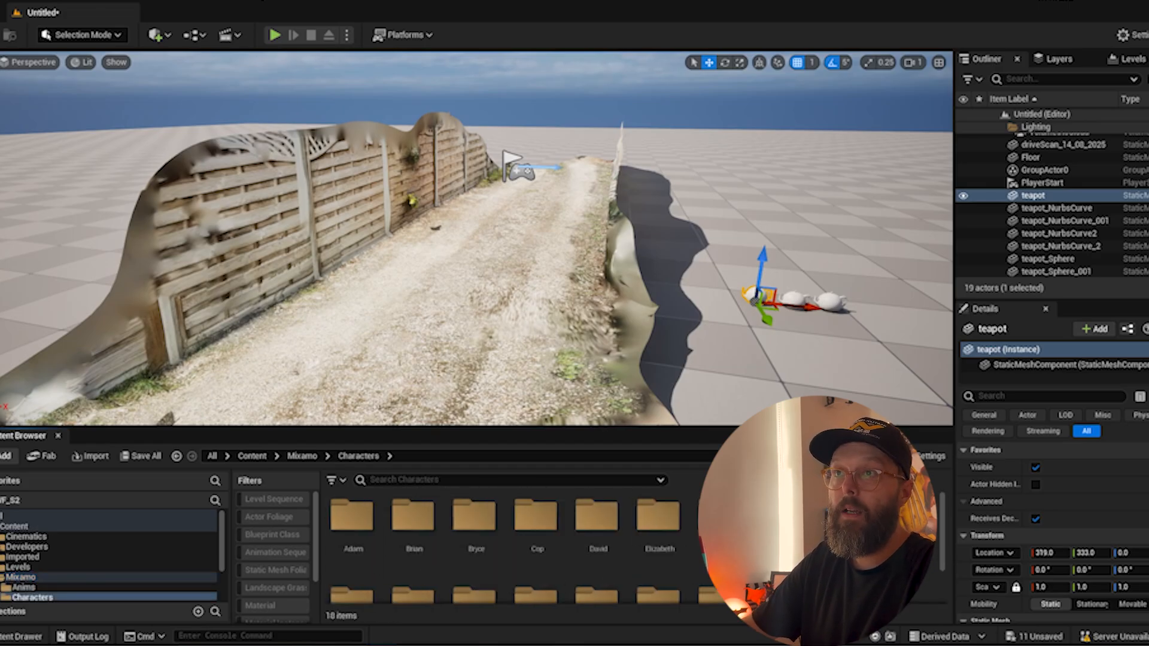
click(303, 457)
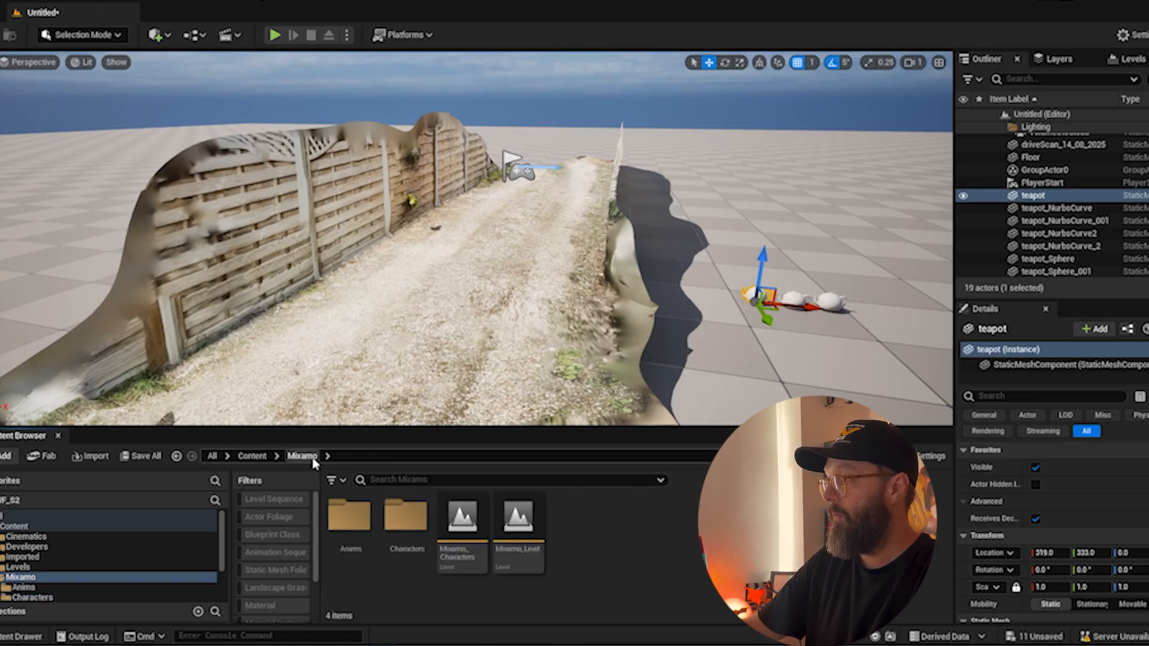
double_click(402, 519)
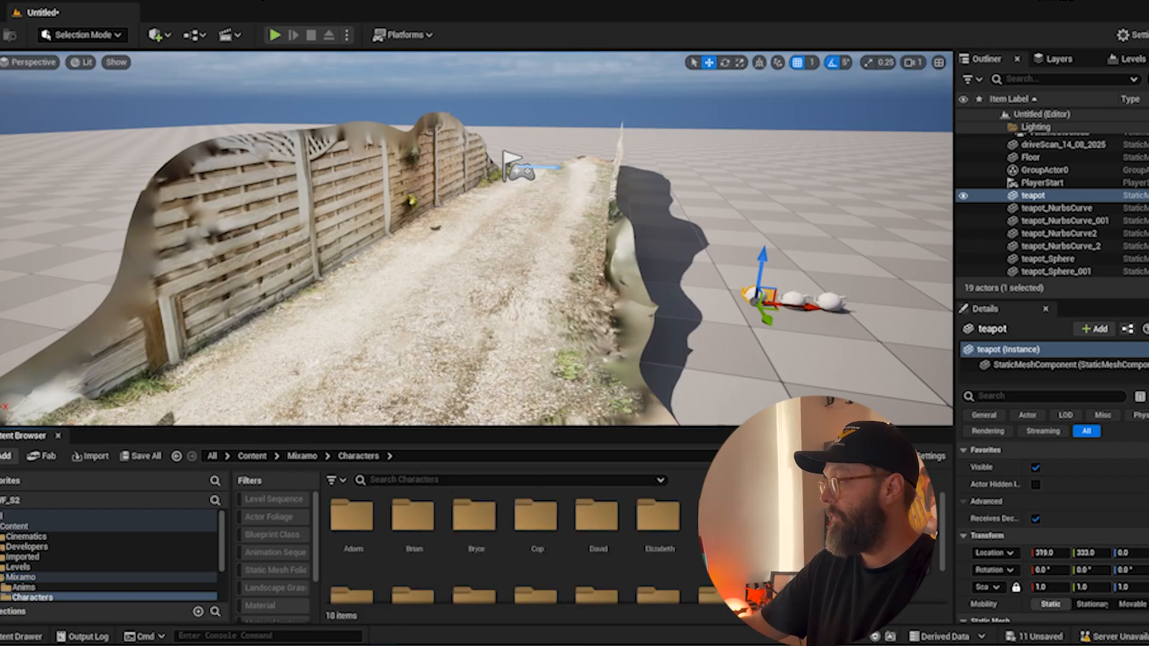
Step: Create a new folder named Y-Bot inside the Mixamo Characters folder and open it
scroll(941, 551, down, 3)
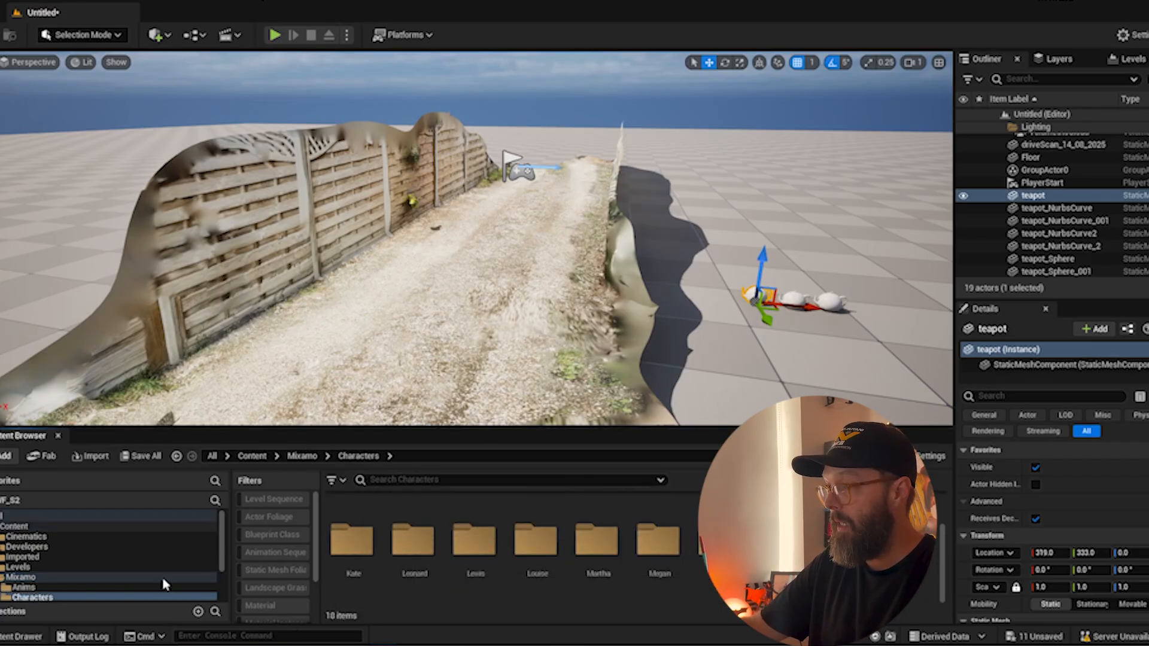
right_click(866, 559)
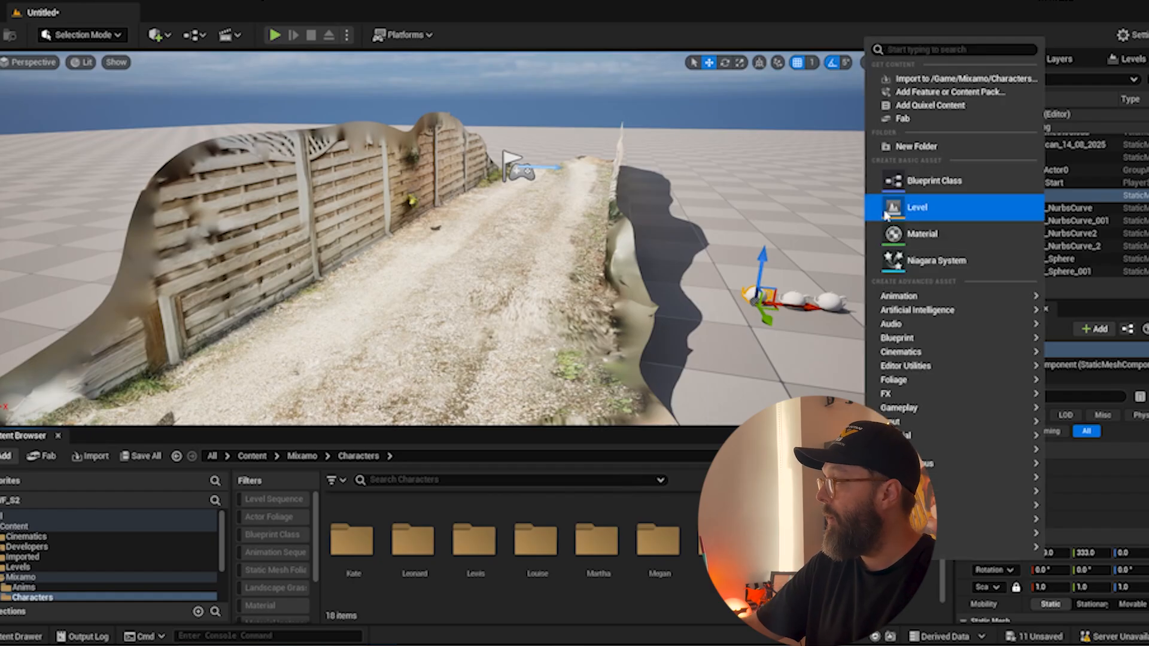
click(930, 148)
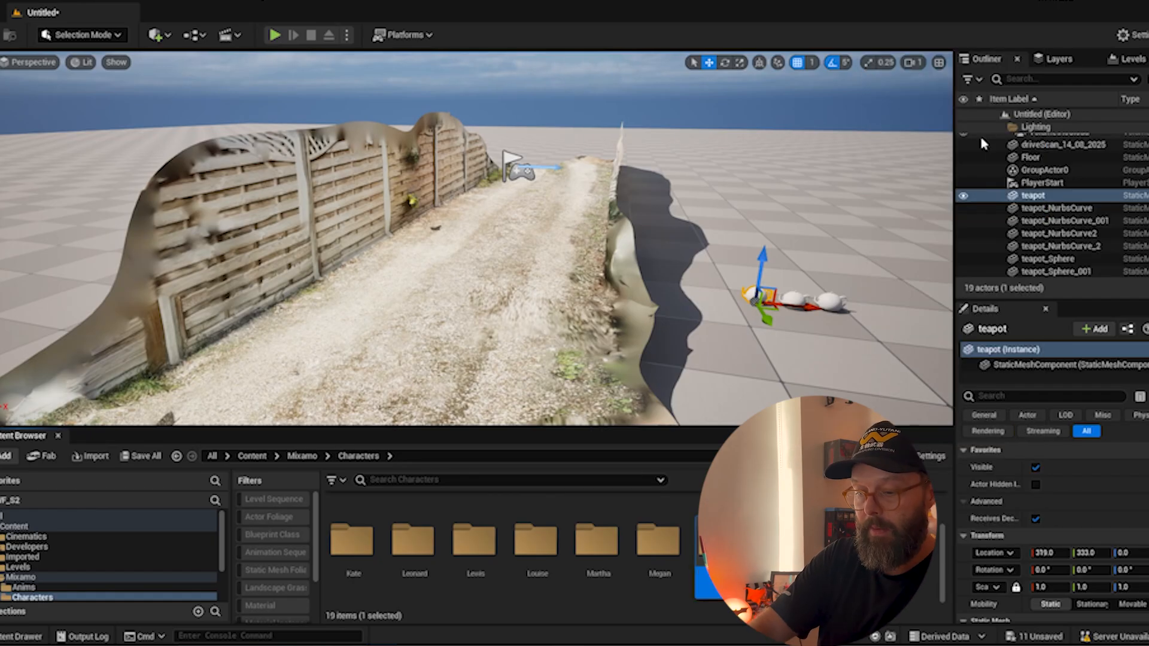
text(Y-Bot)
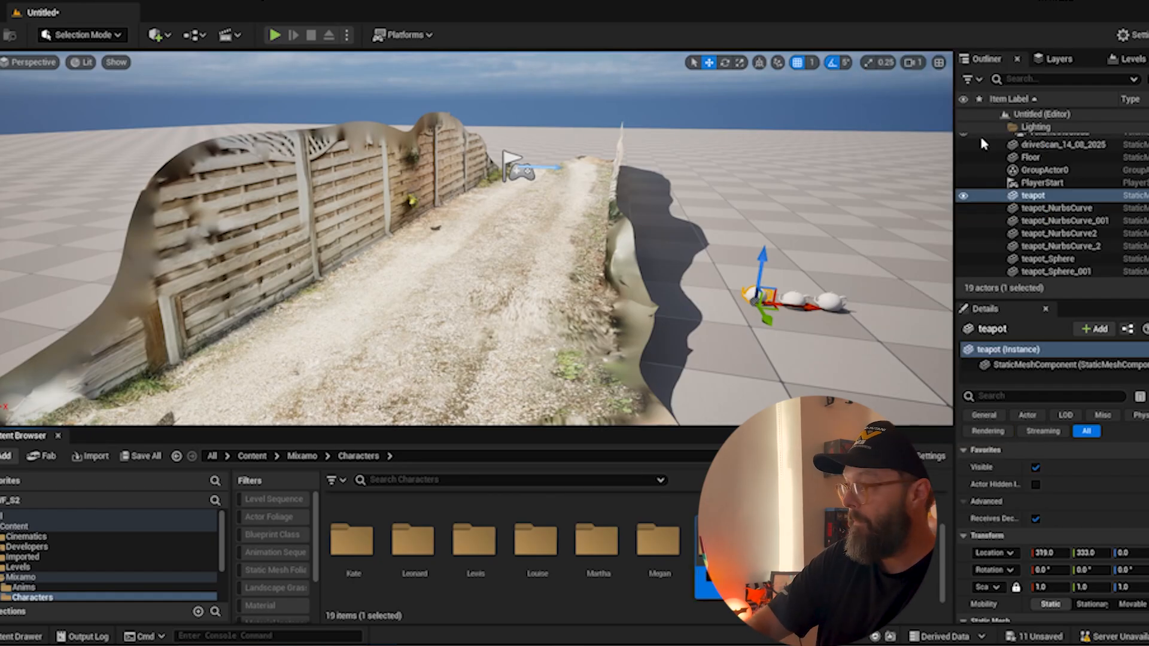
key(Return)
double_click(720, 548)
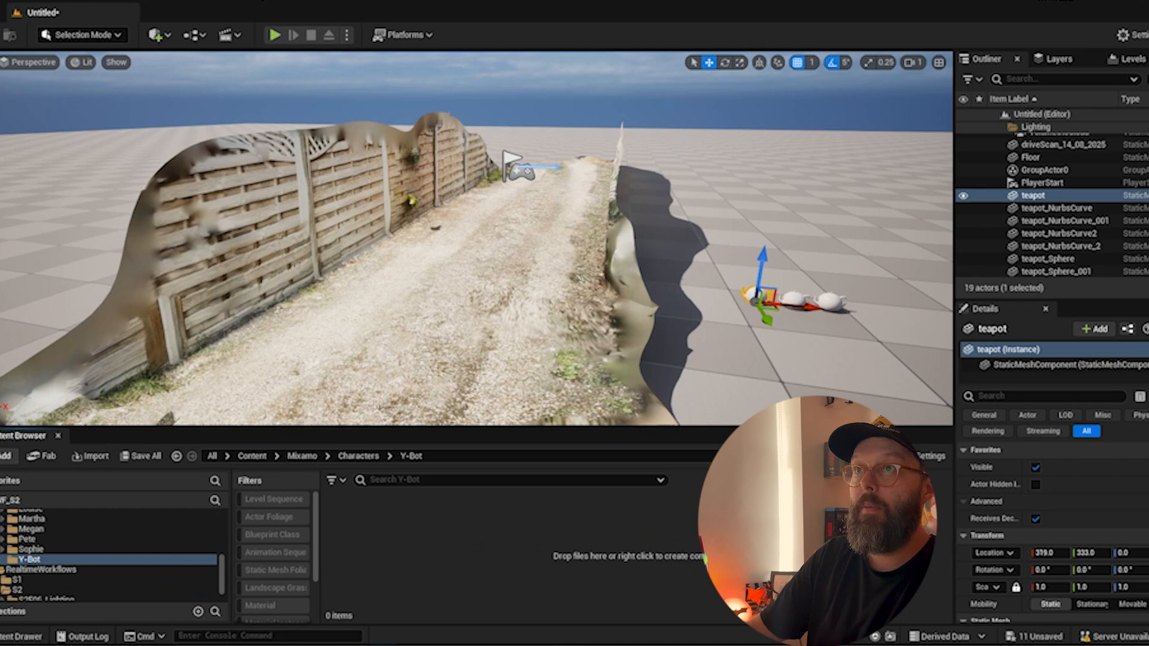
Step: Import the ybot FBX into the Y-Bot folder as a skeletal mesh with Skeleton set to None, and close the message log
drag(0, 140, 285, 101)
drag(209, 286, 620, 593)
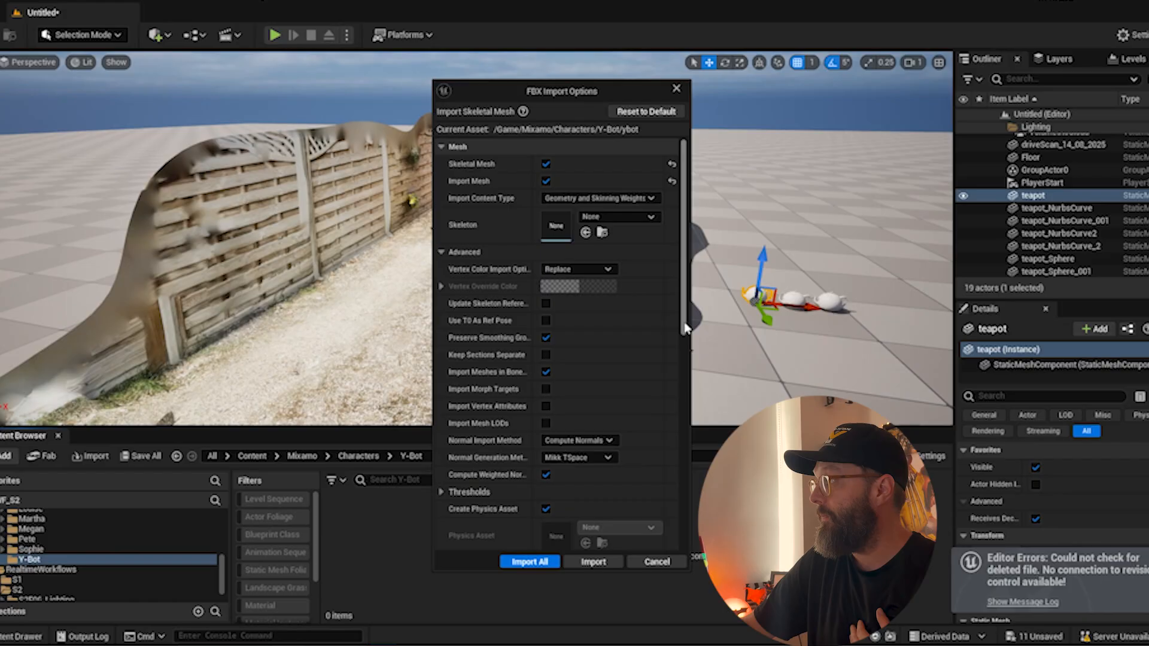
mouse_move(686, 327)
mouse_down()
mouse_move(702, 419)
mouse_move(674, 504)
mouse_move(673, 314)
mouse_up()
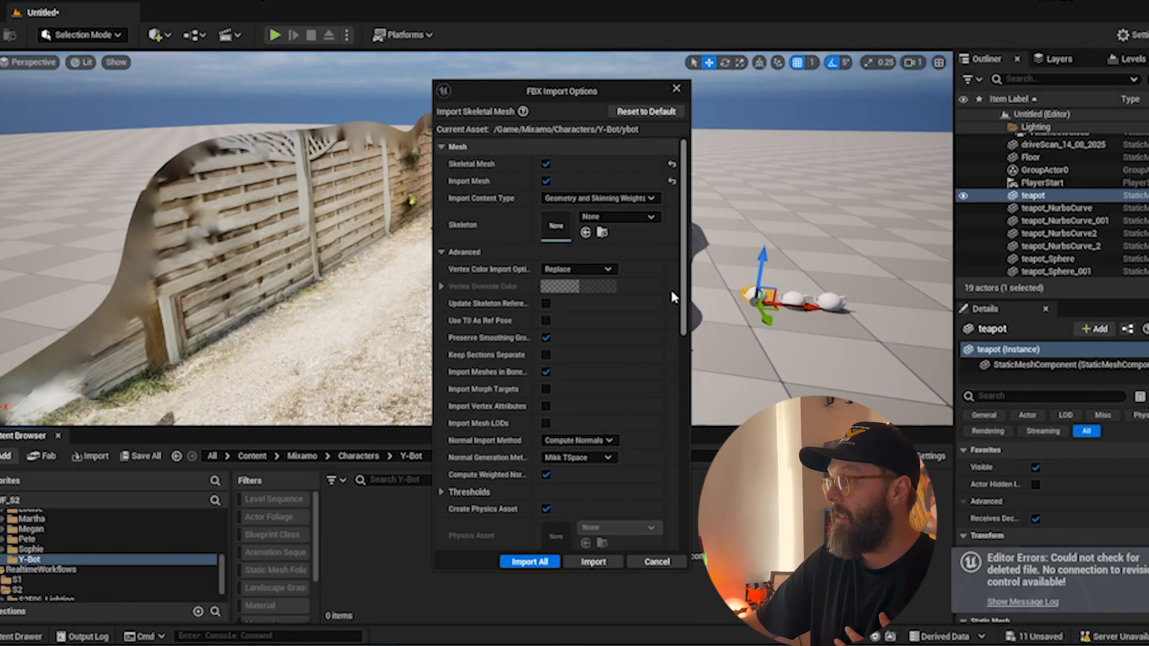
click(594, 563)
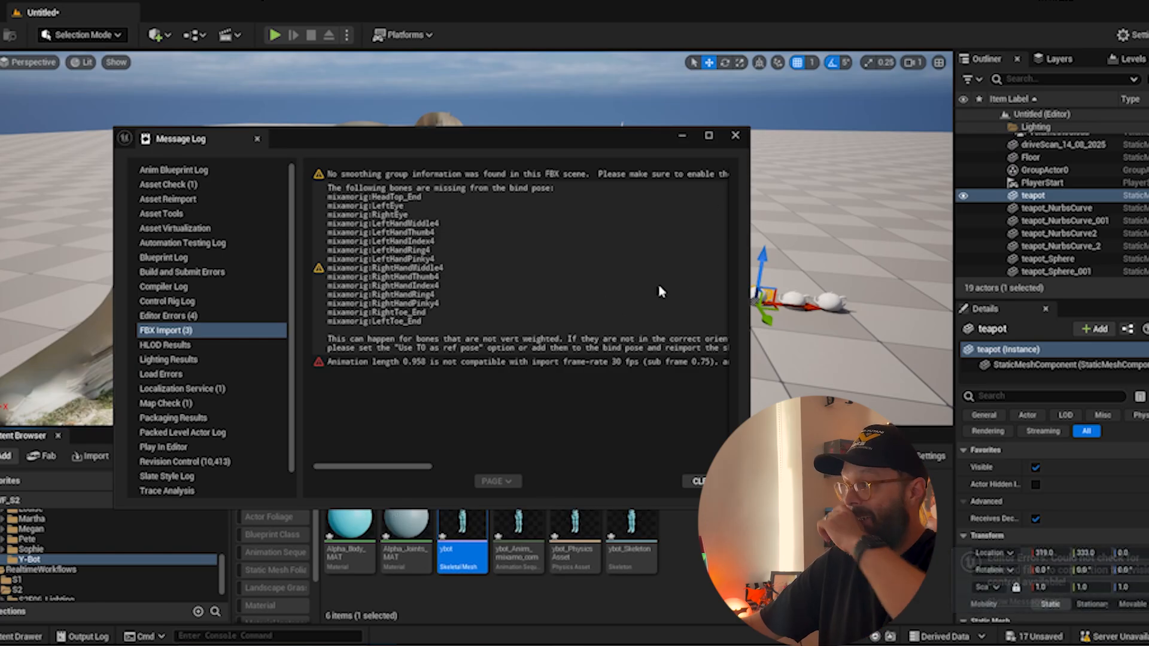
click(735, 135)
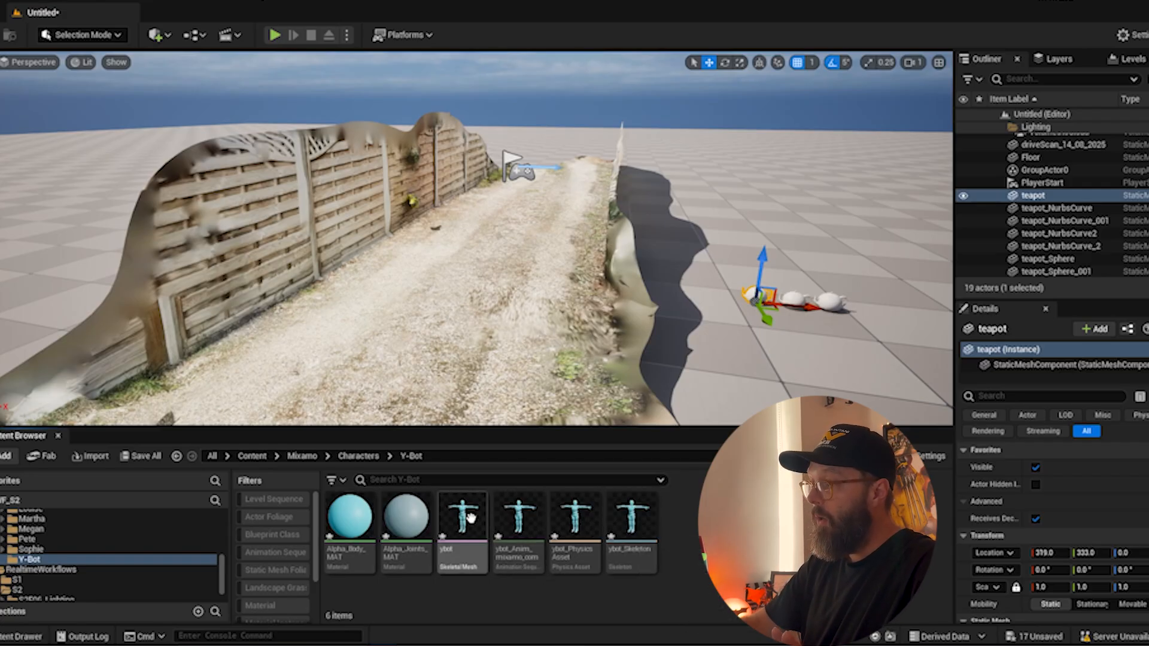
Step: Select the ybot skeletal mesh together with the Alpha_Joints_MAT and Alpha_Body_MAT materials, and clear the selection
click(452, 529)
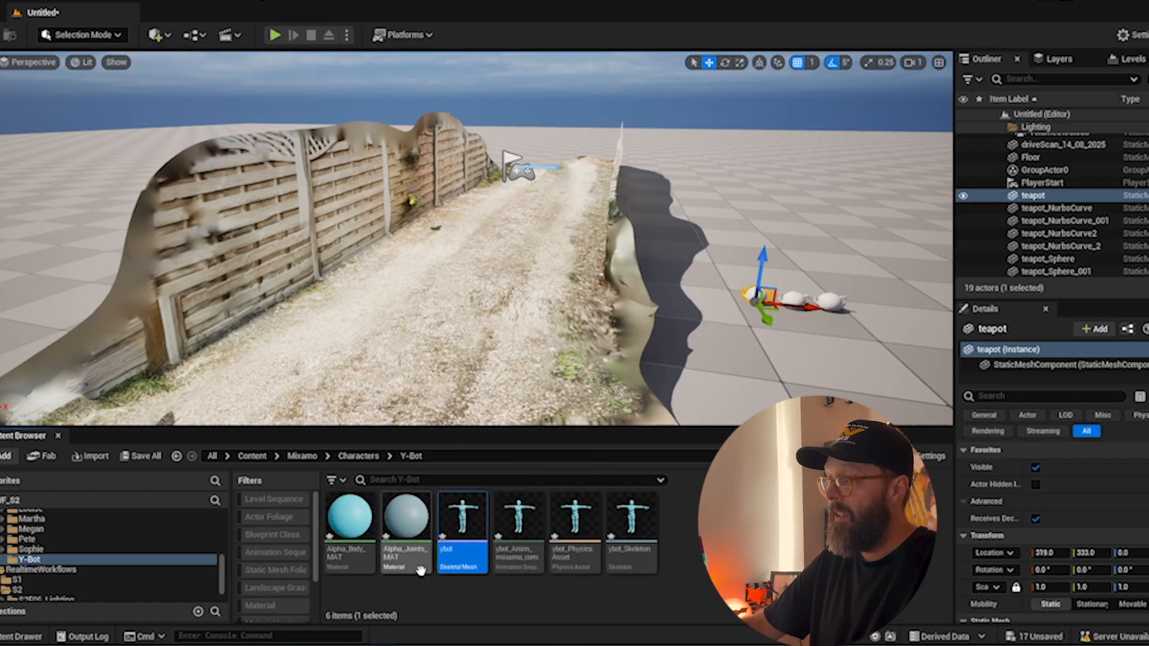
ctrl+click(402, 554)
ctrl+click(359, 557)
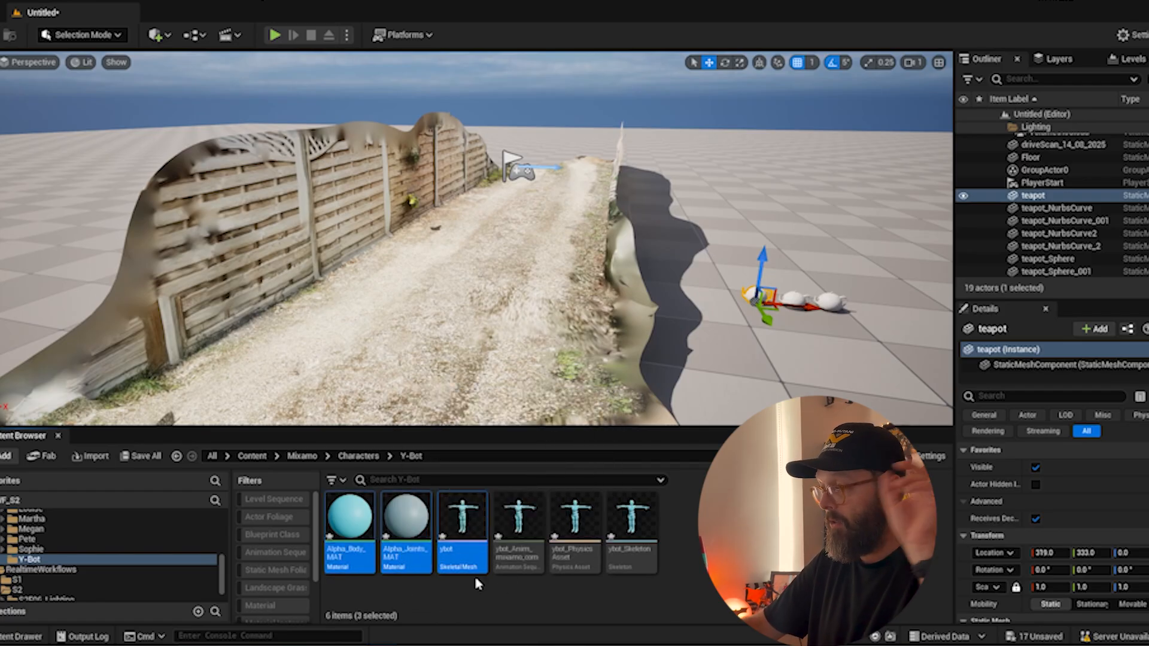
click(531, 595)
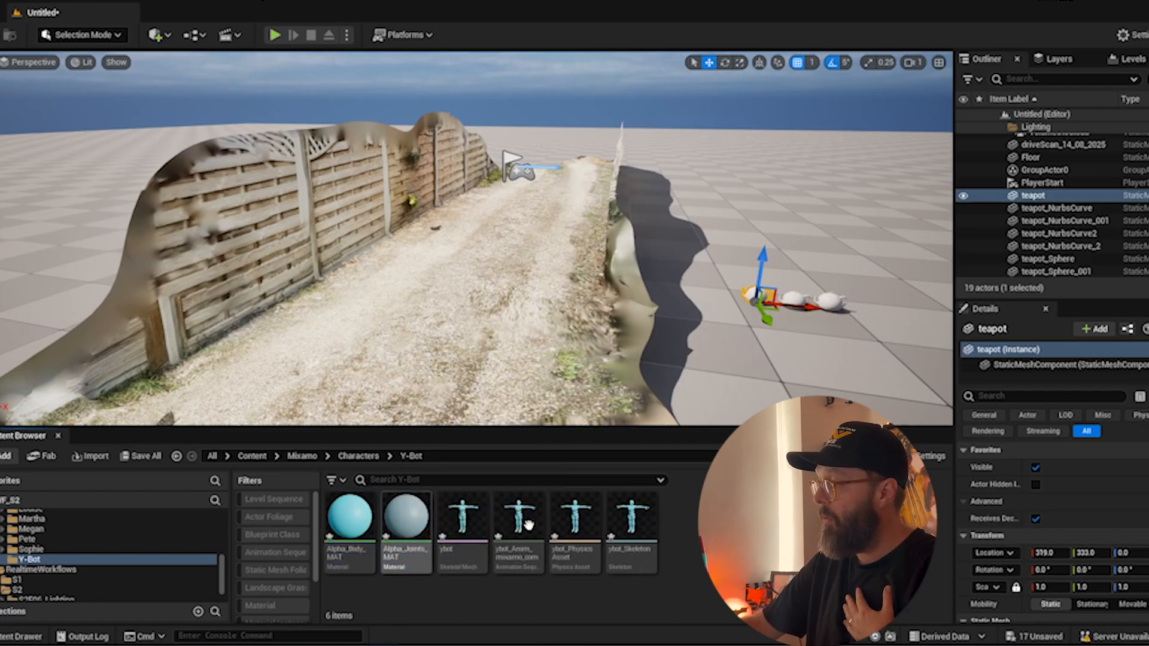
Step: Open the ybot_Skeleton asset and look through its full bone hierarchy
click(618, 512)
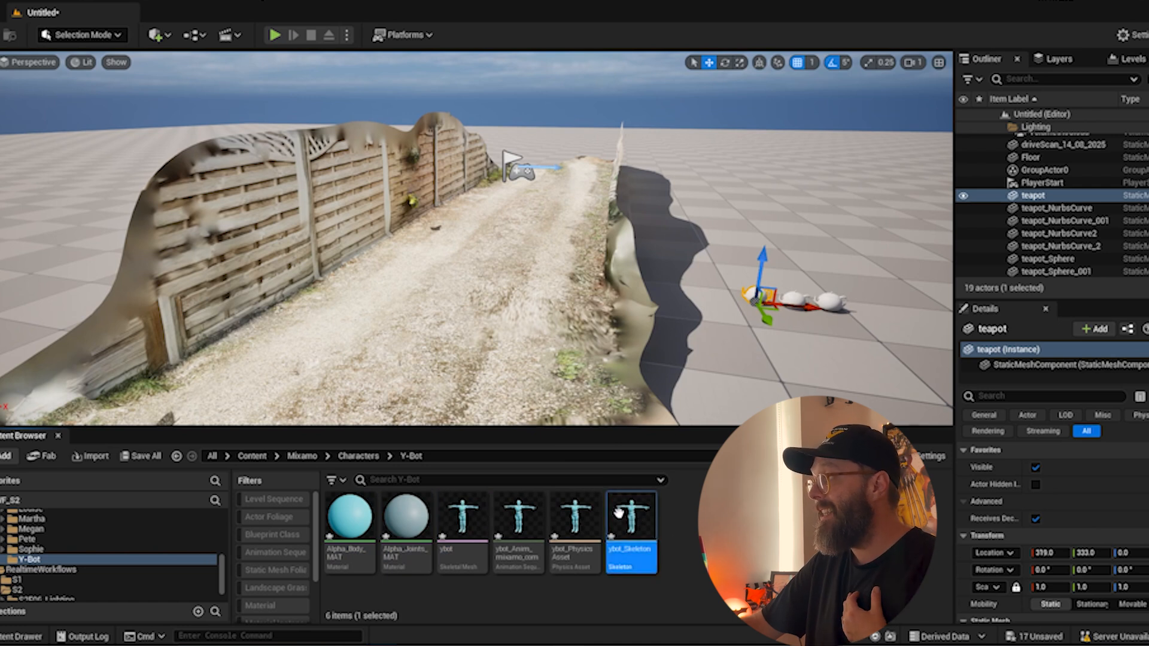
double_click(630, 513)
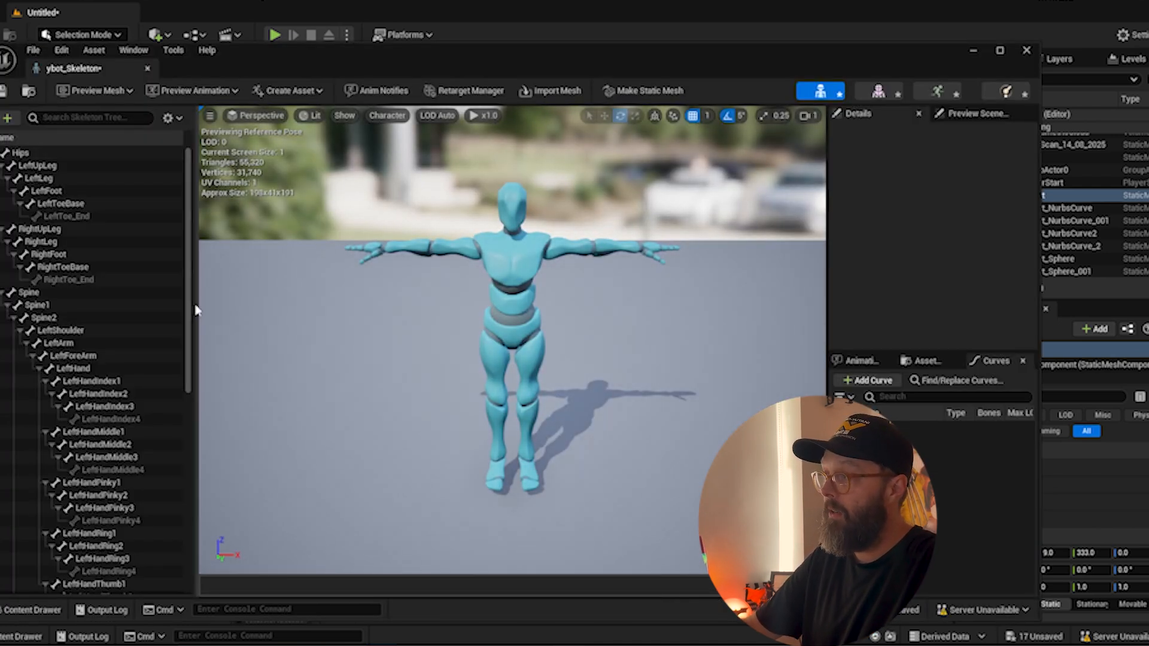
drag(185, 332, 174, 501)
click(132, 293)
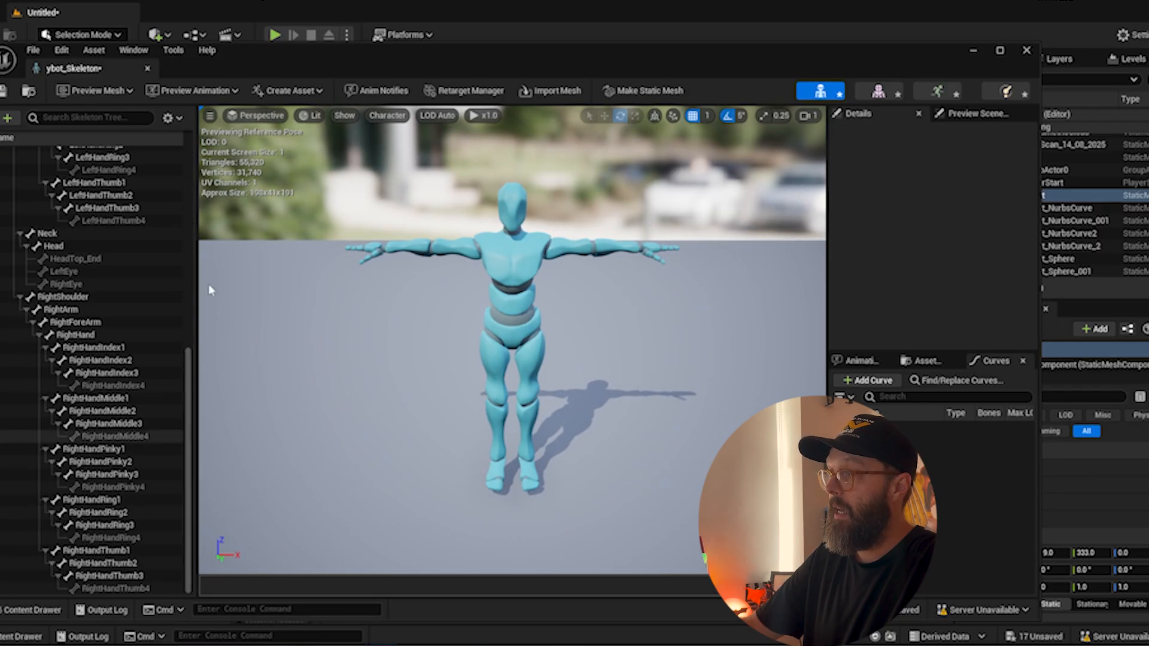
drag(182, 382, 188, 179)
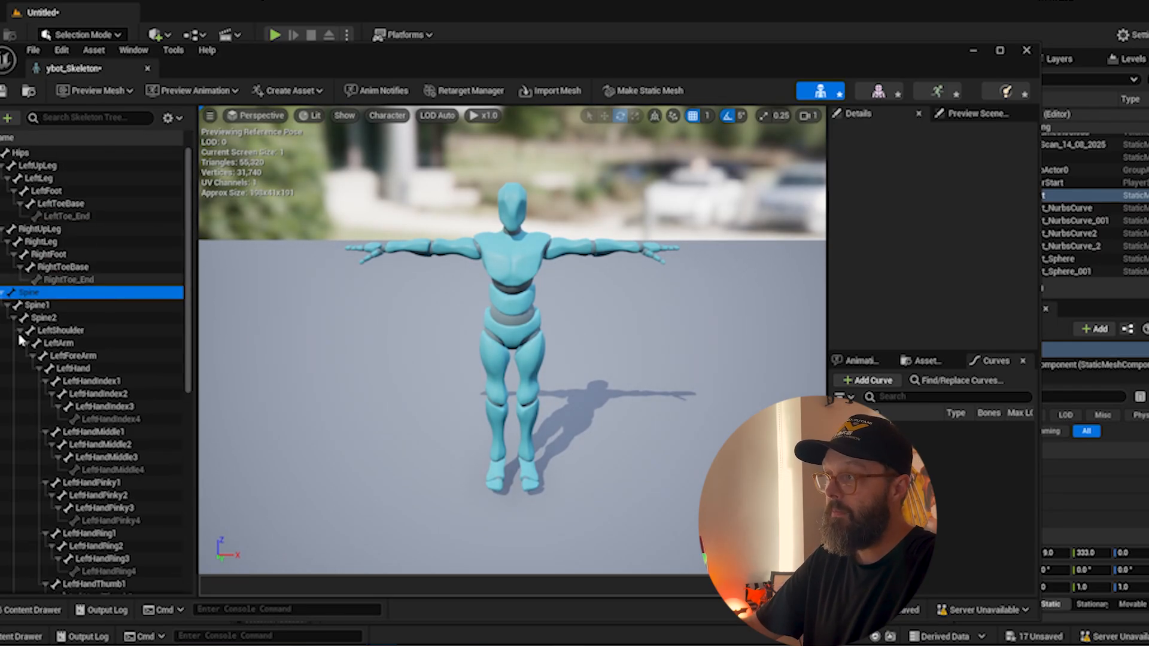
Step: Inspect individual spine, left shoulder and left index finger bones in the skeleton hierarchy, and close the skeleton editor
click(80, 306)
click(88, 317)
click(93, 370)
click(104, 406)
click(60, 332)
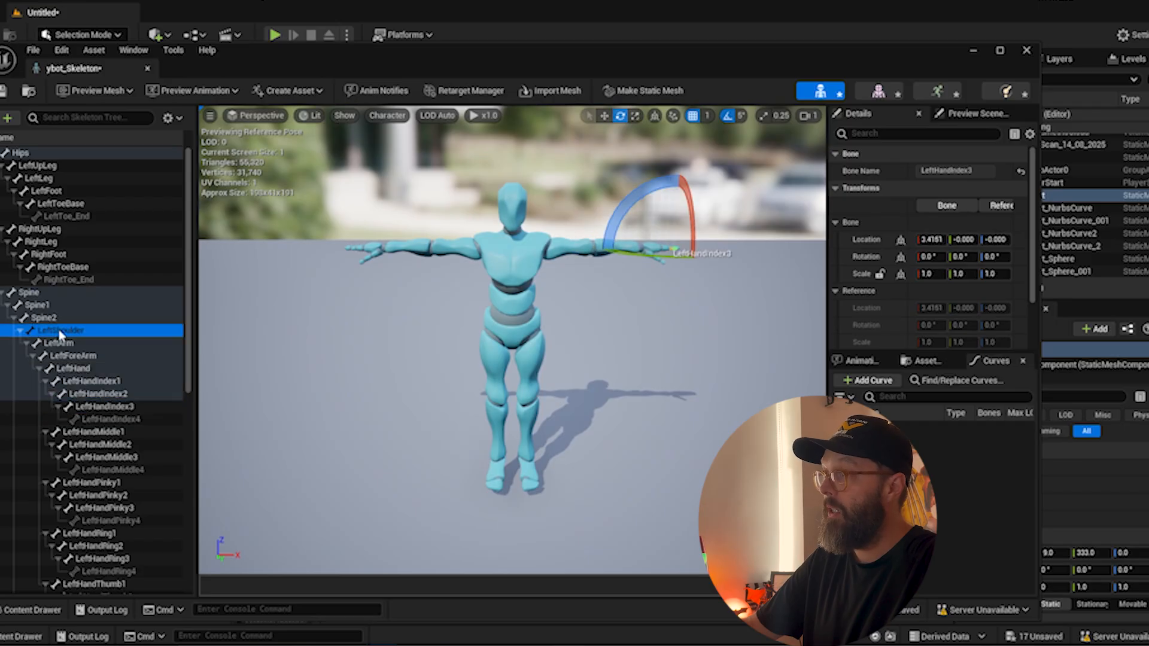
click(37, 304)
click(29, 292)
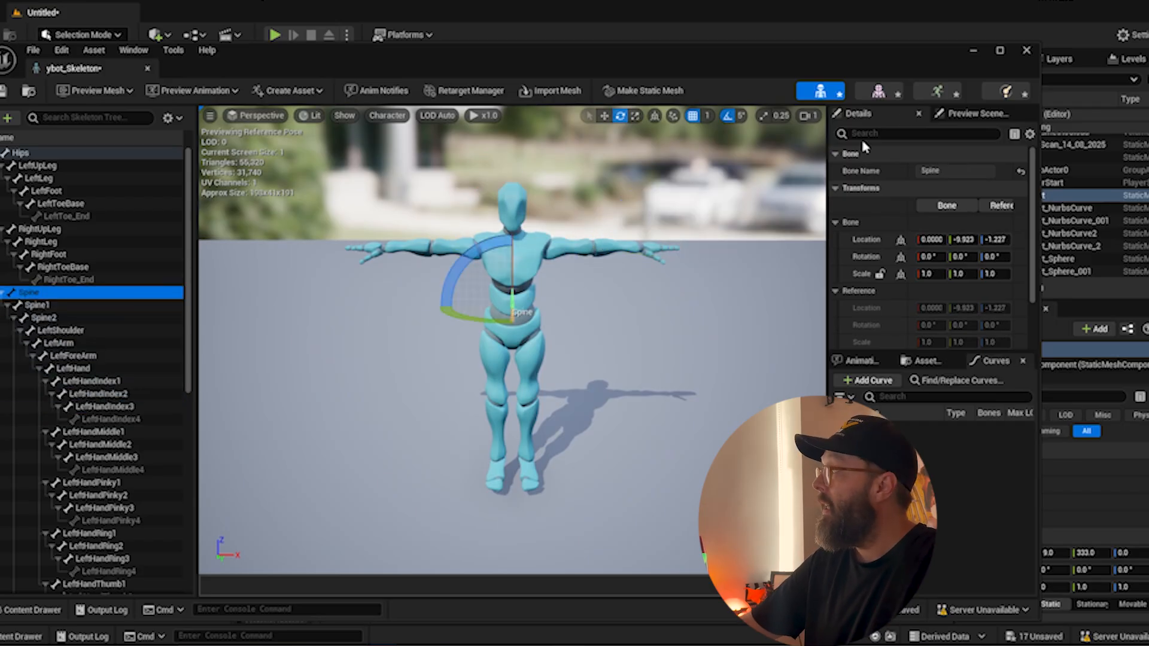
click(1027, 52)
Step: Open the ybot skeletal mesh, view its linked animation and physics asset editors, and close the editor window
double_click(464, 526)
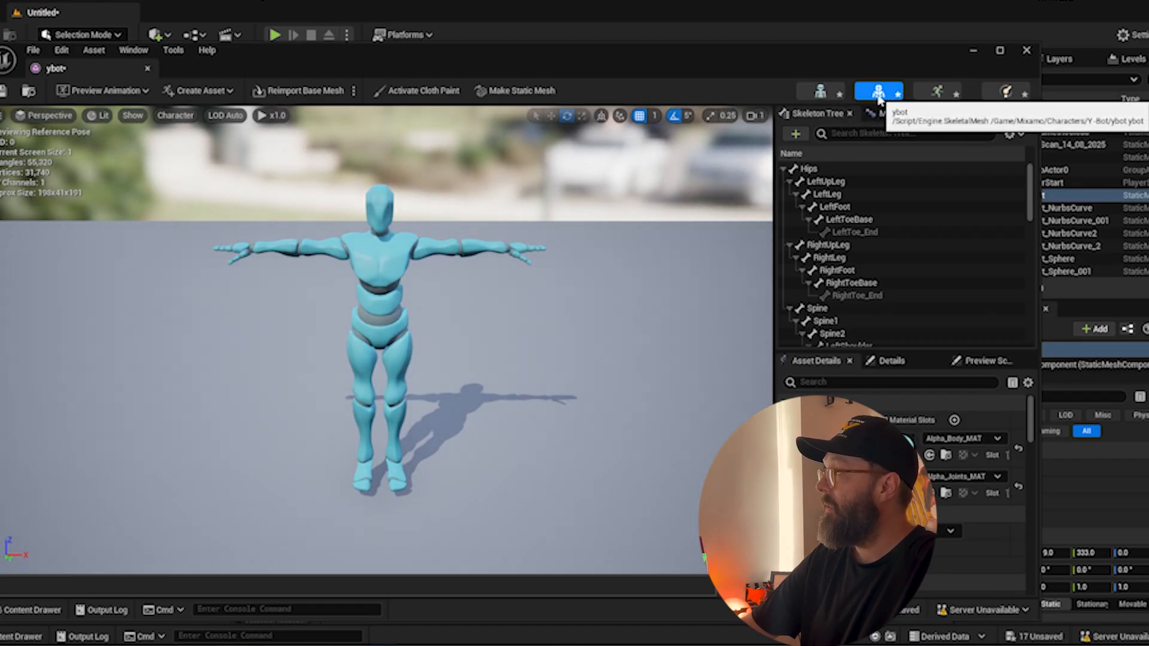
click(935, 94)
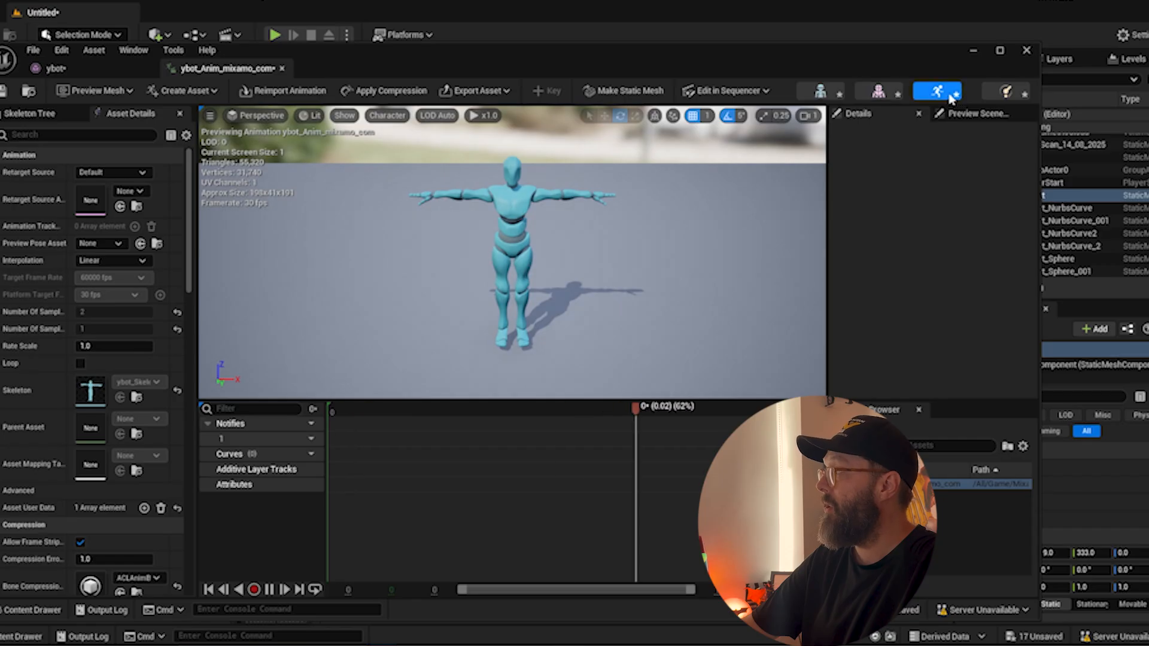
click(1023, 94)
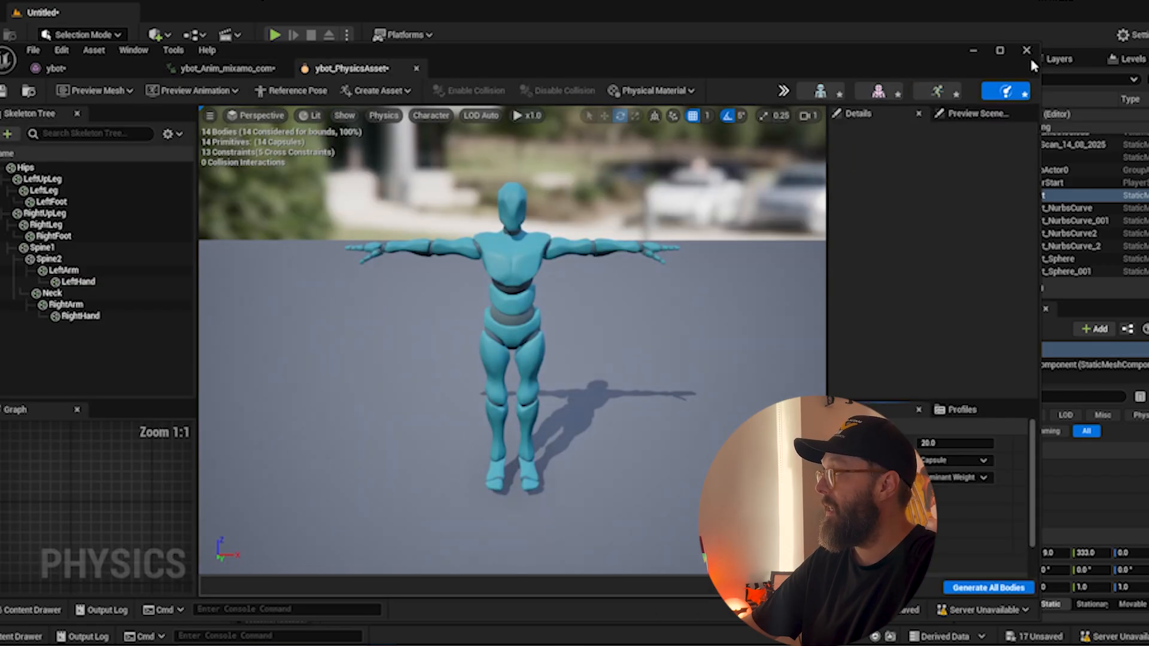
click(1027, 50)
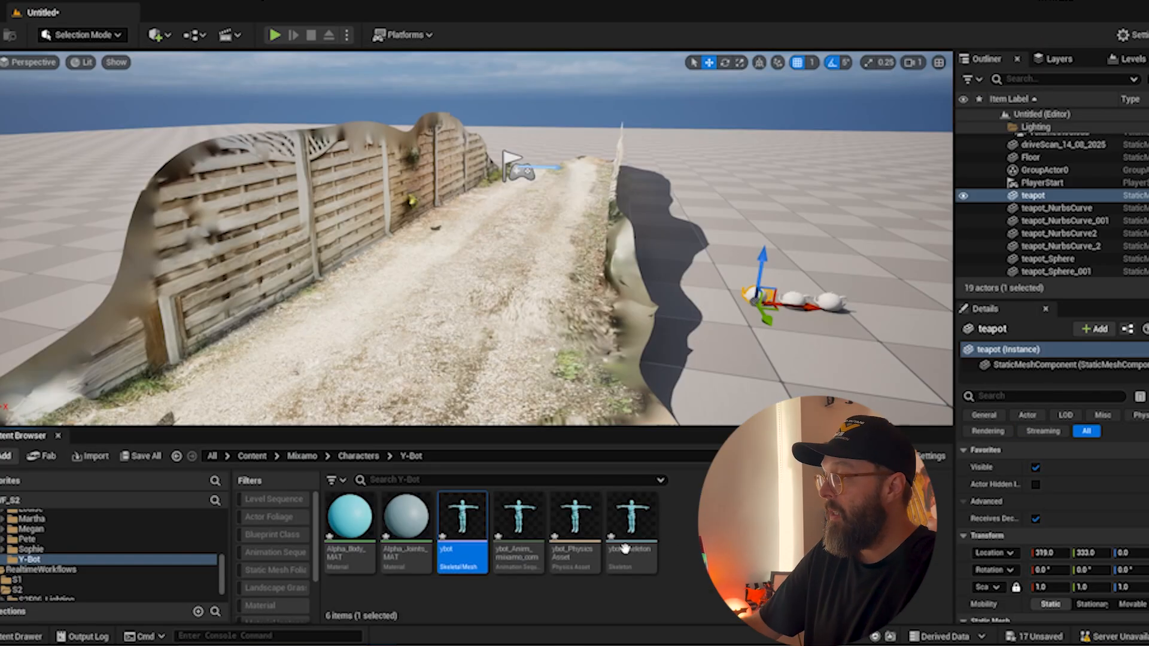
Step: Open the ybot_Anim_mixamo_com animation sequence, view the character from another angle, and close the editor
double_click(511, 532)
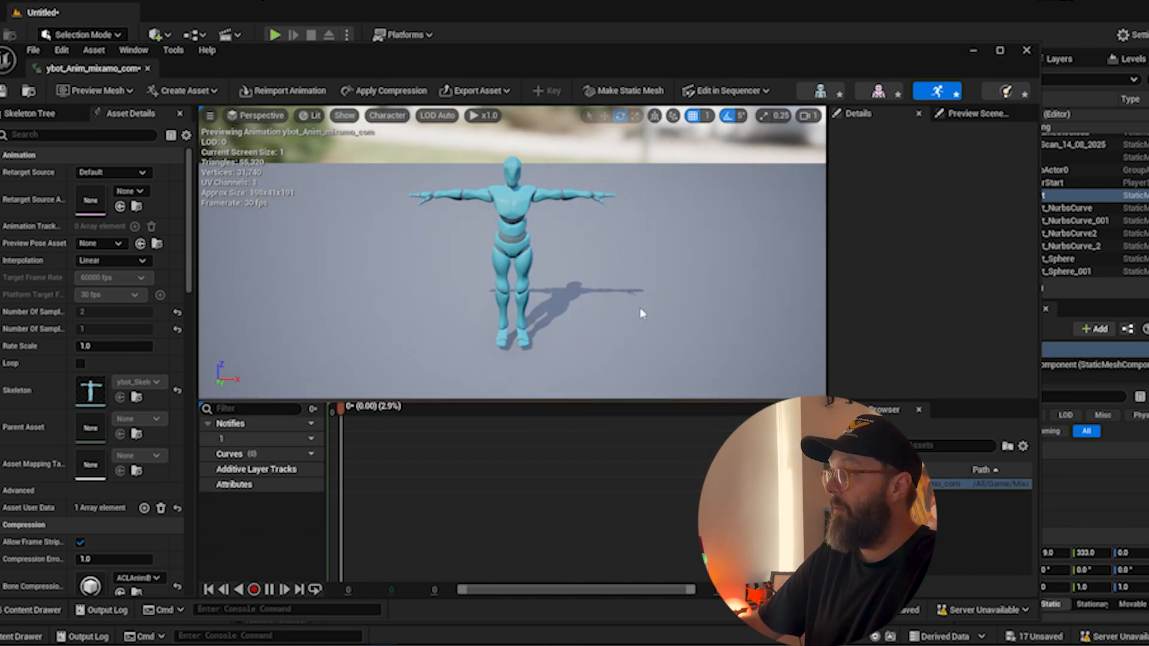
mouse_move(483, 250)
alt+mouse_down()
mouse_move(629, 242)
mouse_move(484, 251)
alt+mouse_up()
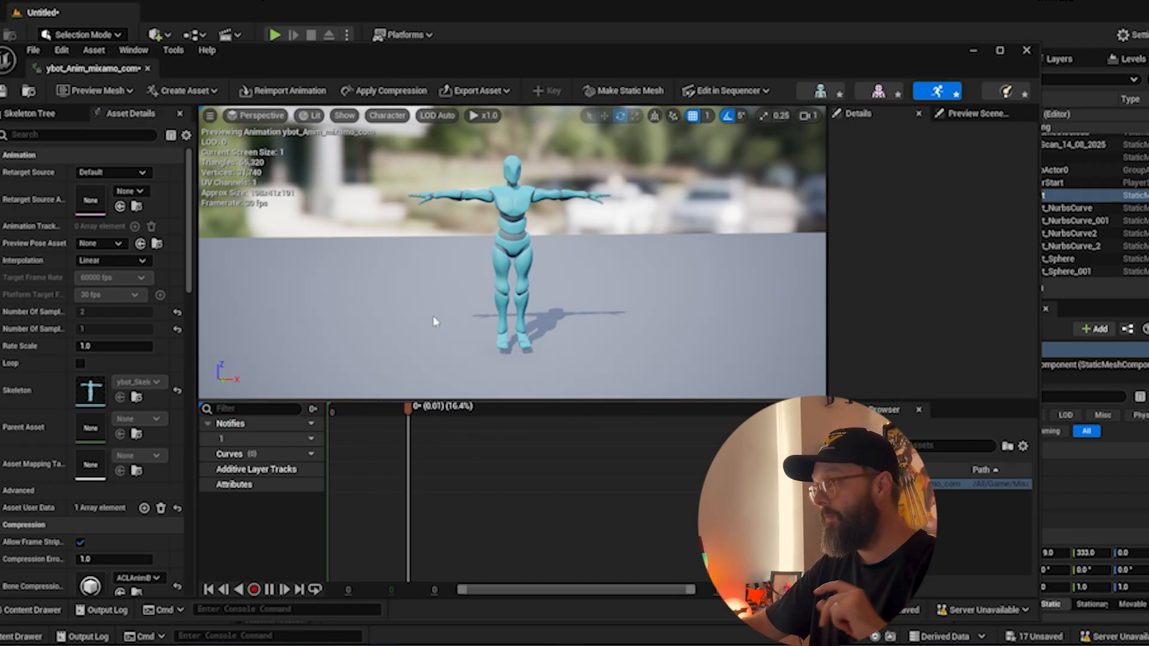
click(1034, 50)
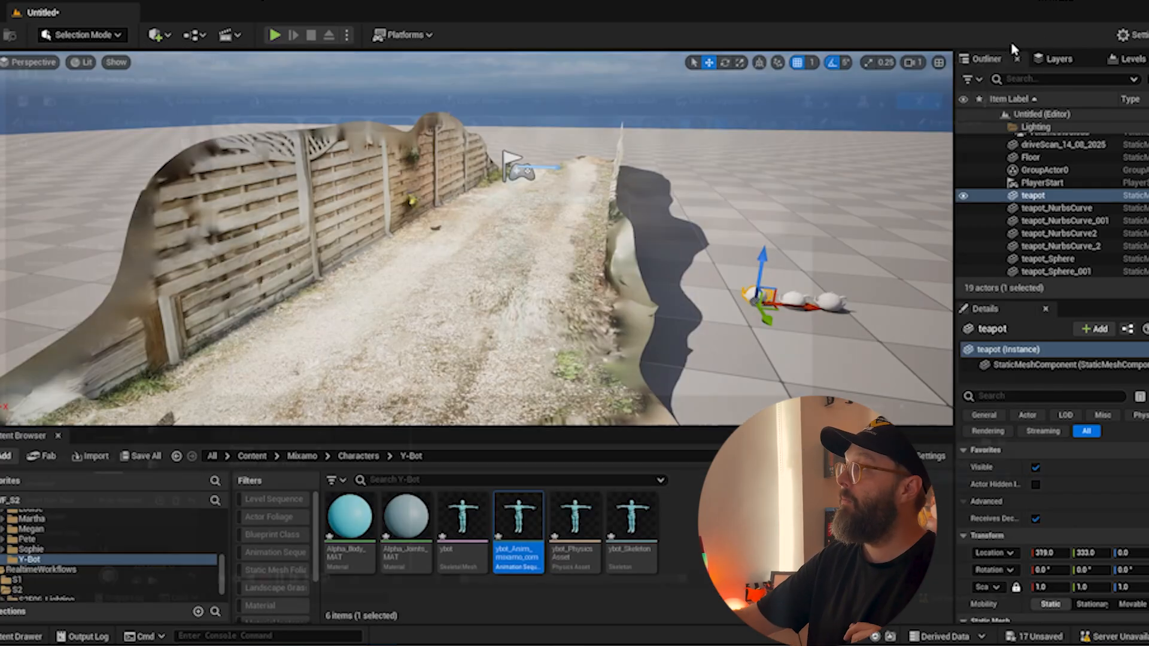
Step: Open the ybot_PhysicsAsset, view its collision capsules around the character, and select the LeftArm body
click(568, 559)
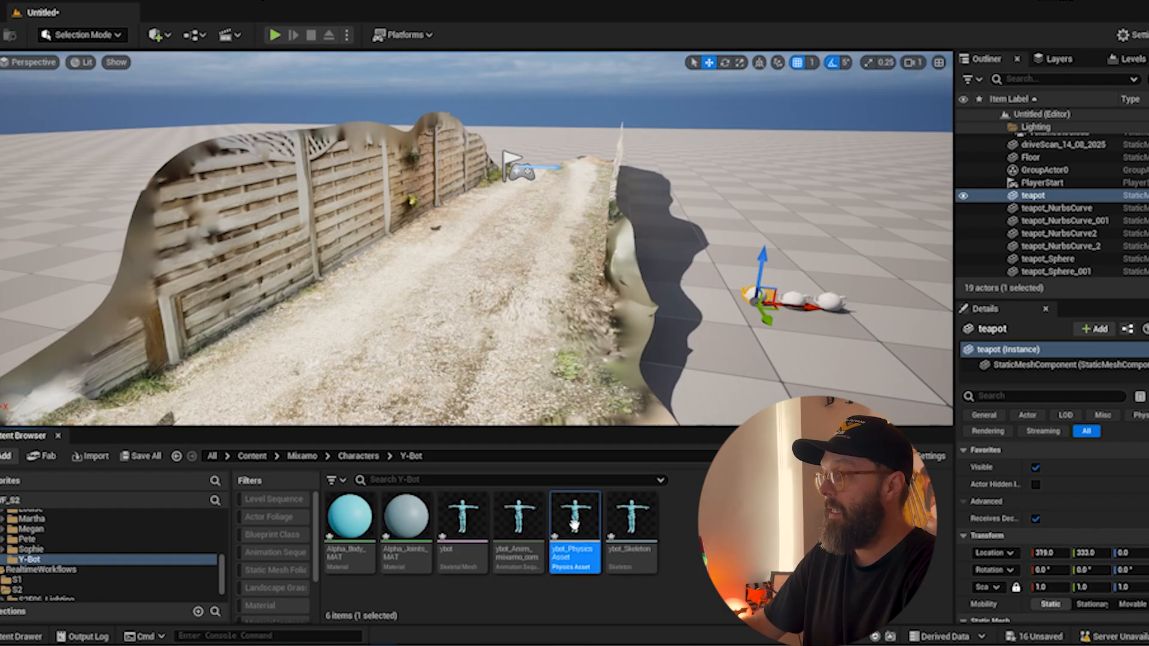
double_click(594, 574)
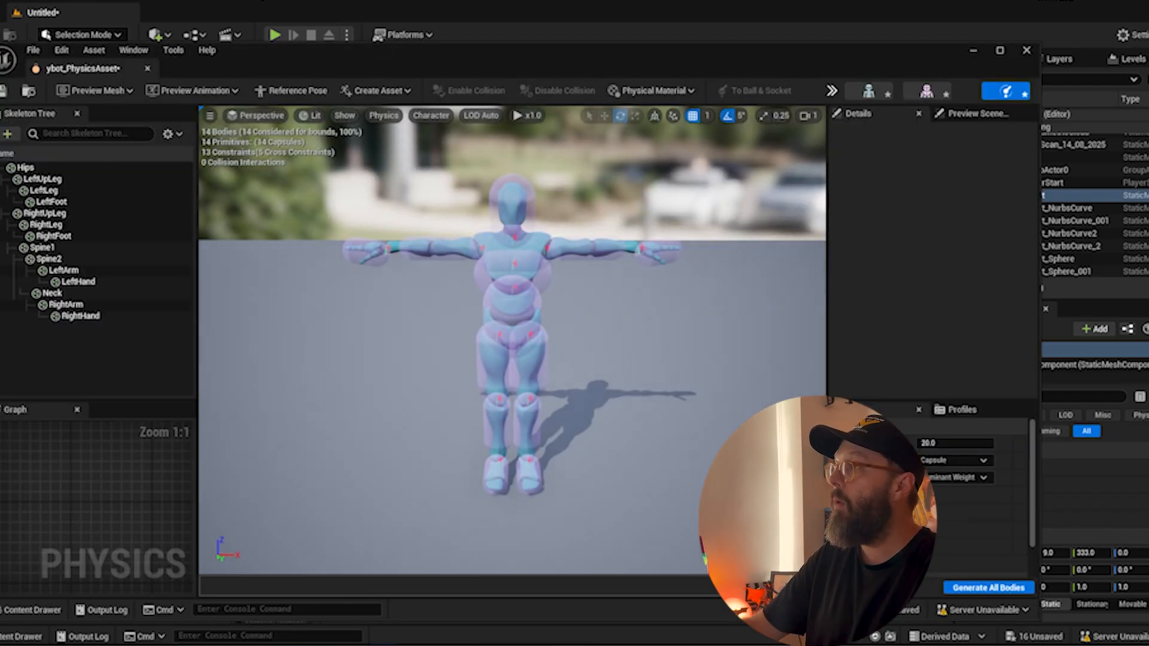
mouse_move(628, 223)
alt+mouse_down()
mouse_move(778, 228)
mouse_move(628, 223)
alt+mouse_up()
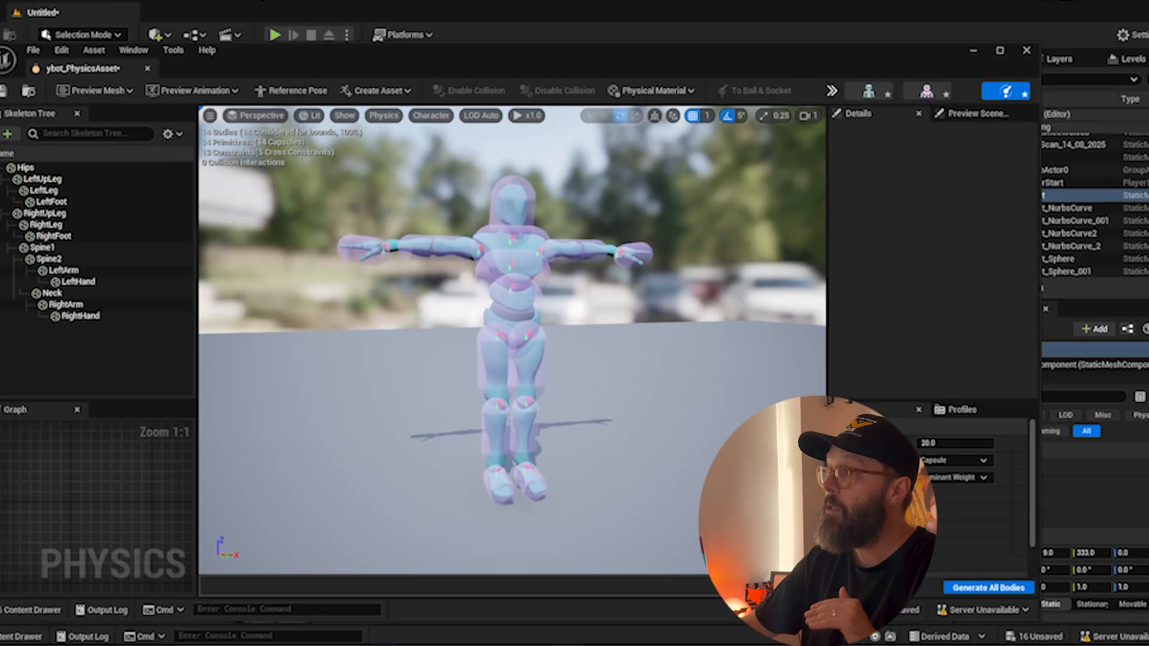
click(484, 240)
click(64, 271)
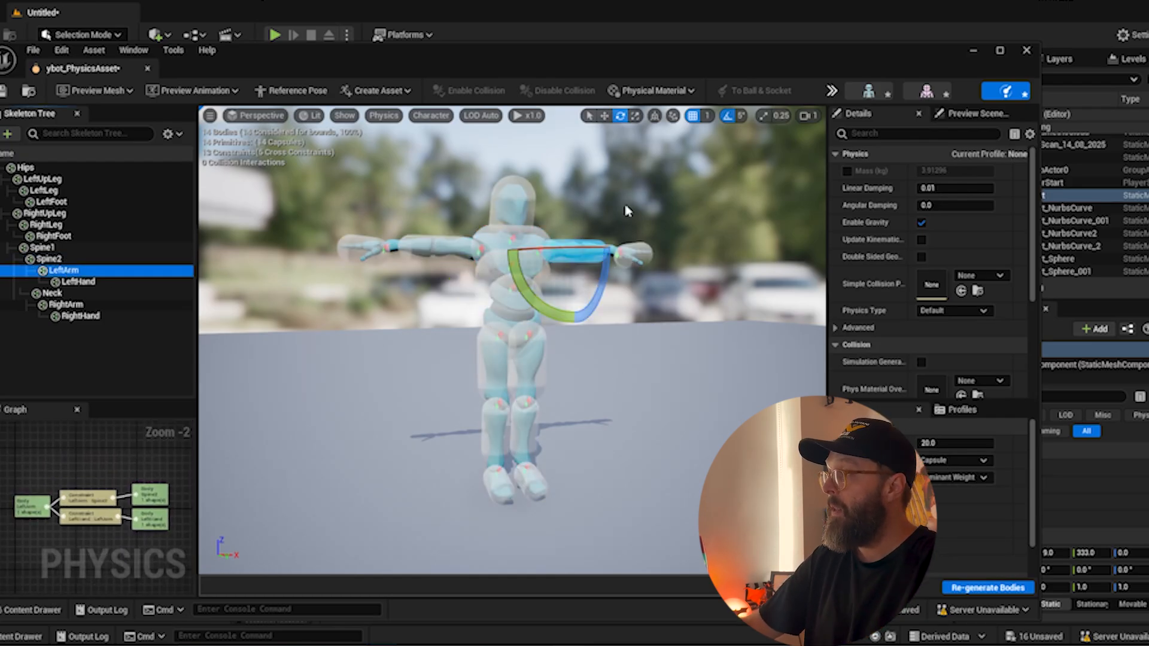
Step: Examine up close how the LeftArm collision capsule fits around the arm mesh and meets the shoulder
drag(556, 200, 592, 200)
mouse_move(504, 210)
right_down()
mouse_move(539, 210)
mouse_move(505, 210)
right_up()
middle_drag(535, 223, 556, 198)
scroll(452, 214, up, 10)
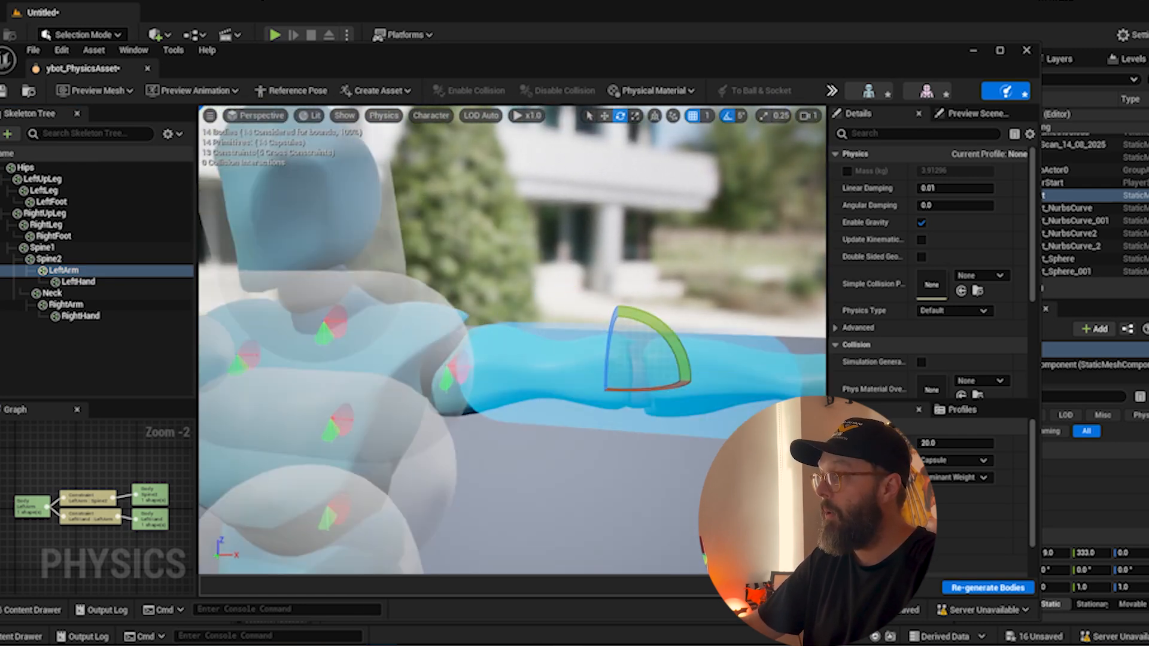
scroll(589, 285, up, 1)
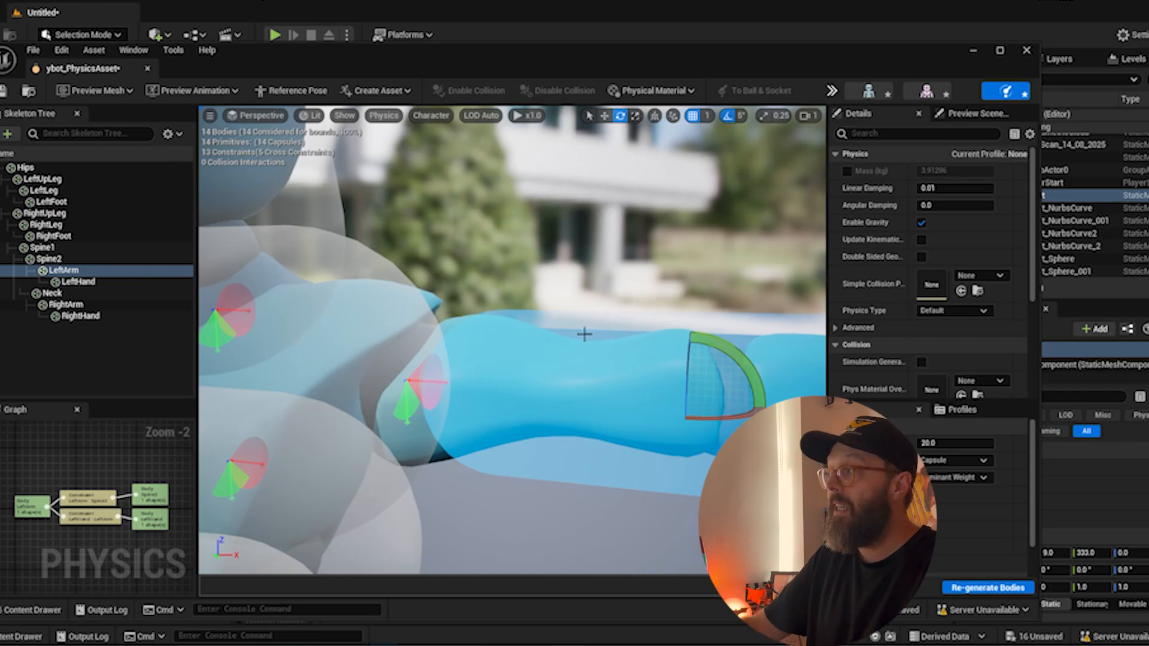
scroll(584, 334, down, 10)
scroll(471, 354, up, 3)
mouse_move(519, 387)
middle_down()
mouse_move(586, 437)
mouse_move(520, 387)
middle_up()
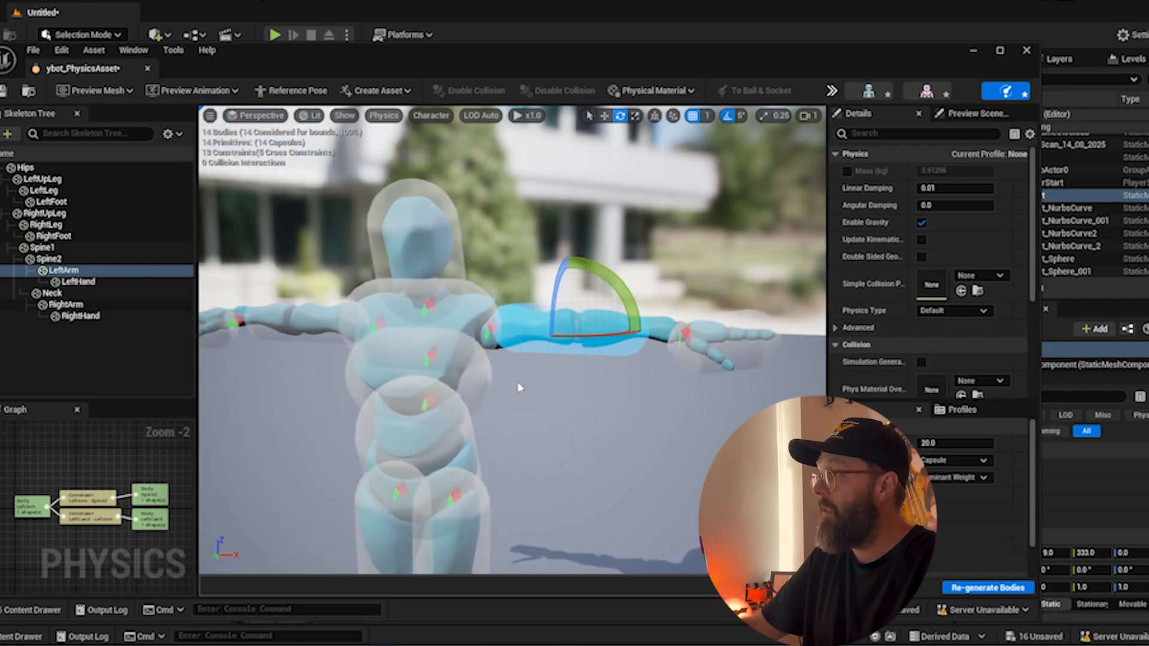
Step: Nudge the LeftArm collision capsule slightly upward along the arm with the Move tool, and check the capsules around the whole body
key(w)
mouse_move(571, 286)
mouse_down()
mouse_move(585, 189)
mouse_move(570, 280)
mouse_up()
middle_drag(571, 280, 634, 317)
alt+drag(634, 317, 727, 206)
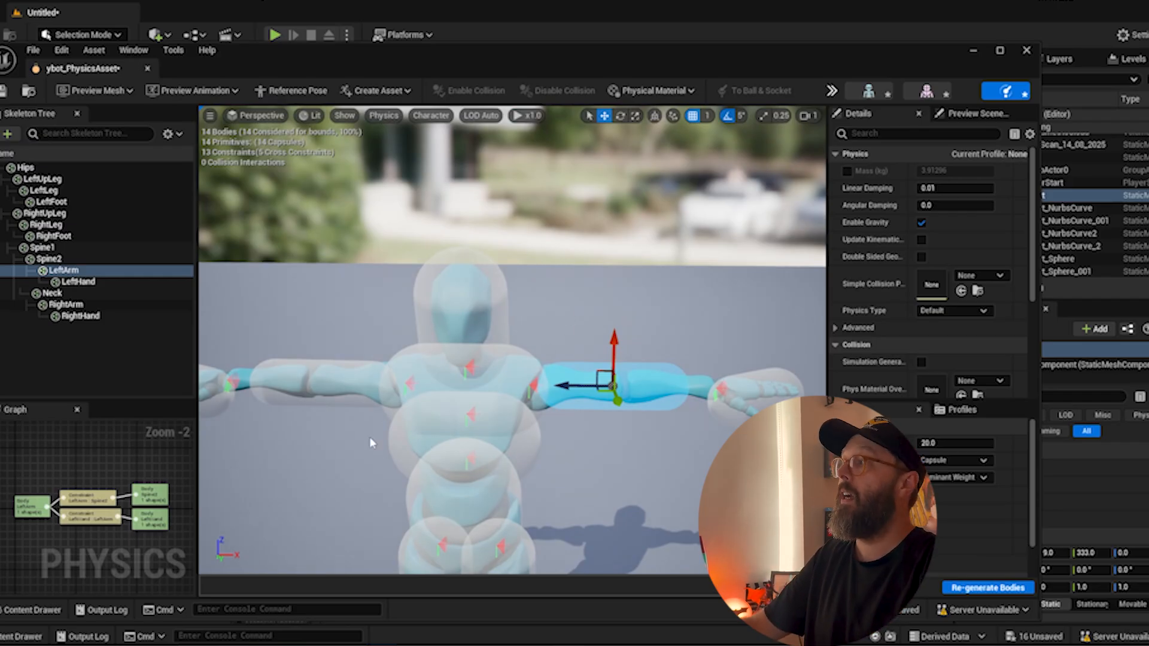
middle_drag(370, 442, 449, 416)
scroll(418, 365, down, 4)
middle_drag(417, 363, 357, 393)
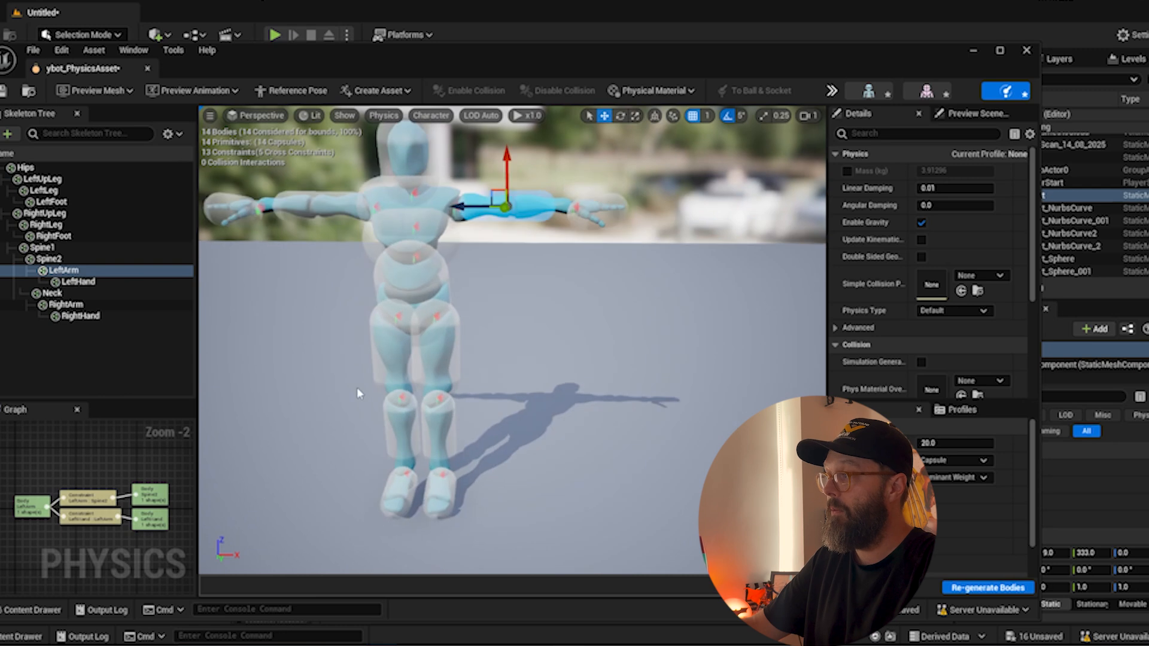
alt+drag(356, 393, 481, 367)
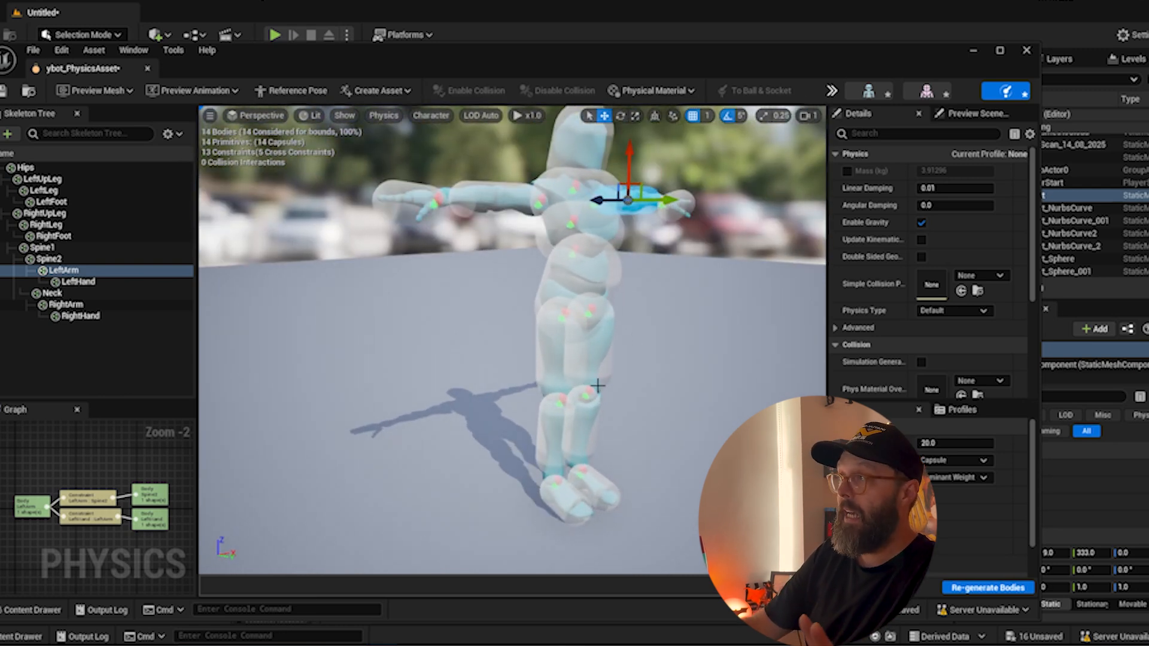
Step: Close the physics asset editor and return to the Mixamo Characters folder
click(1026, 50)
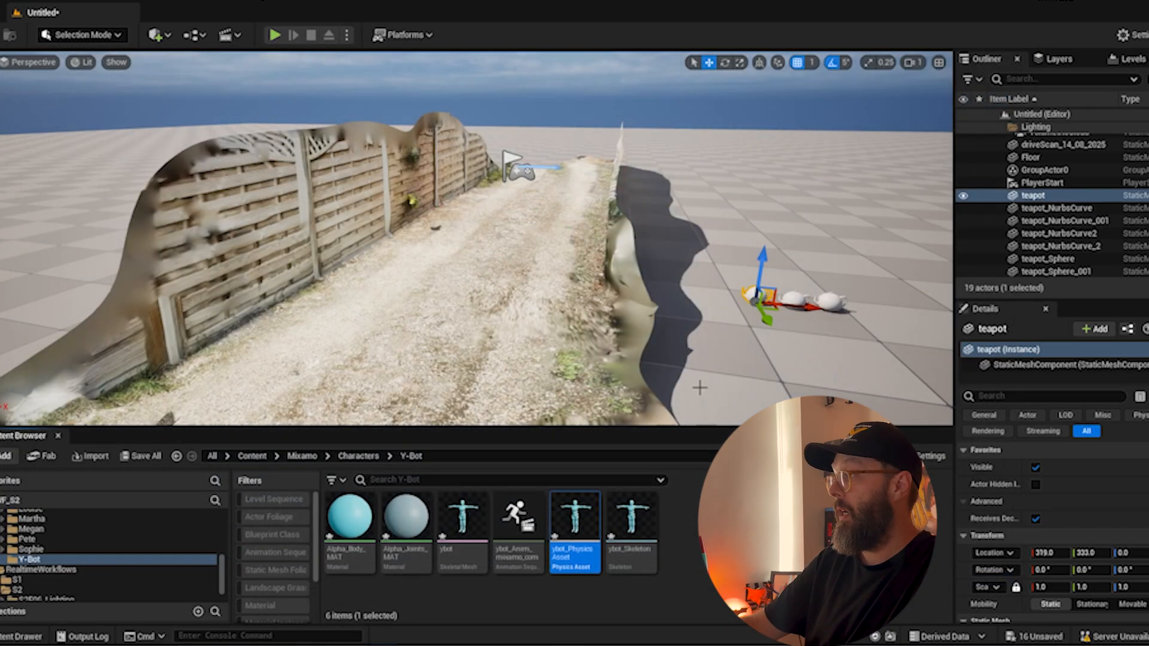
click(706, 518)
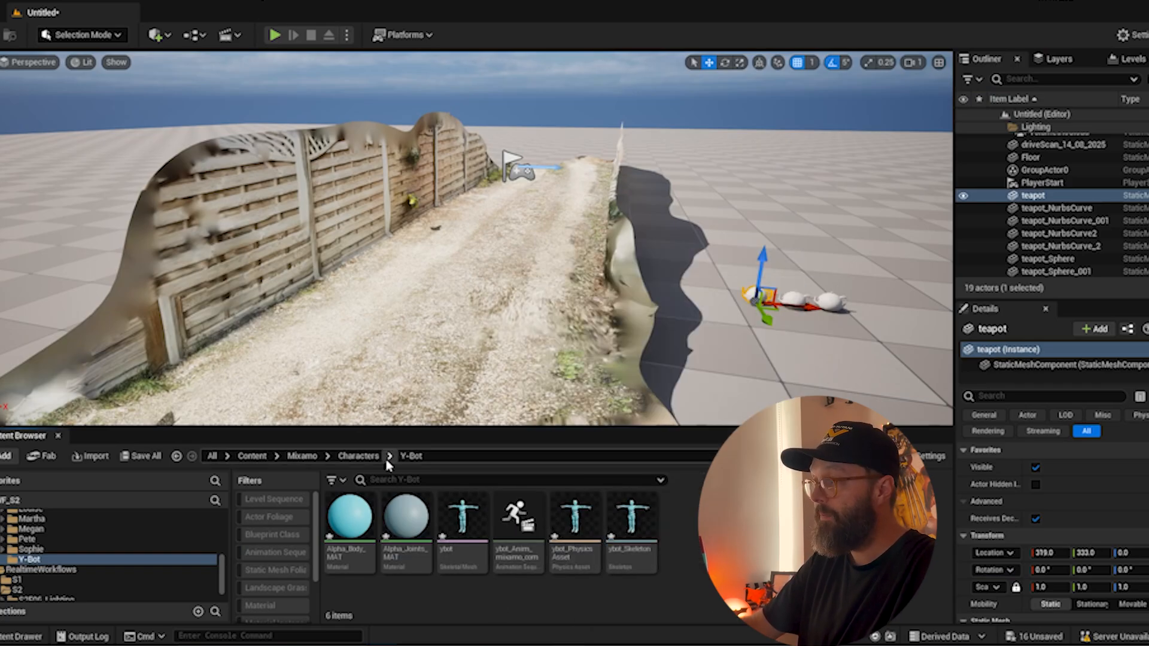
click(358, 456)
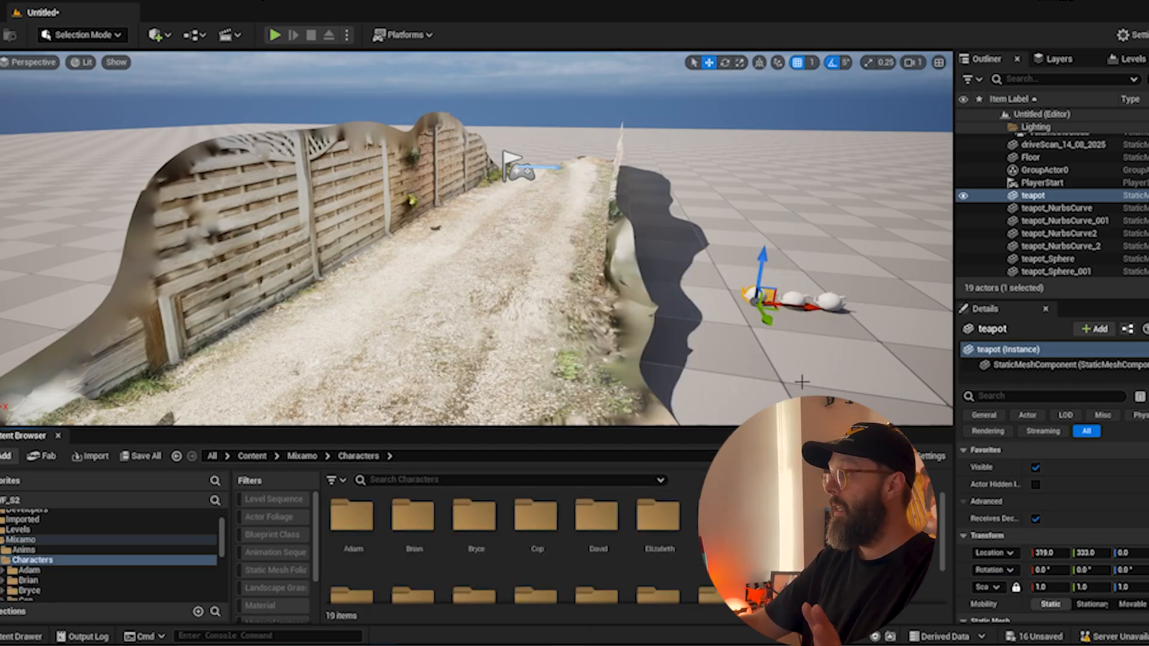
Step: Create a folder named X-Bot inside the Characters folder and open it
scroll(944, 565, down, 1)
scroll(944, 565, down, 1)
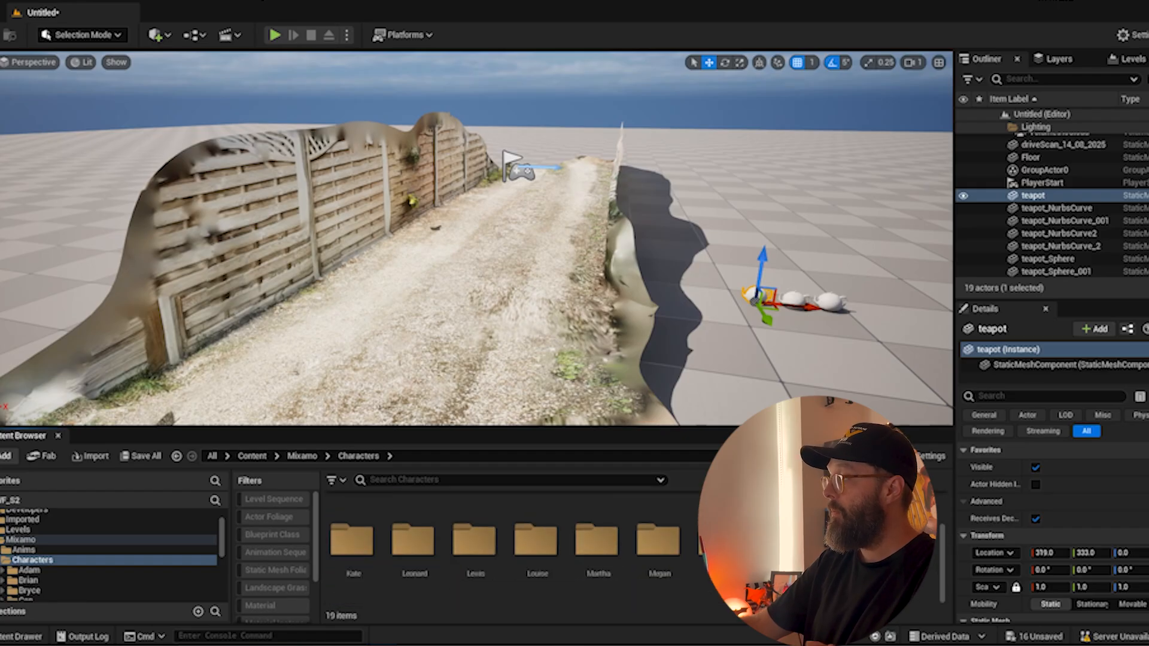
right_click(944, 566)
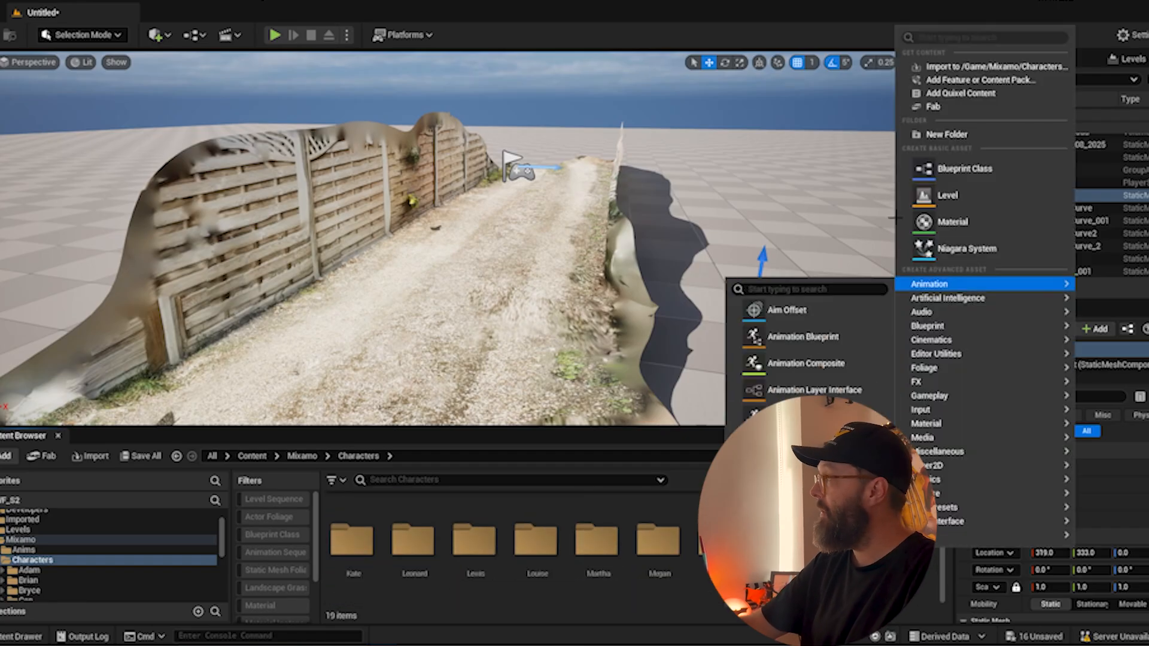
click(954, 136)
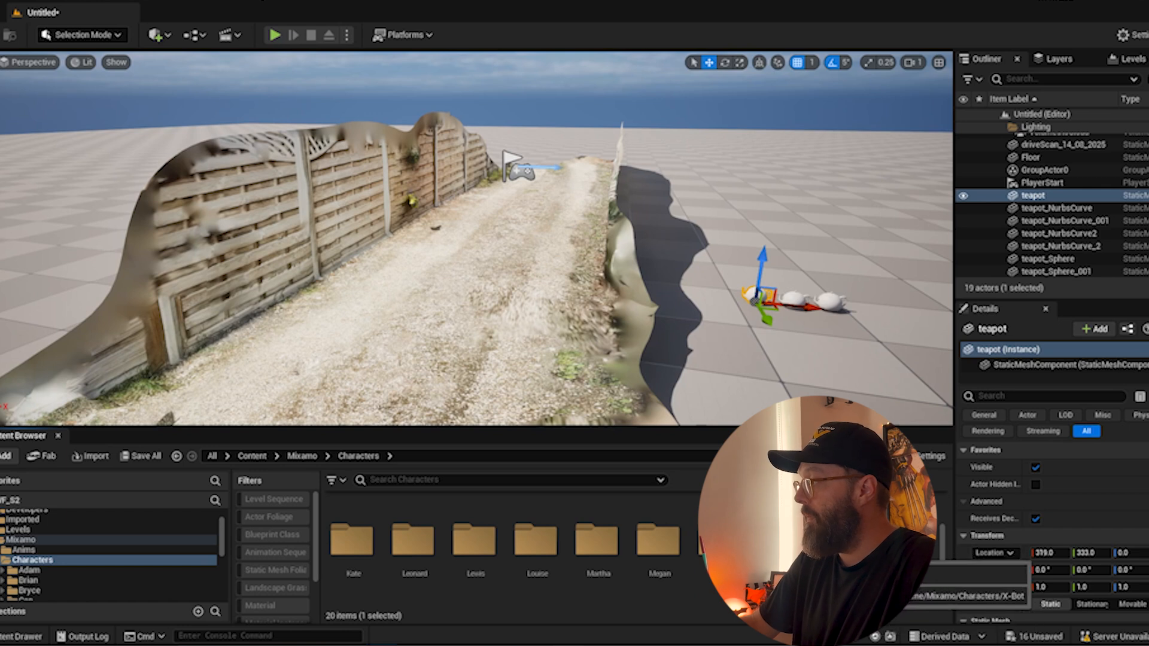
double_click(843, 553)
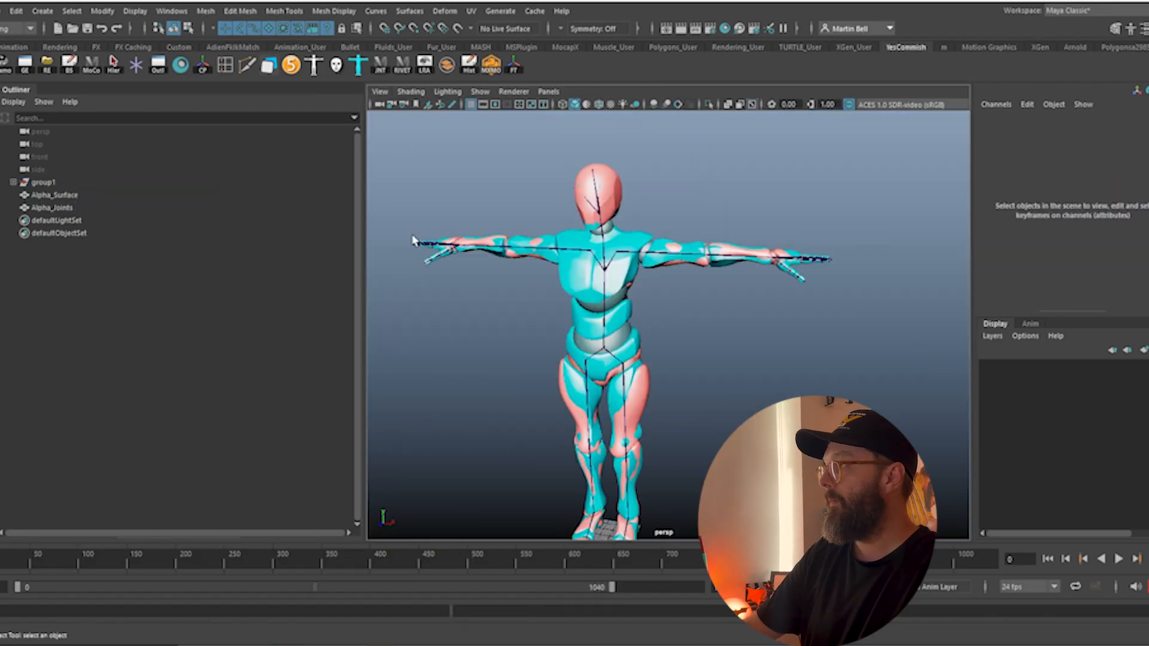
Step: Switch to Maya and examine up close how the overlaid X-Bot and Y-Bot meshes and skeletons compare from the waist to the feet
key(ctrl+h)
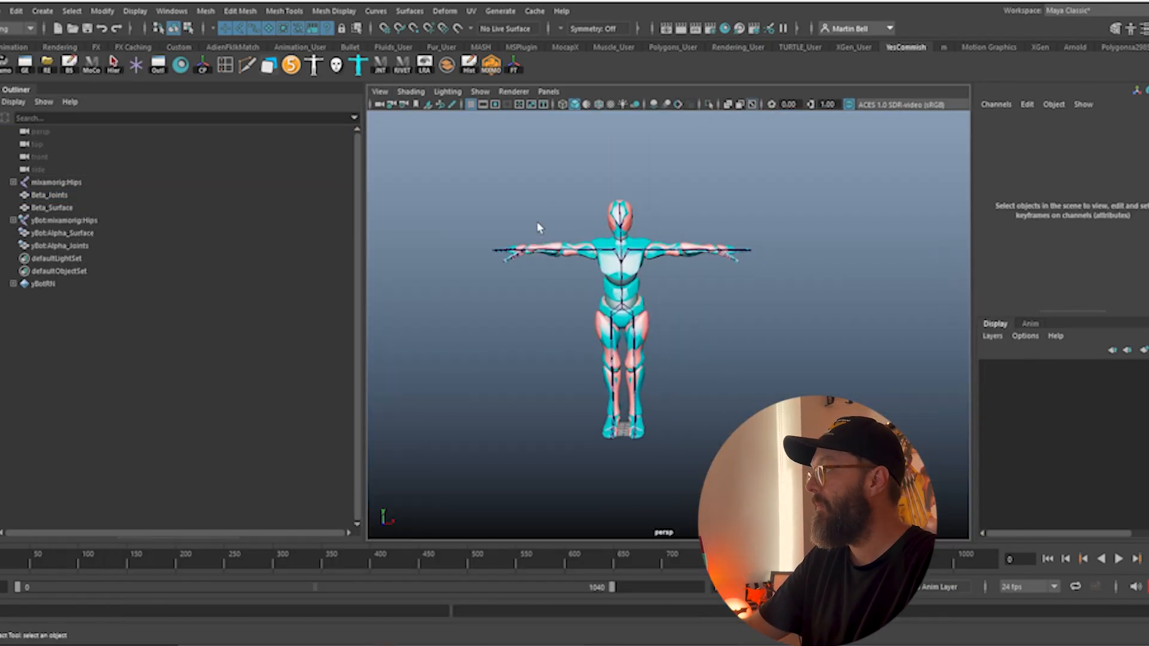
alt+drag(539, 227, 556, 232)
alt+right_drag(559, 237, 733, 238)
alt+middle_drag(733, 238, 774, 160)
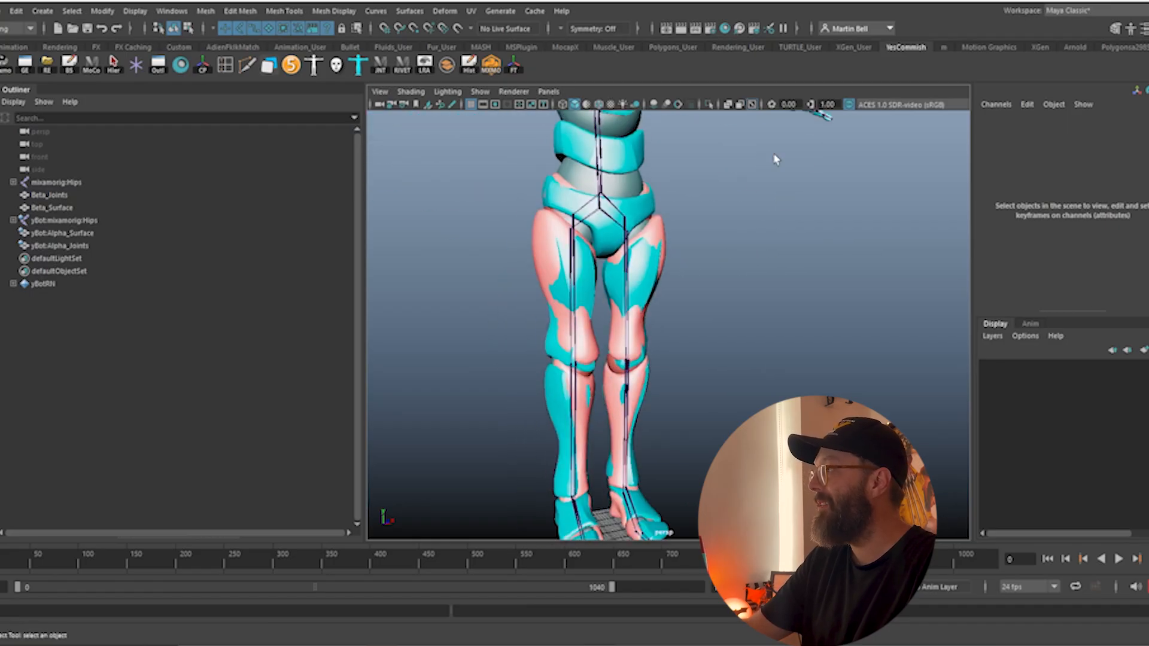
alt+middle_drag(674, 195, 702, 186)
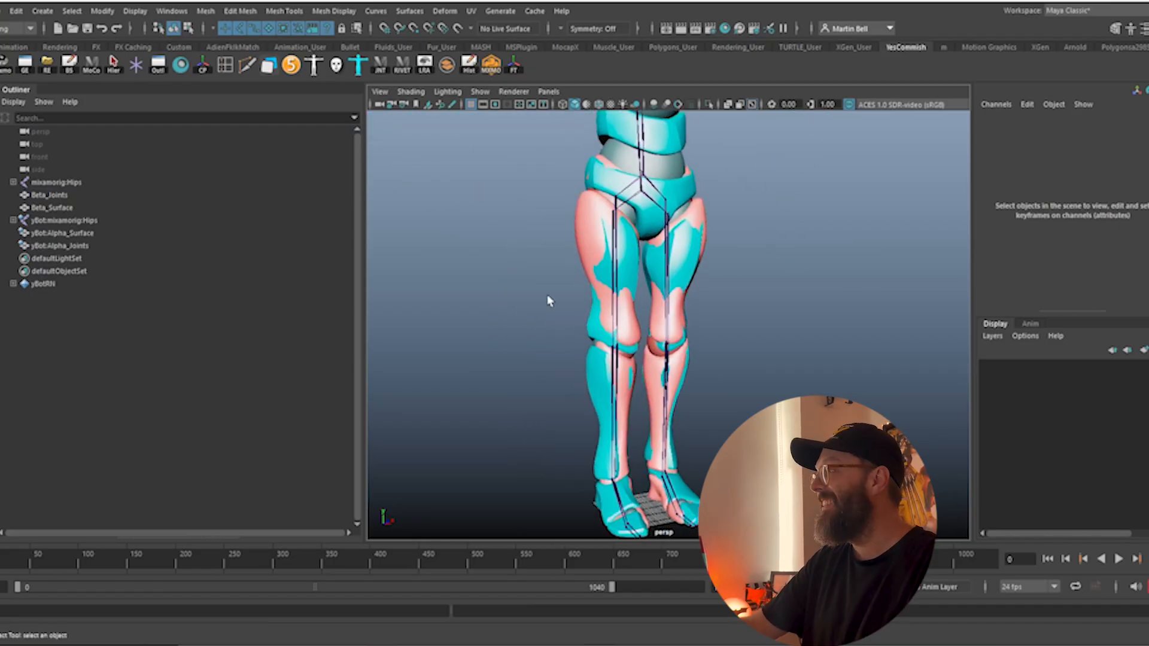
alt+drag(546, 300, 571, 351)
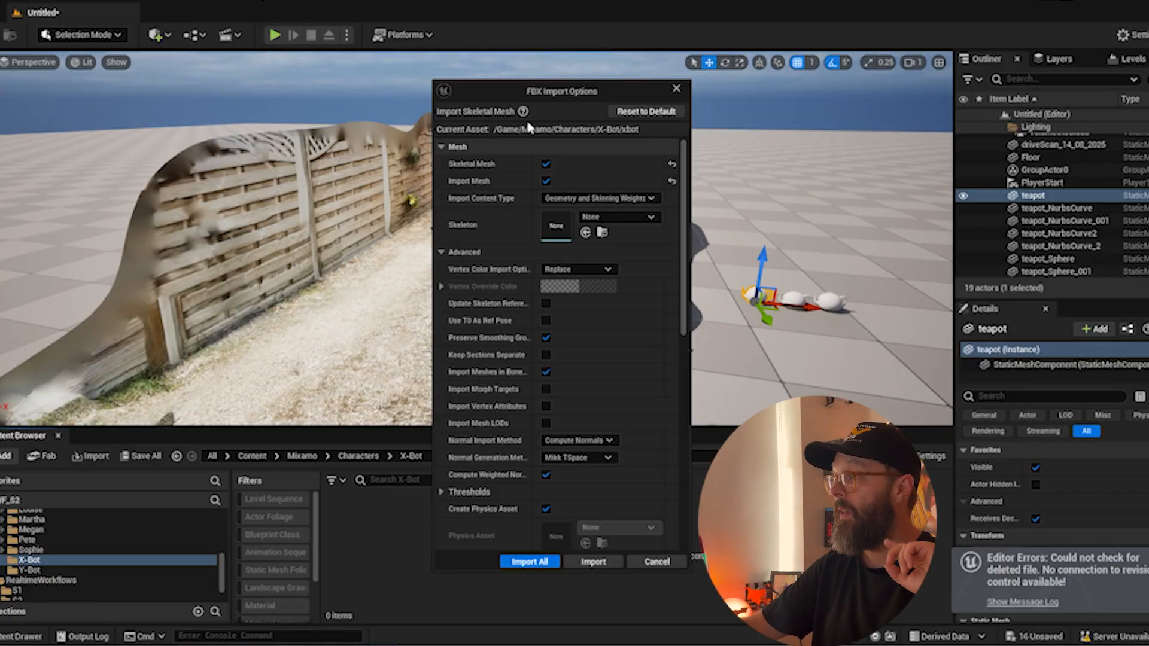
Step: Import the xbot skeletal mesh into the X-Bot folder using ybot_Skeleton as its skeleton, and close the message log
click(640, 217)
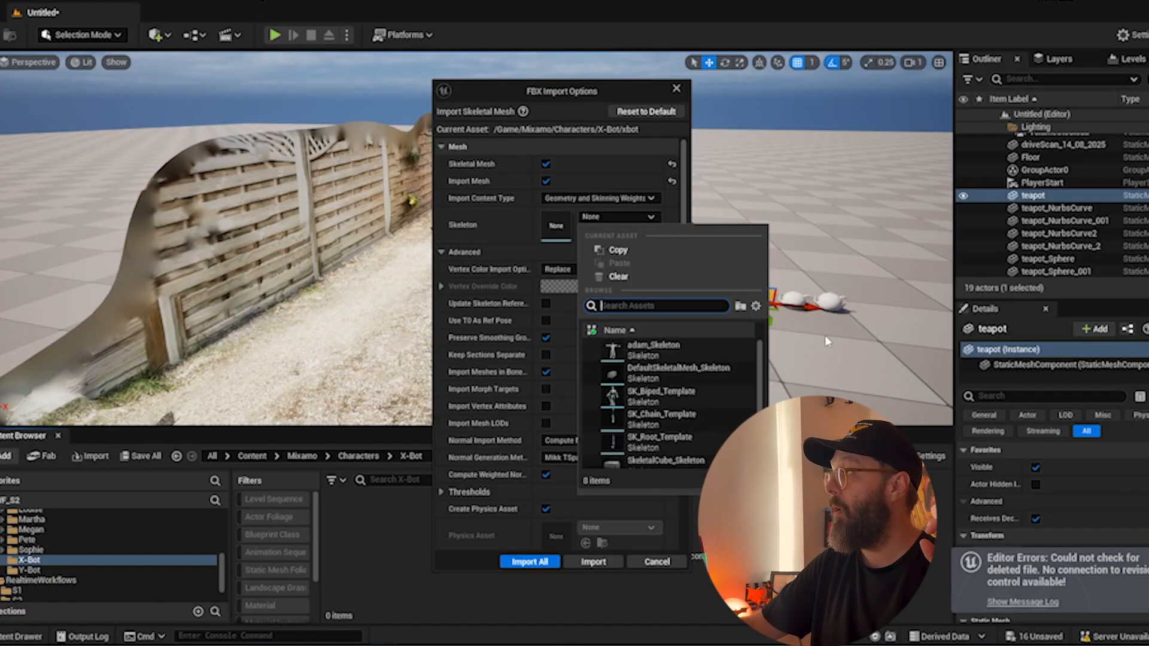
scroll(758, 371, down, 3)
click(664, 459)
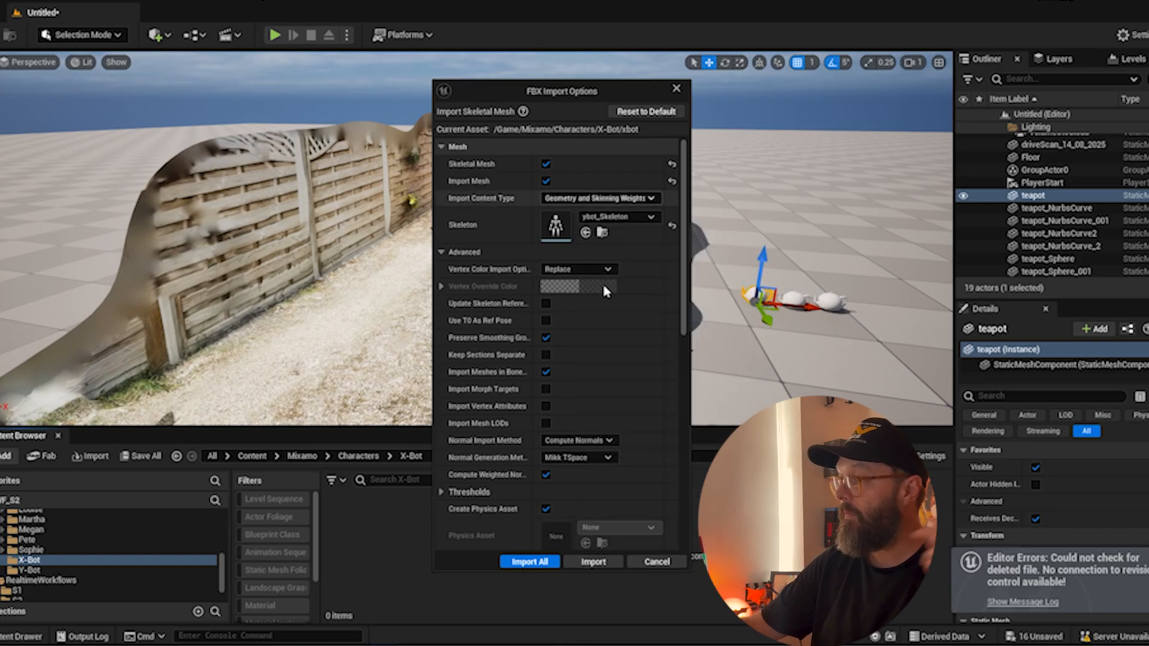
click(598, 563)
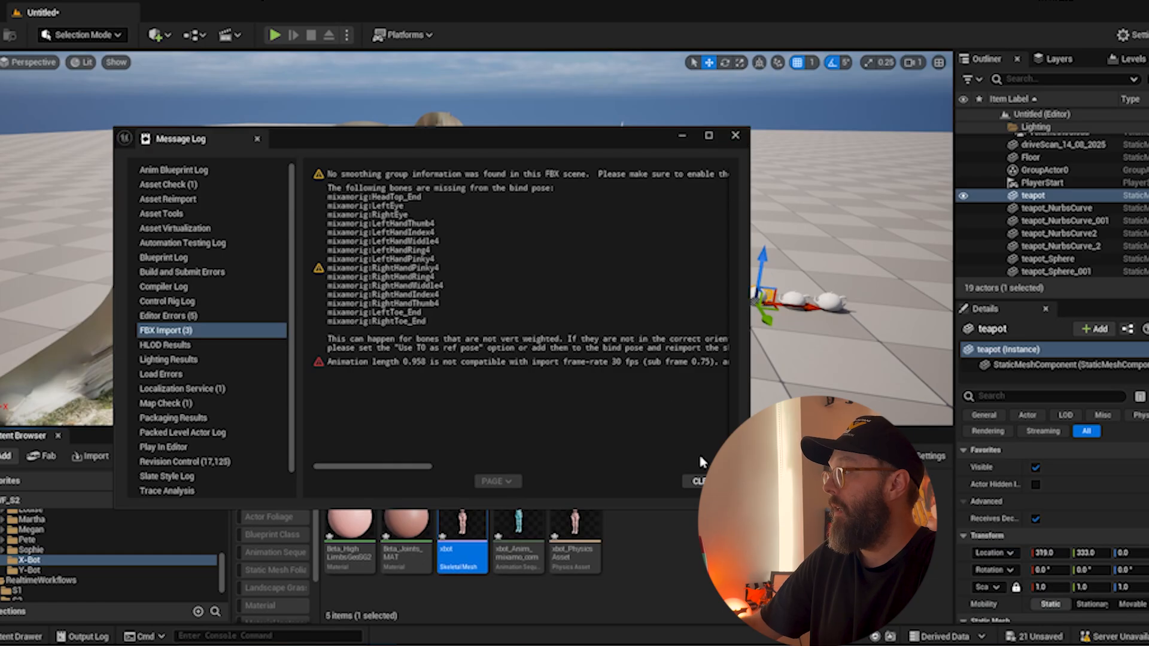
click(735, 135)
click(667, 527)
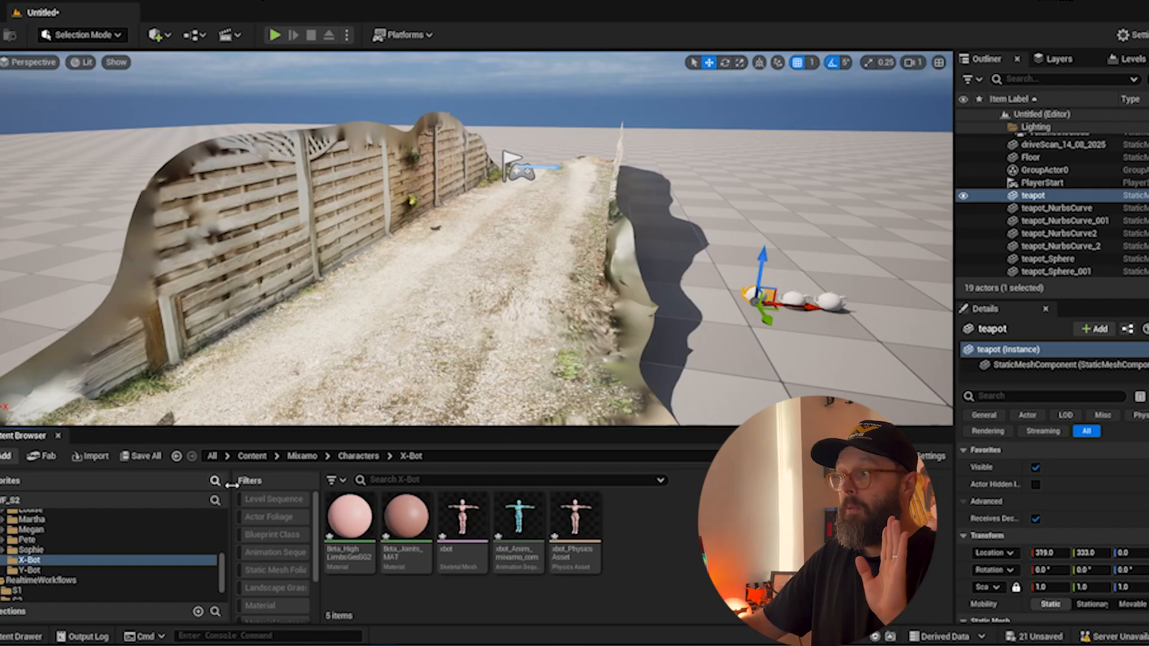
Step: Open the Mixamo Anims folder and bring in Clapping.fbx from the male animations folder on disk to start its import
drag(219, 569, 219, 534)
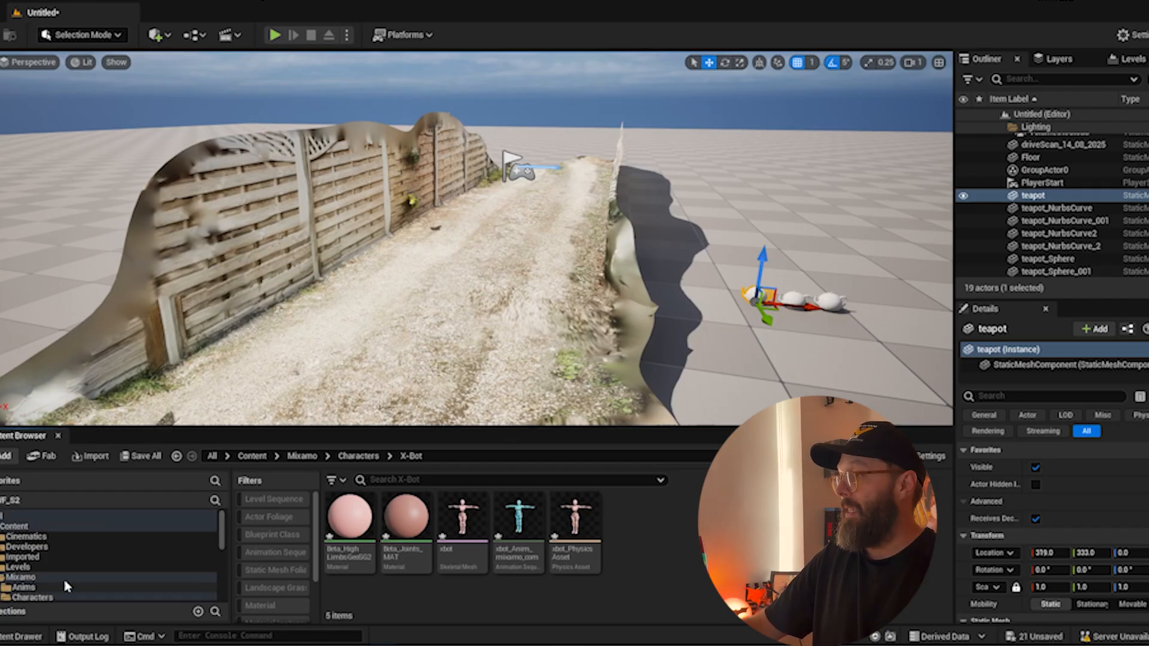
click(45, 589)
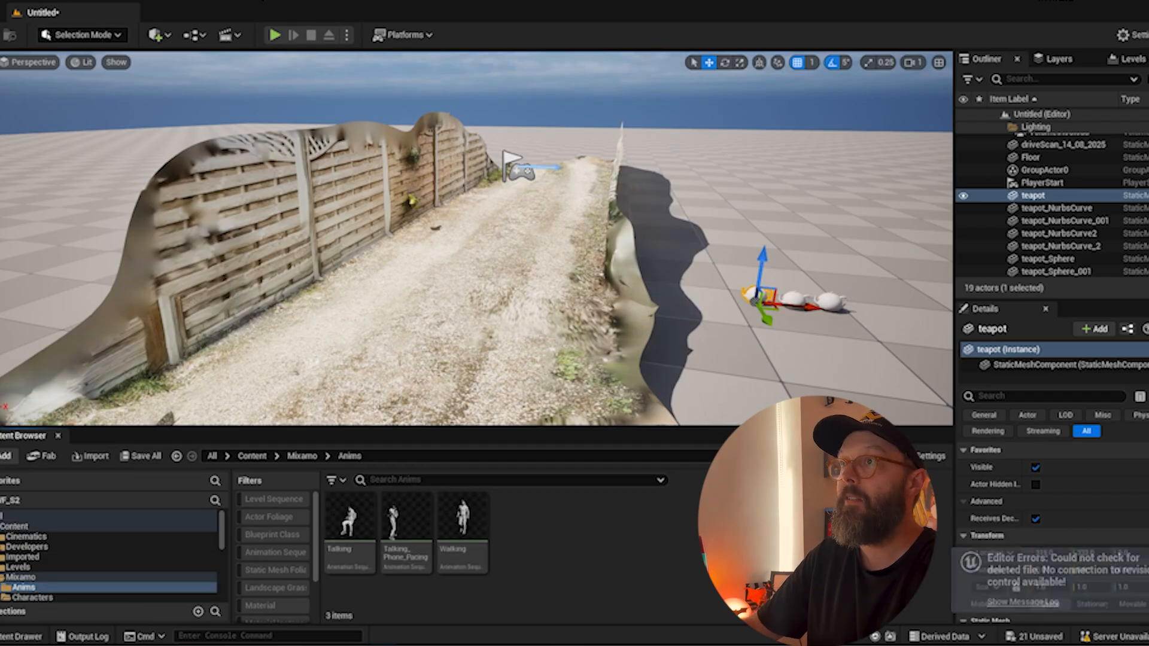
drag(0, 251, 428, 76)
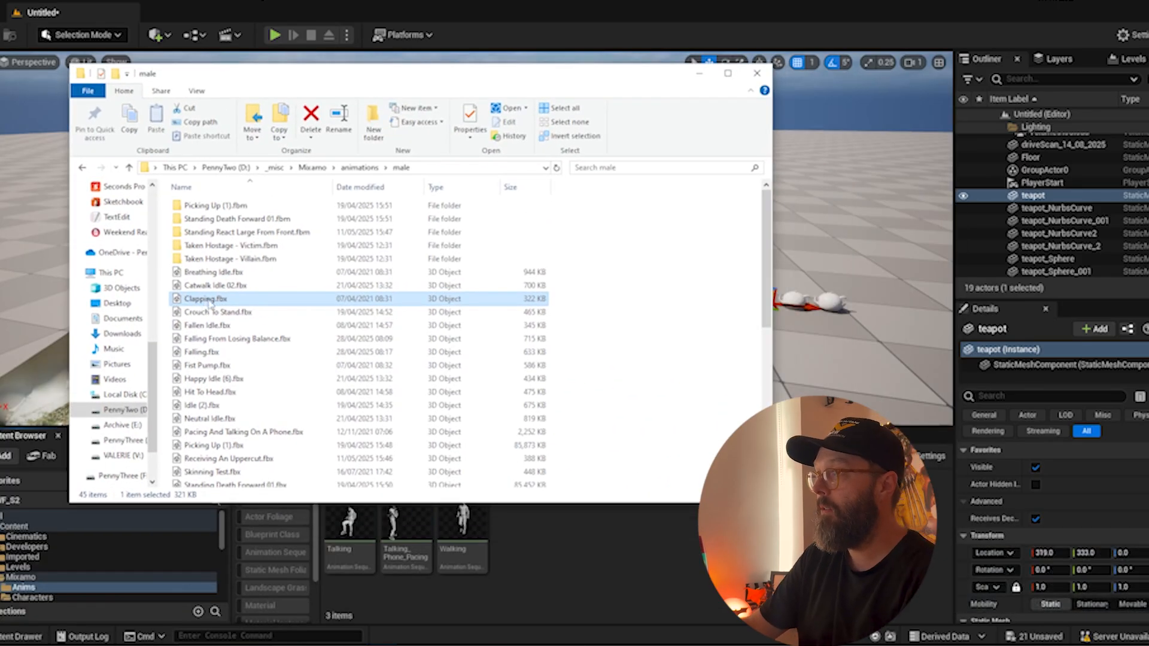
drag(217, 304, 652, 580)
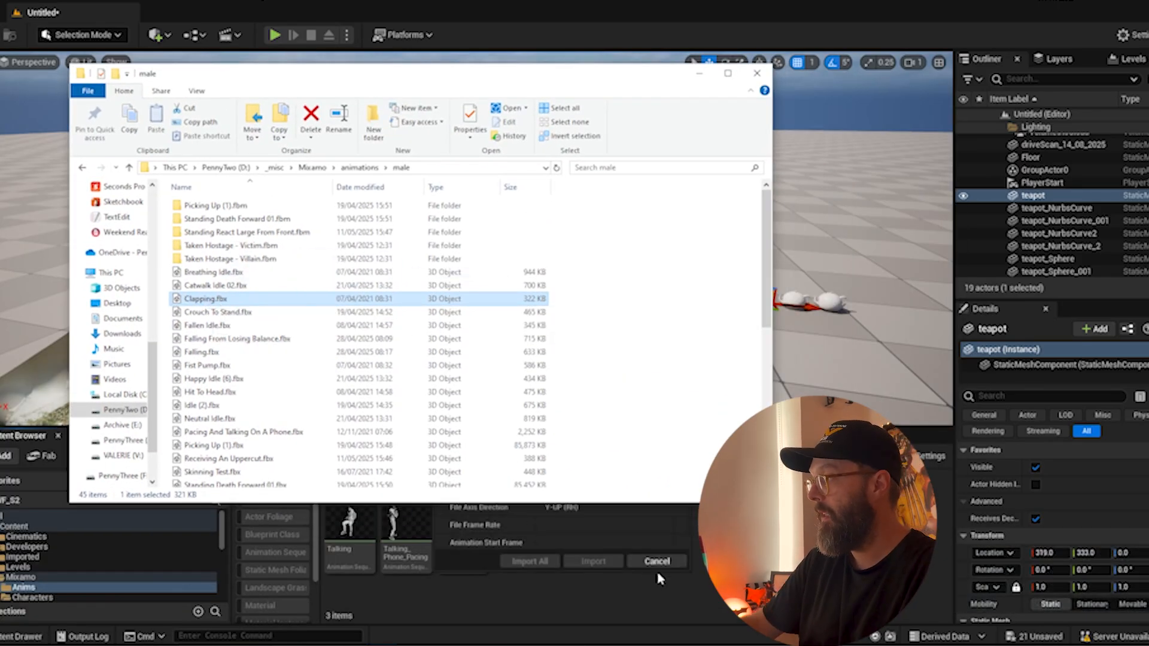
click(652, 580)
click(558, 287)
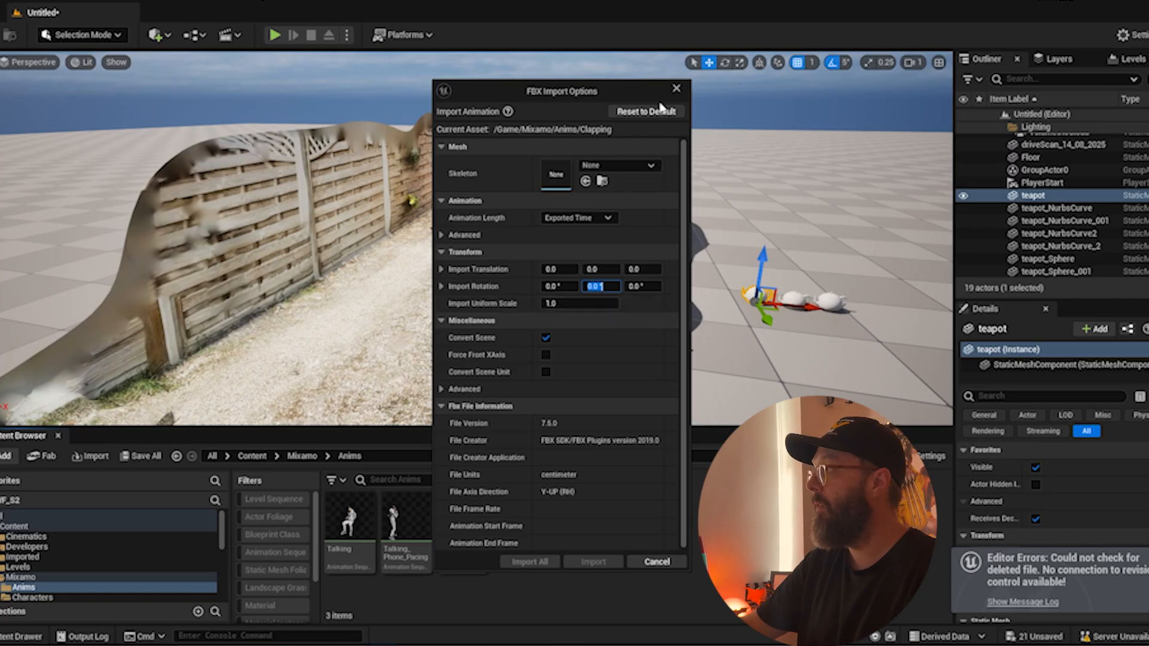
Step: Import the Clapping animation with ybot_Skeleton as its skeleton, preview it in the animation editor, and close the editor
click(616, 165)
drag(760, 306, 776, 343)
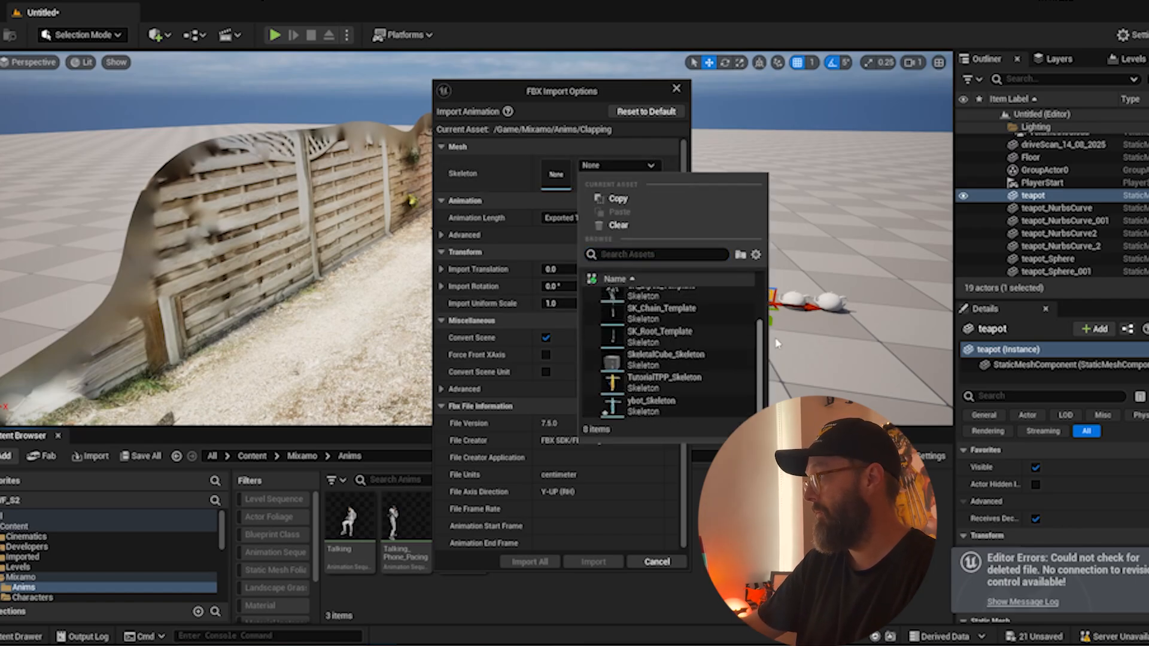
click(664, 405)
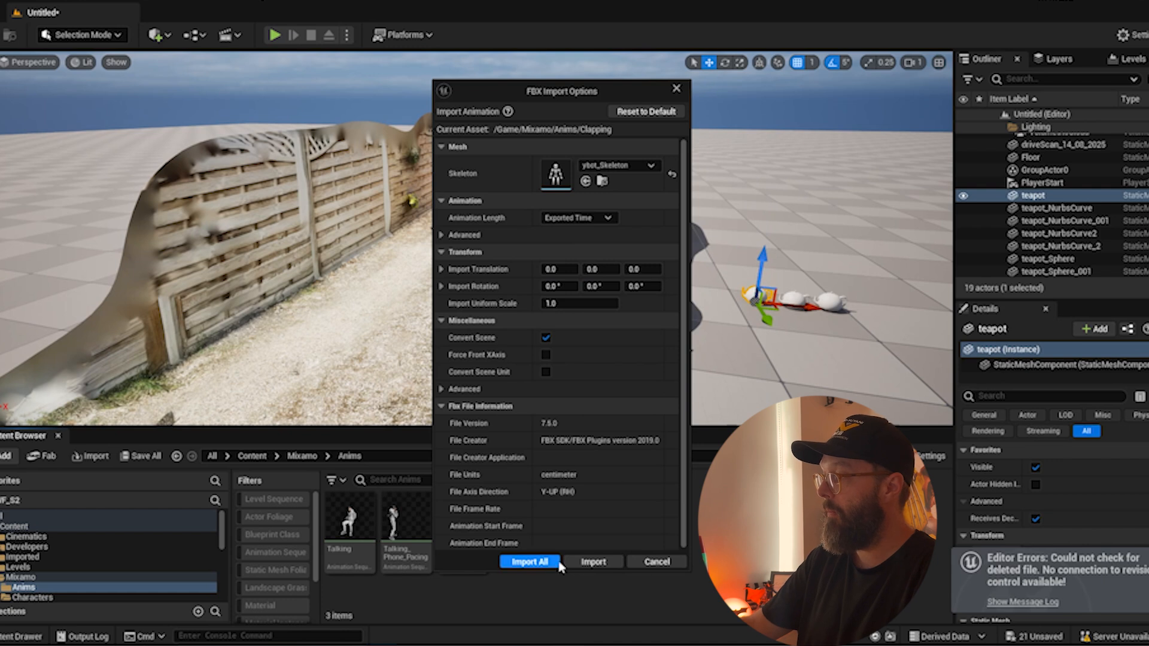
click(529, 561)
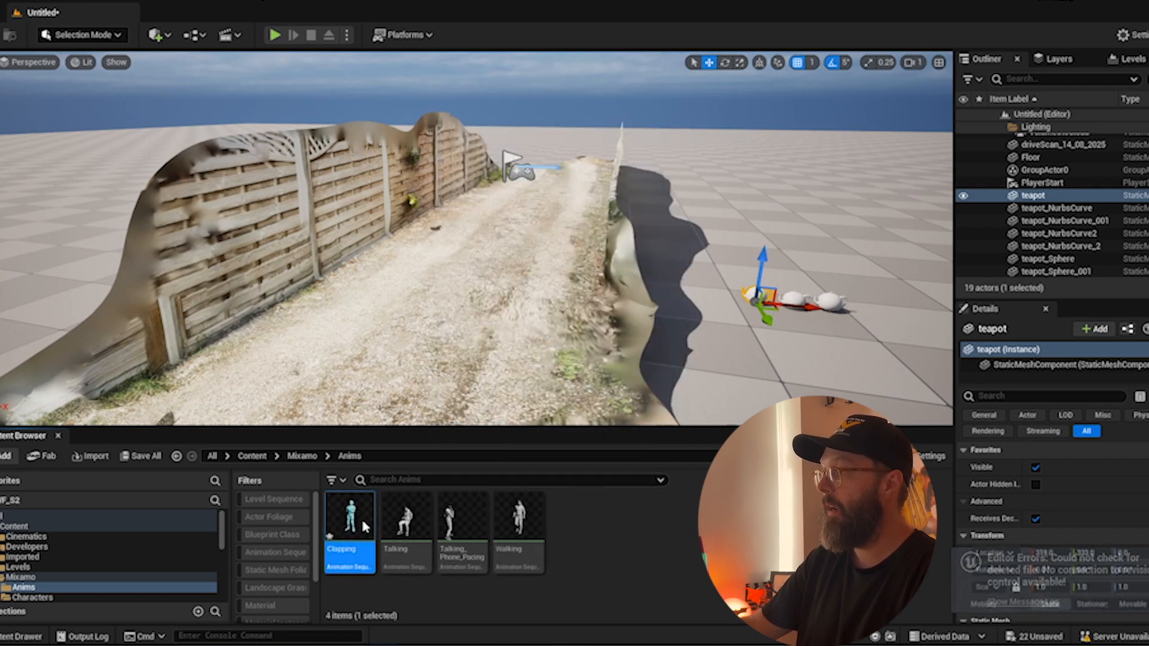
double_click(350, 518)
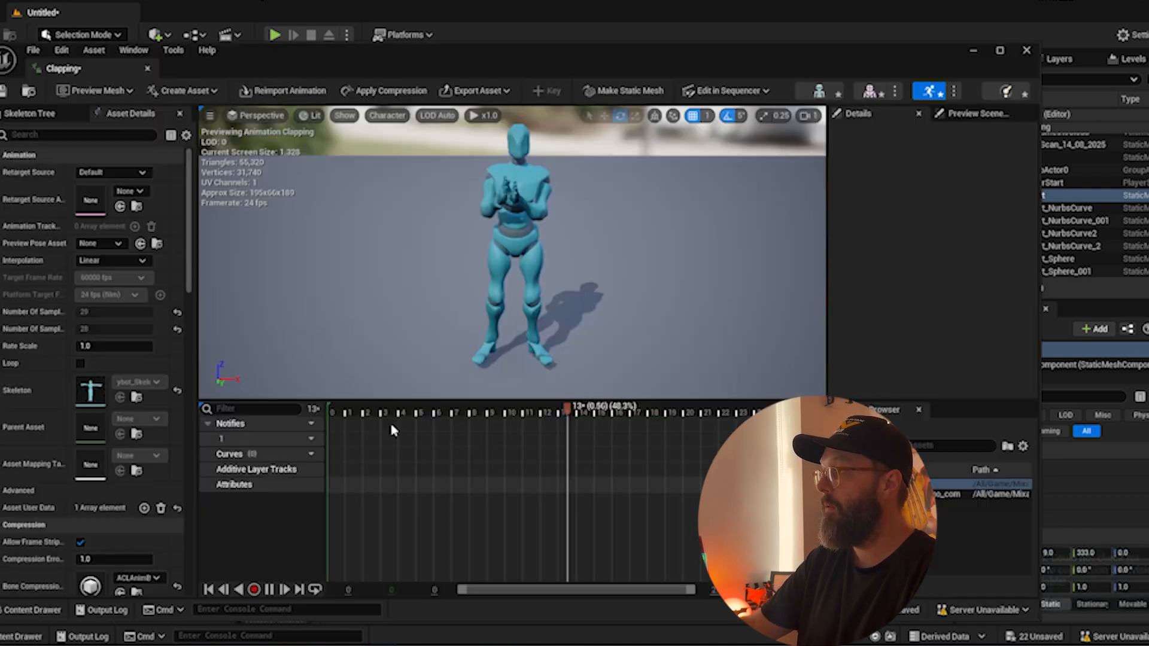
click(1027, 50)
Step: Place the ybot skeletal mesh from the Y-Bot folder onto the scanned driveway in the level
scroll(50, 544, down, 5)
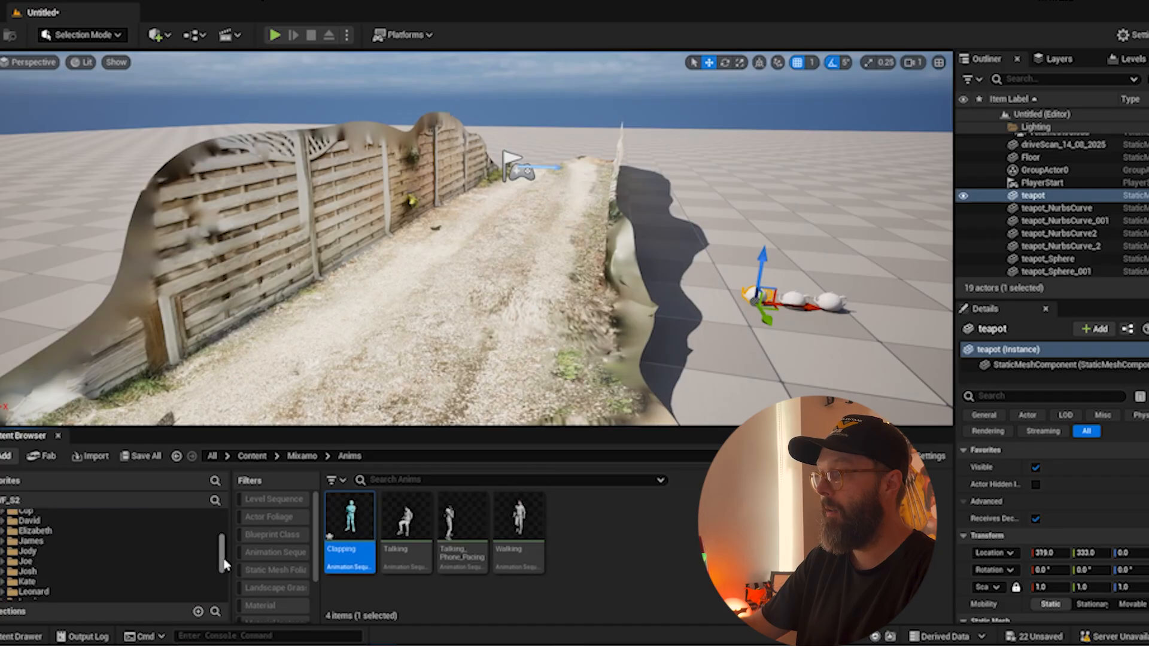
click(47, 535)
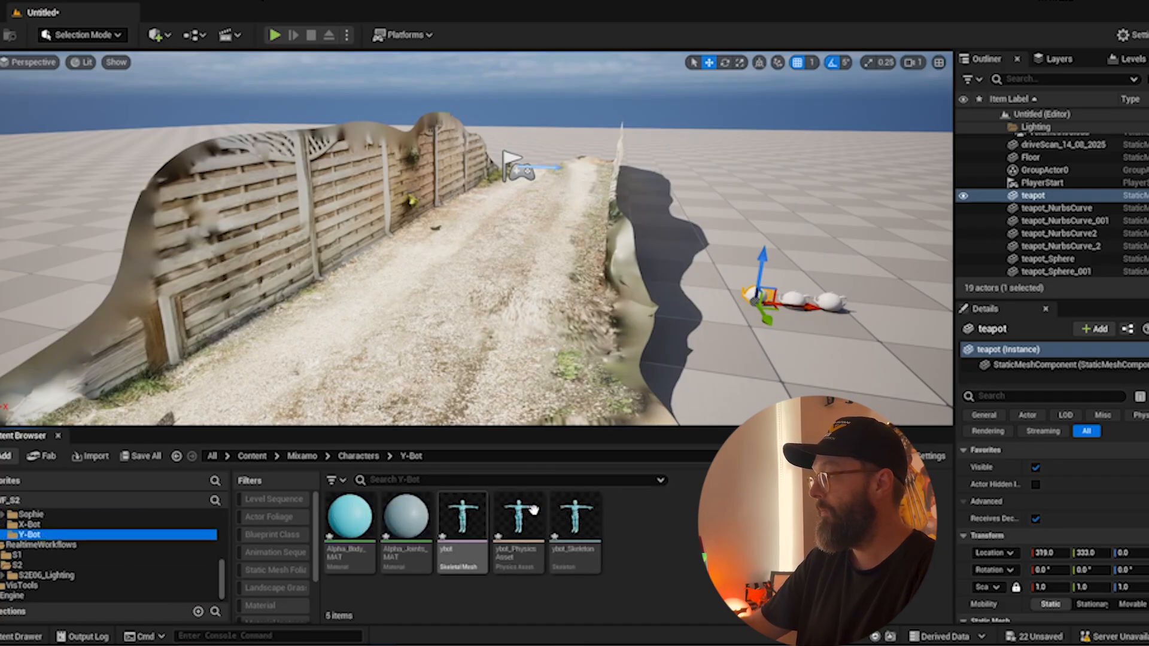
drag(461, 518, 437, 315)
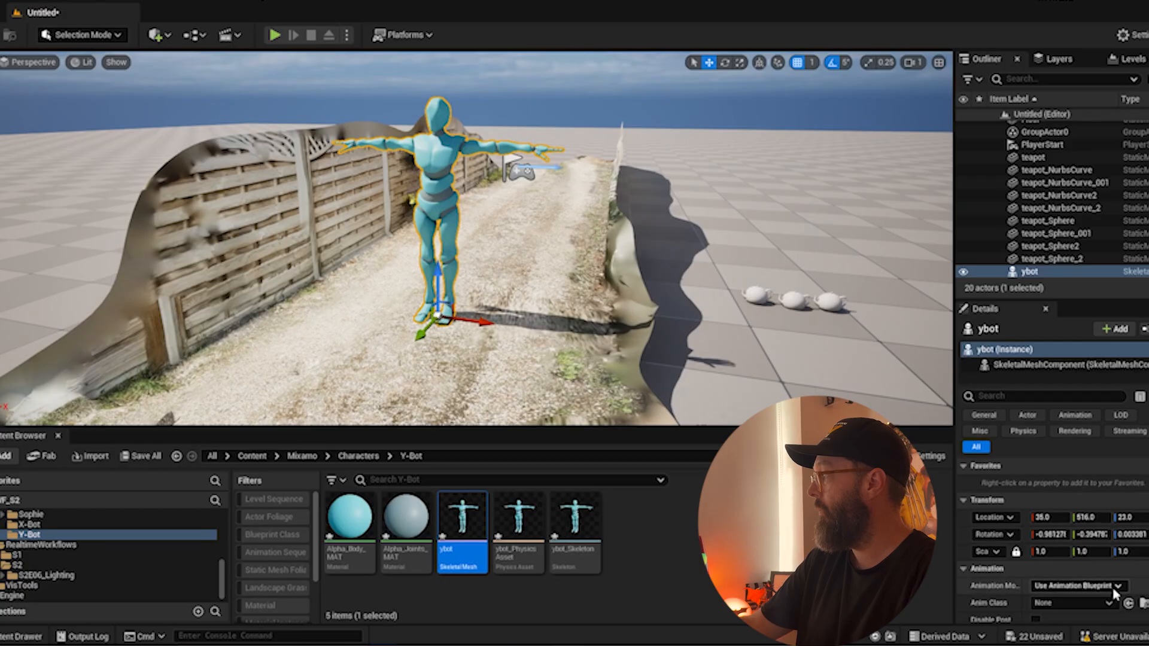
Step: Set the ybot actor's animation mode to Use Animation Asset and choose Clapping as the animation to play
click(1114, 594)
click(1076, 616)
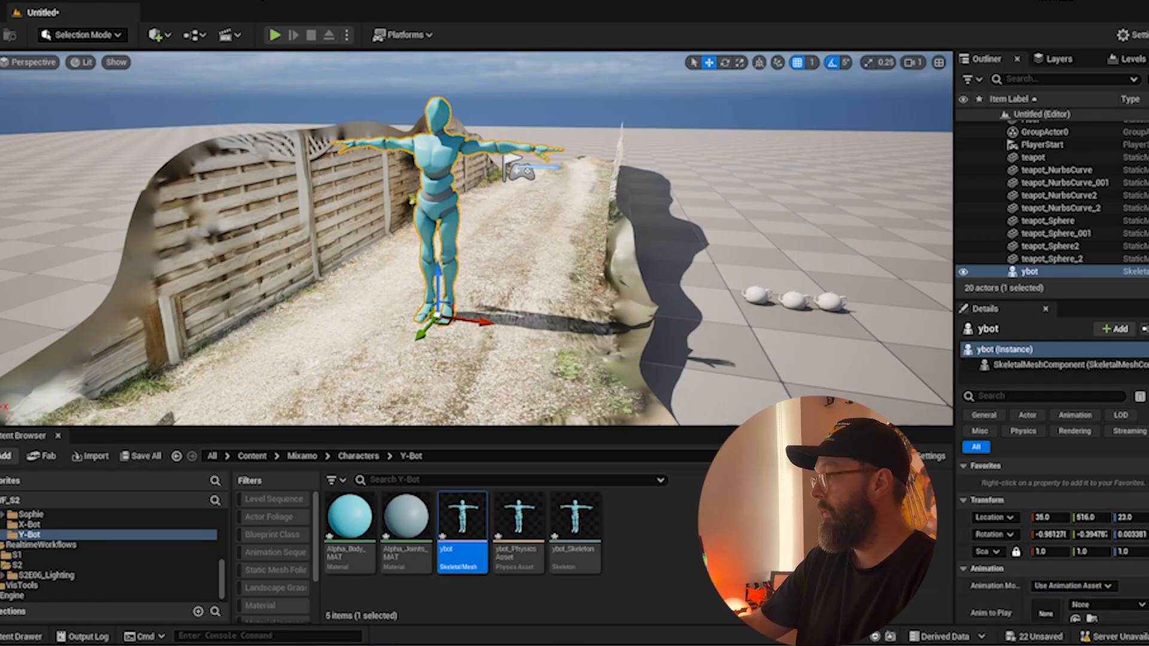
click(1107, 604)
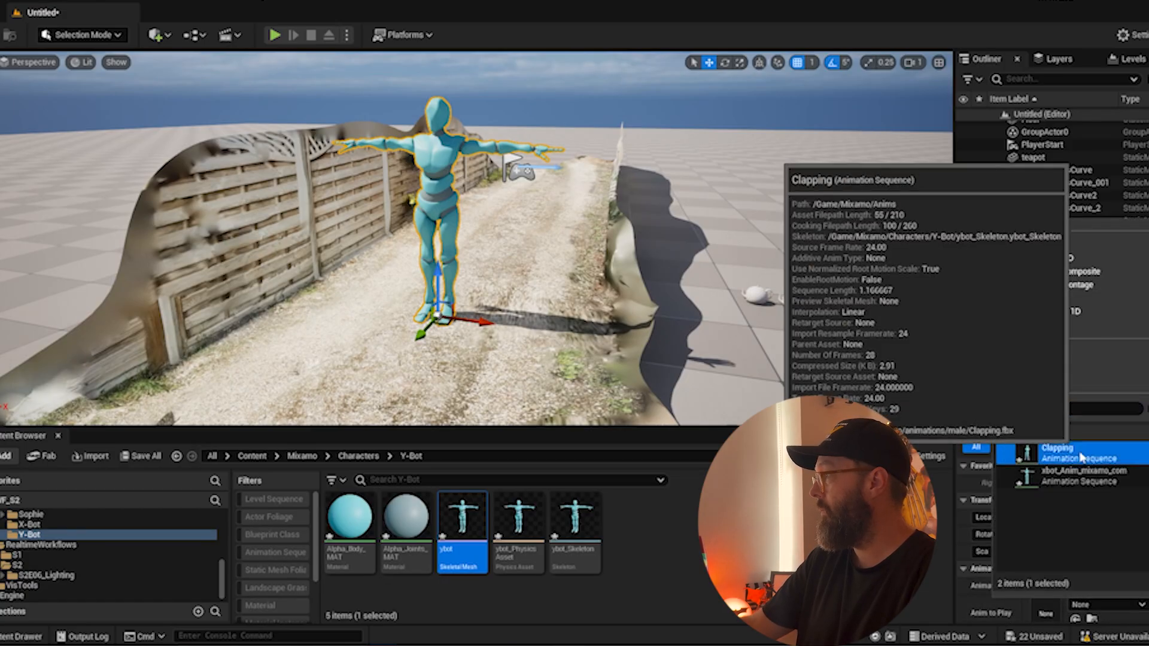
click(1047, 443)
Step: Simulate the level, view the clapping ybot on the driveway from several angles, and stop the simulation
middle_drag(647, 278, 350, 50)
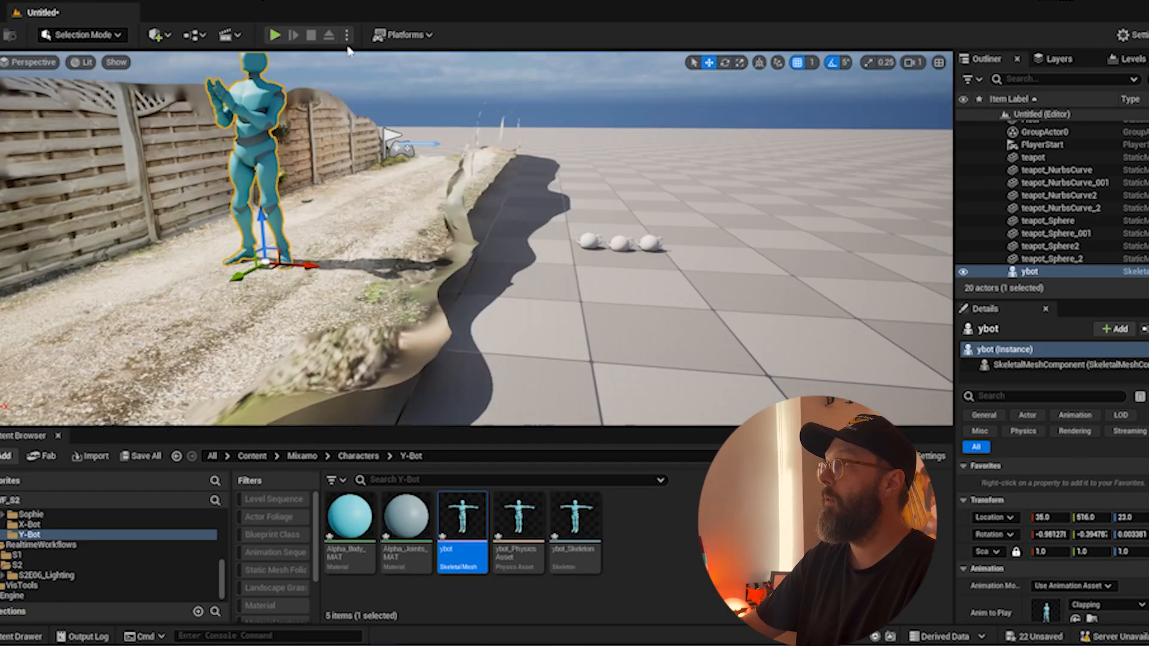
click(347, 35)
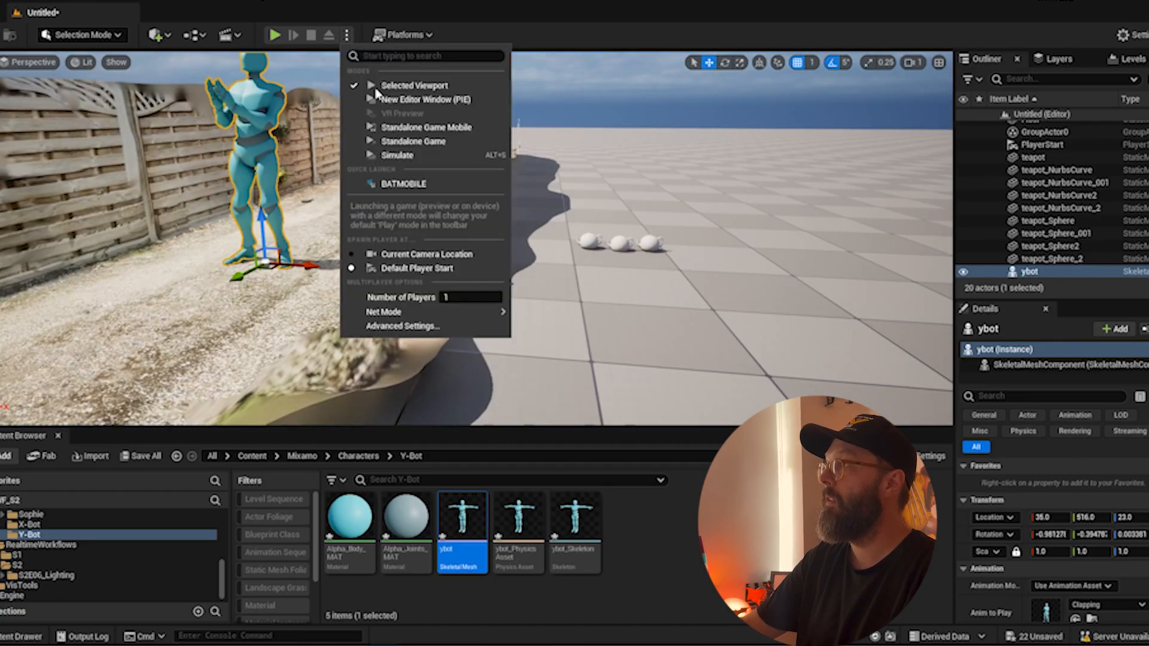
click(408, 157)
middle_drag(868, 200, 946, 227)
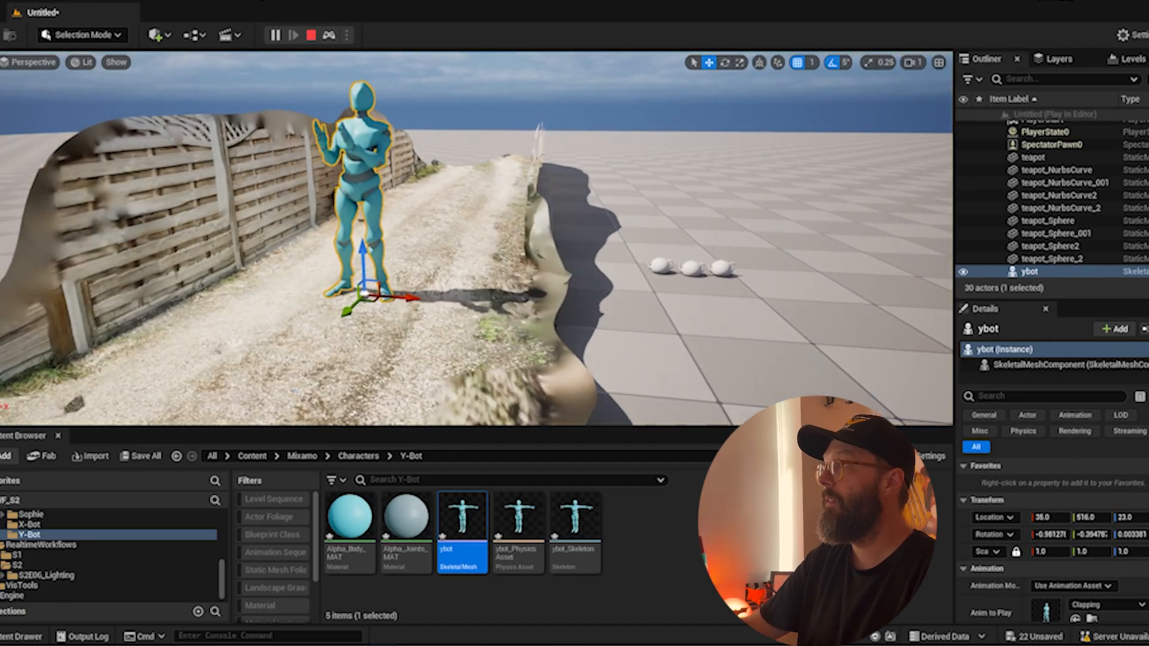
mouse_move(375, 119)
alt+mouse_down()
mouse_move(239, 128)
mouse_move(375, 118)
alt+mouse_up()
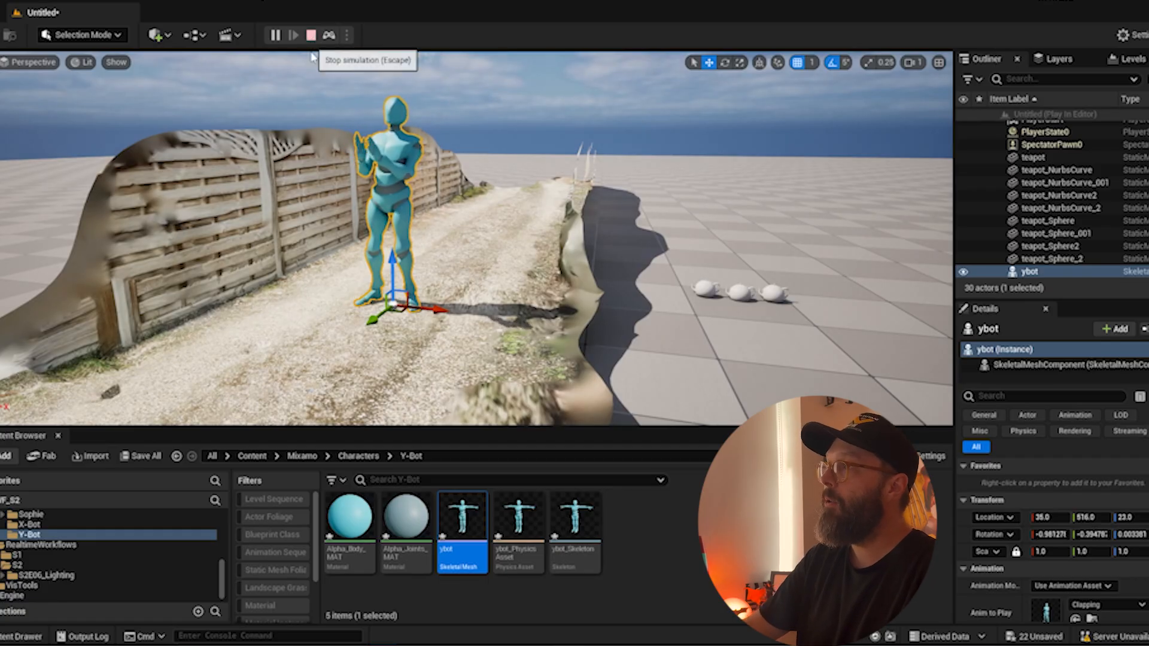
alt+drag(313, 290, 350, 289)
right_drag(359, 173, 600, 125)
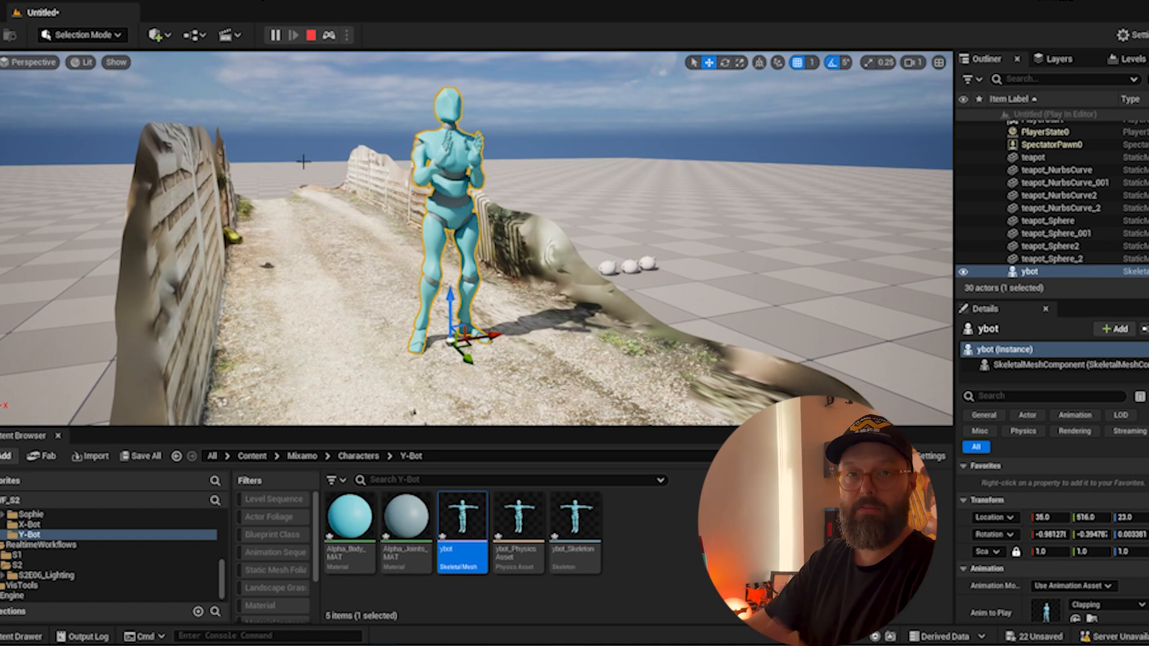
click(316, 34)
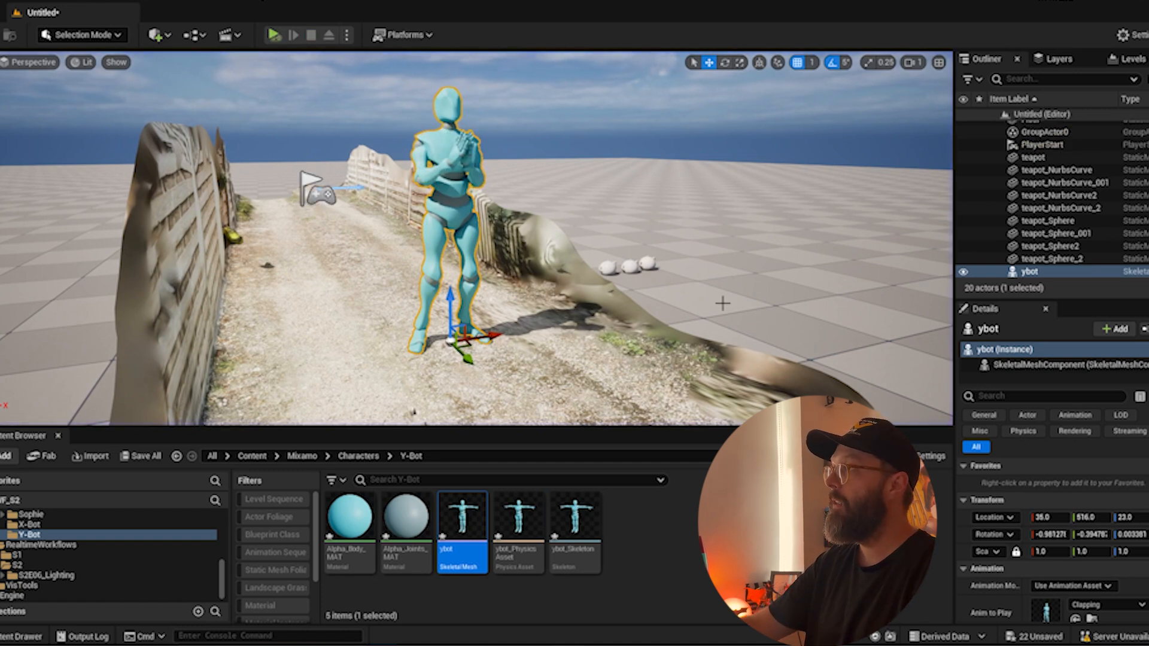
Step: Open the Anims folder under Mixamo in the project content
click(691, 504)
scroll(226, 555, up, 5)
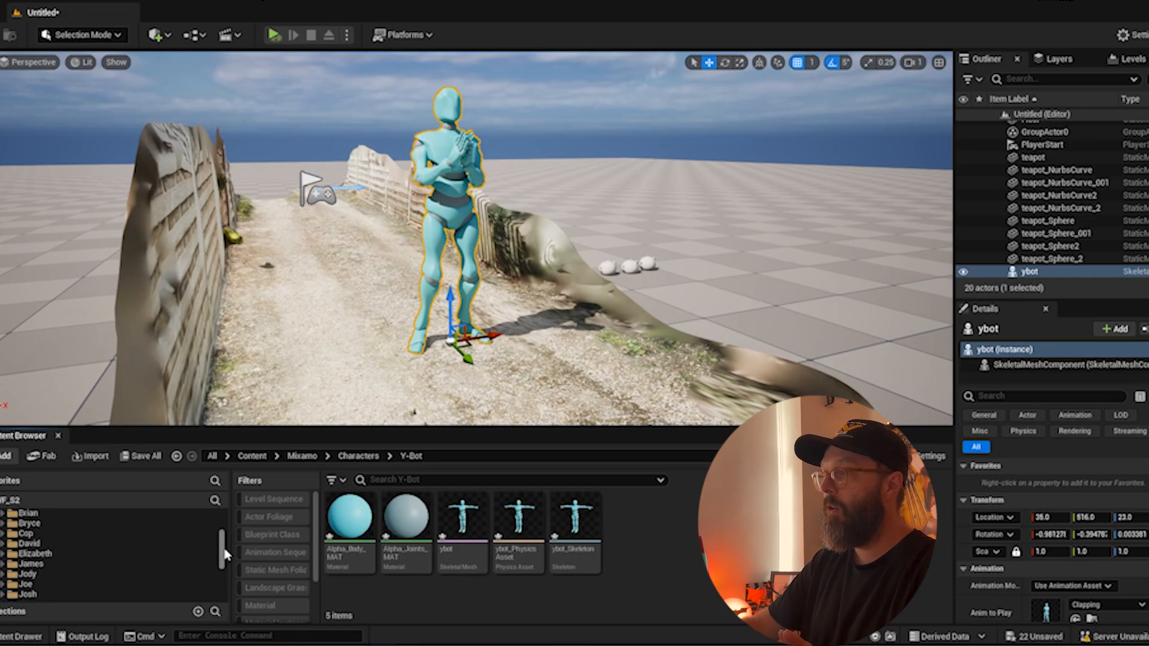
scroll(226, 556, up, 3)
click(59, 530)
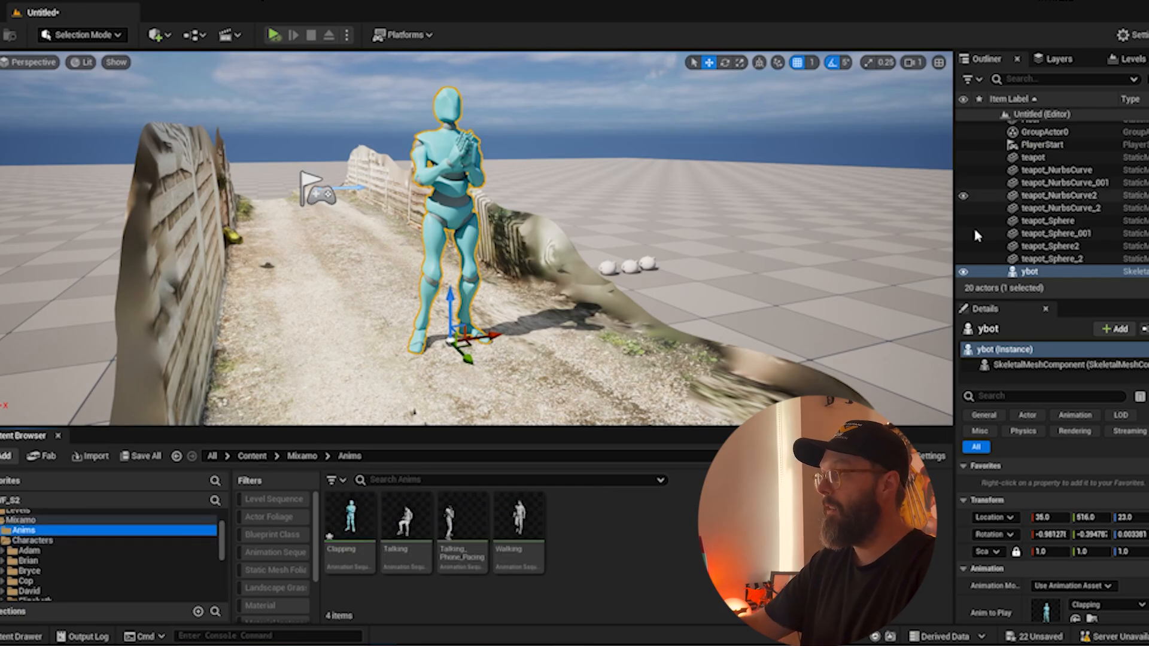
middle_drag(629, 215, 682, 203)
scroll(586, 240, down, 2)
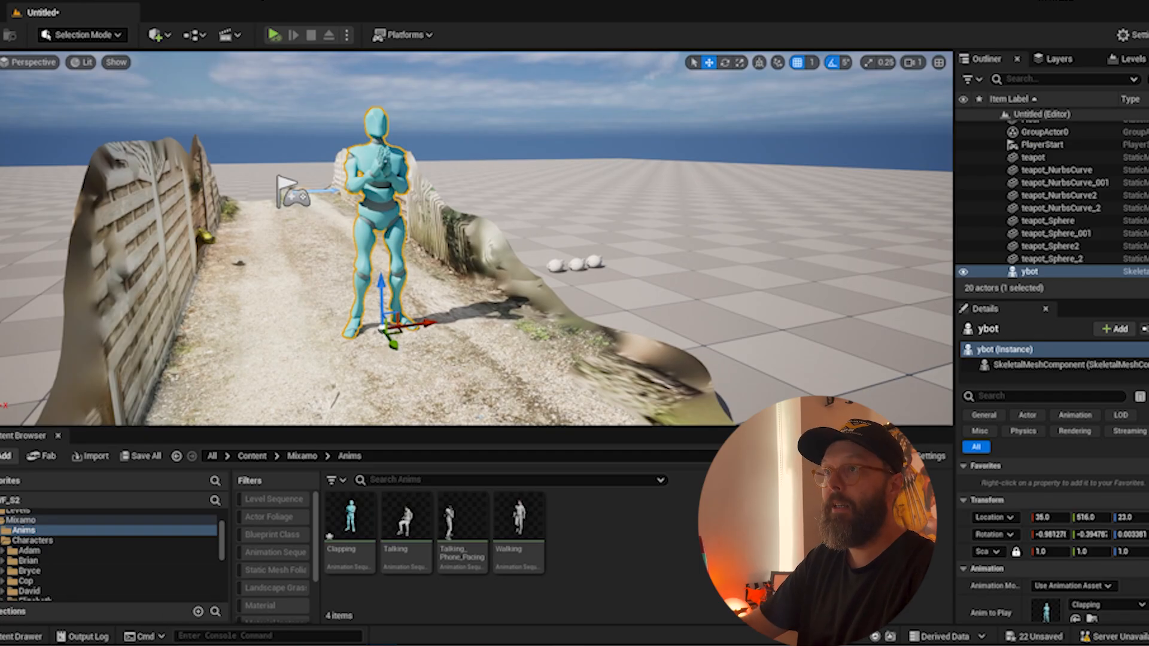
Step: Switch to File Explorer's male animations folder and bring Falling From Losing Balance.fbx through Zombie Death.fbx into the Anims folder in Unreal Engine
mouse_move(288, 645)
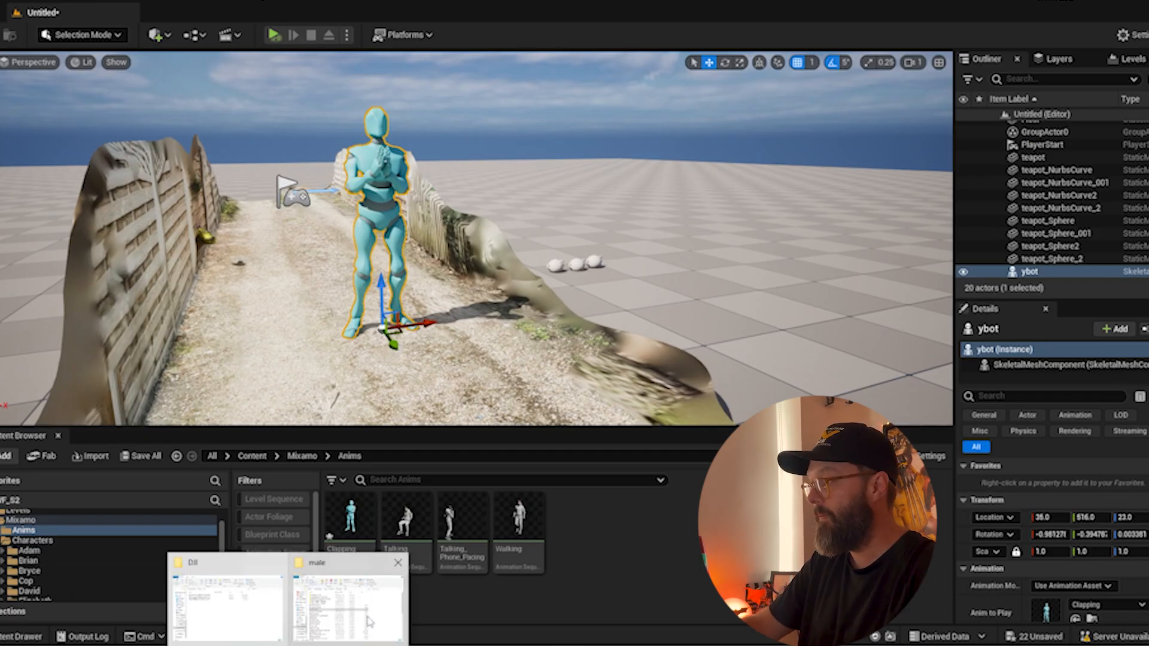
click(364, 613)
click(237, 339)
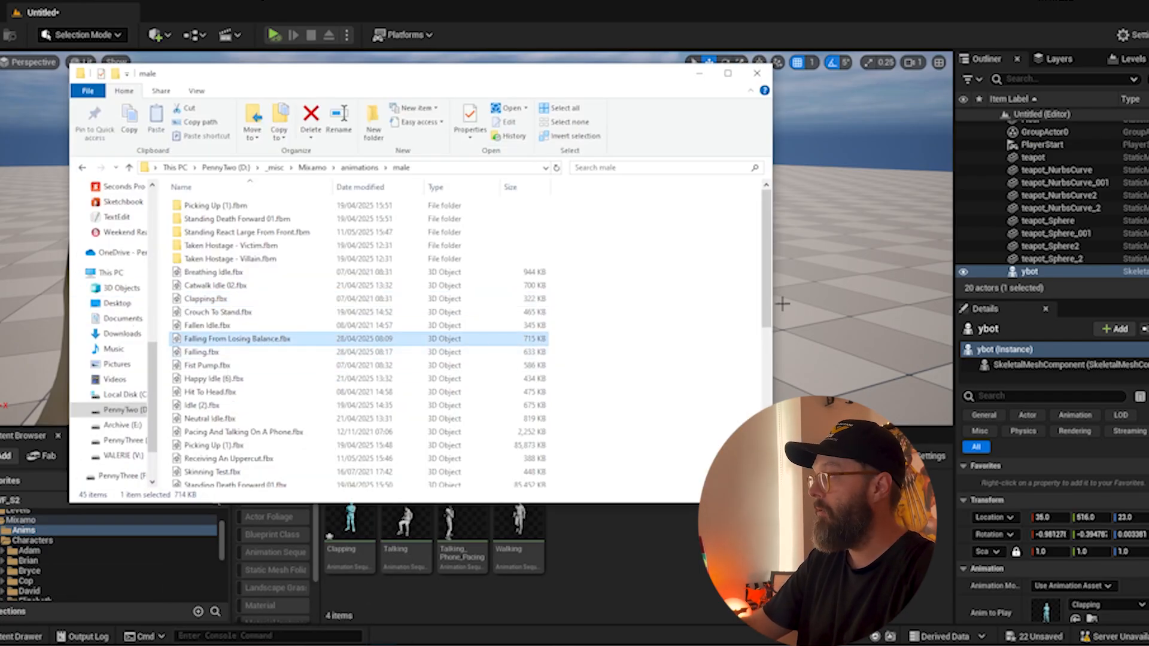
scroll(765, 317, down, 8)
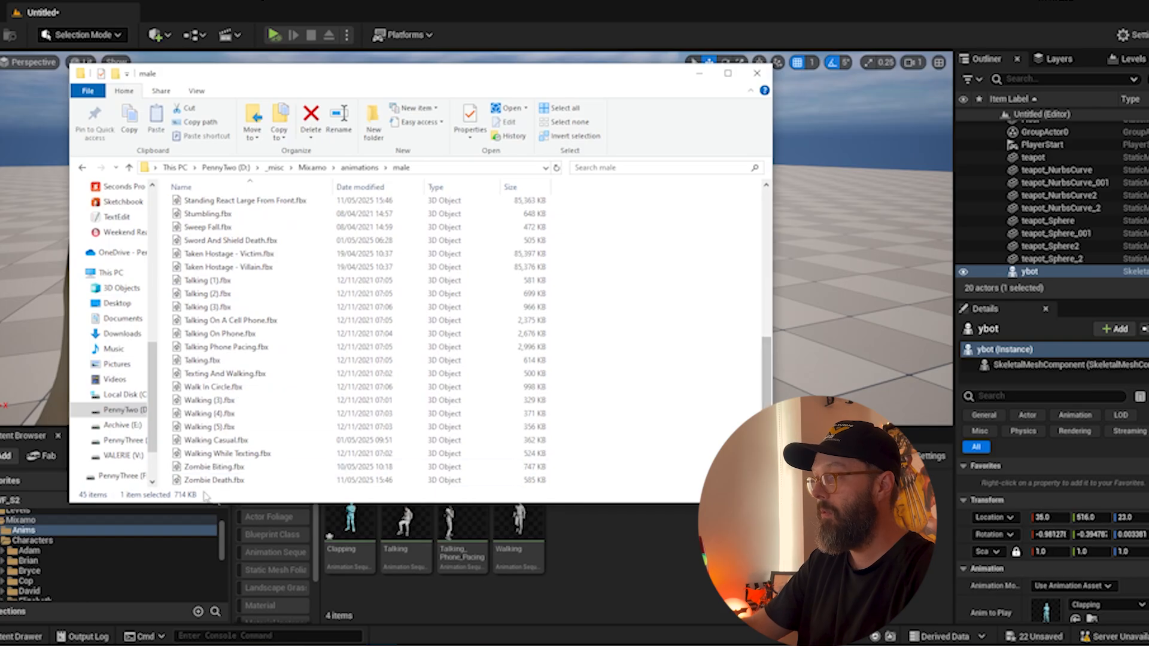
shift+click(210, 480)
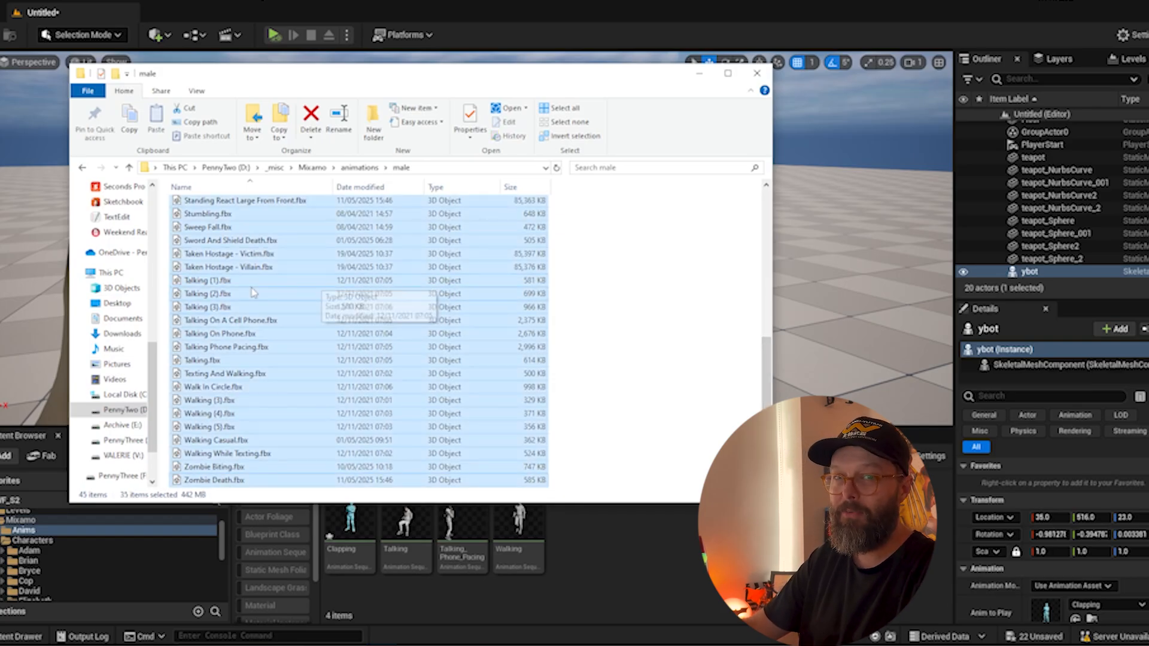
drag(210, 231, 624, 571)
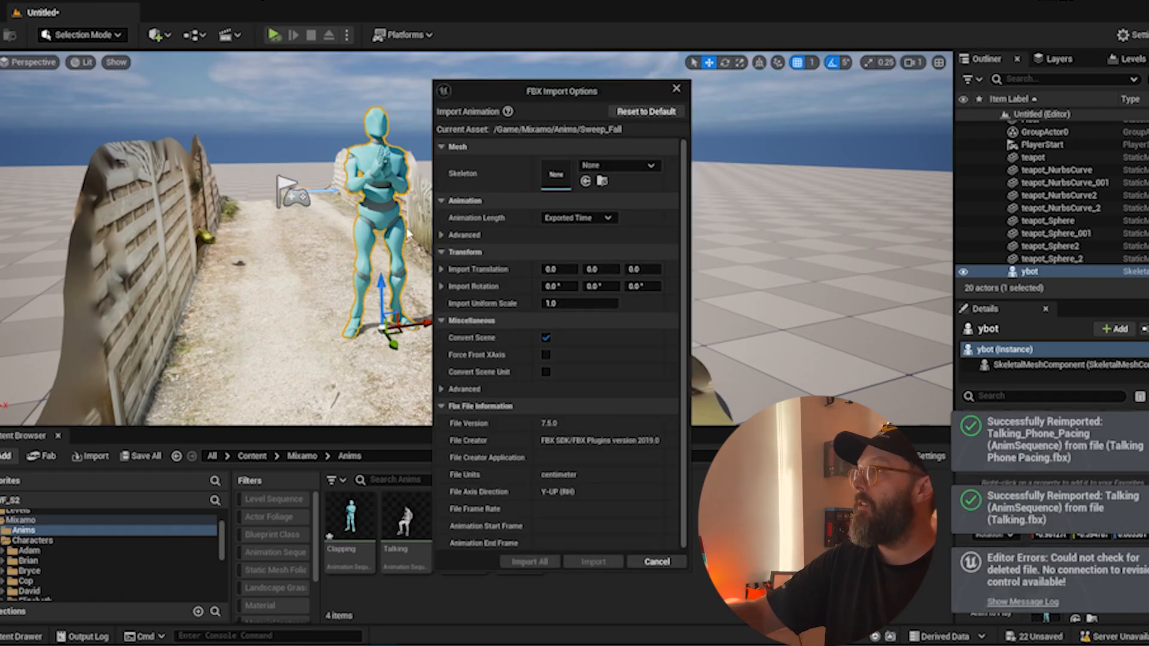
Step: Import all the animations with ybot_Skeleton as their skeleton, and open the Happy_Idle__6_ animation for preview
click(643, 165)
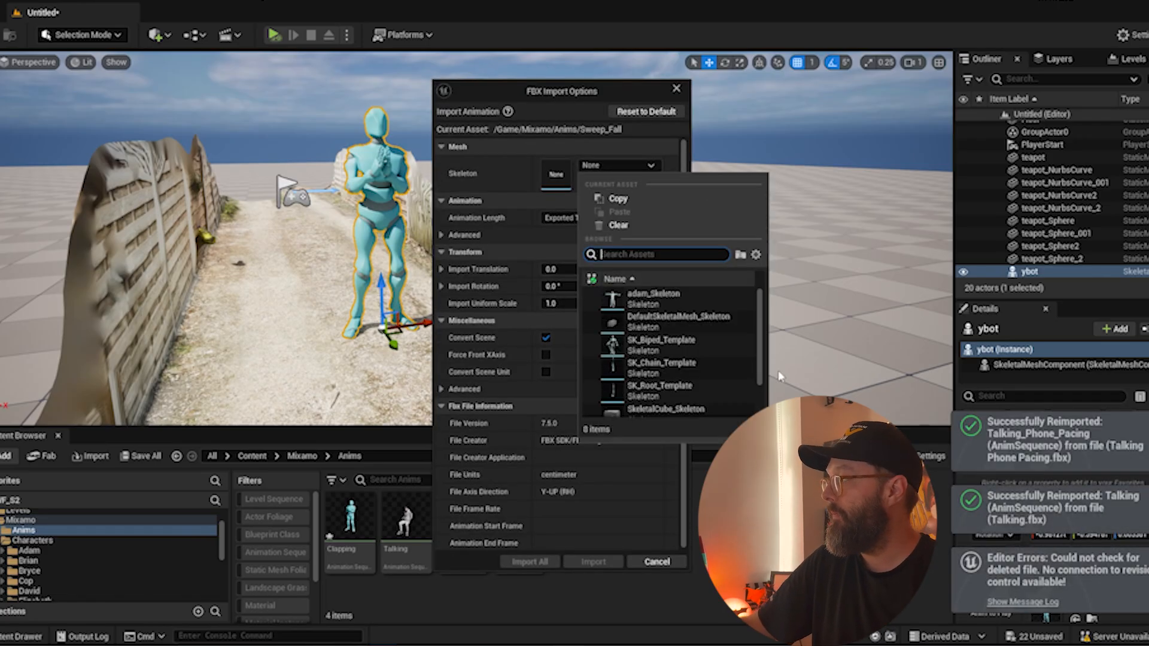
scroll(763, 357, down, 3)
click(655, 407)
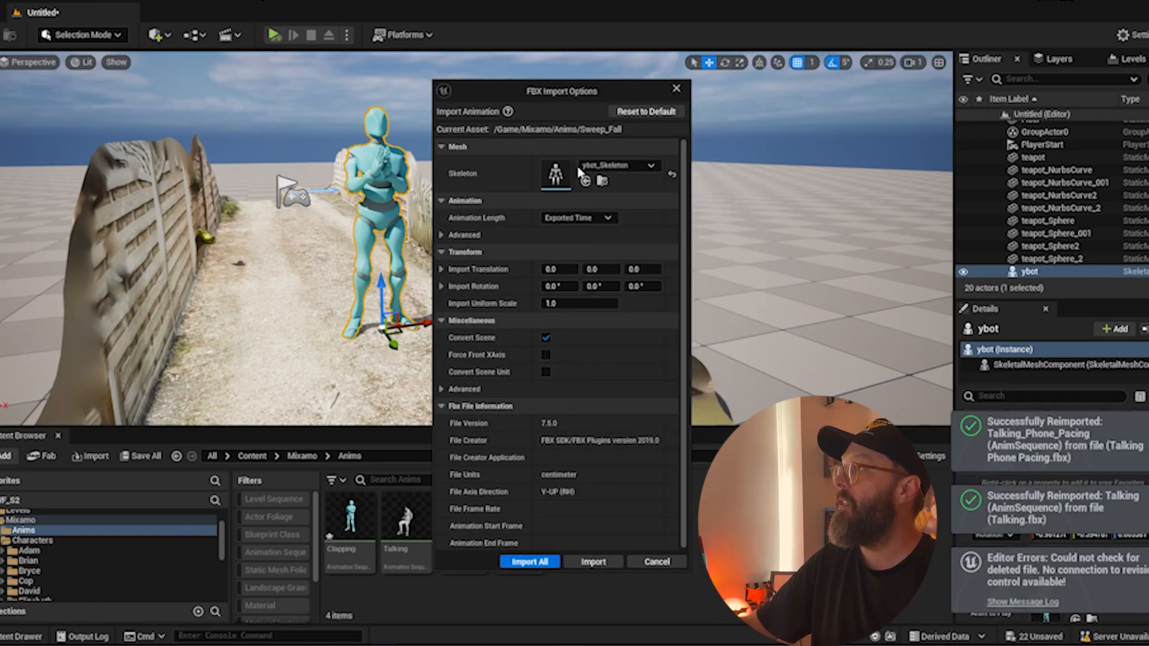
click(530, 562)
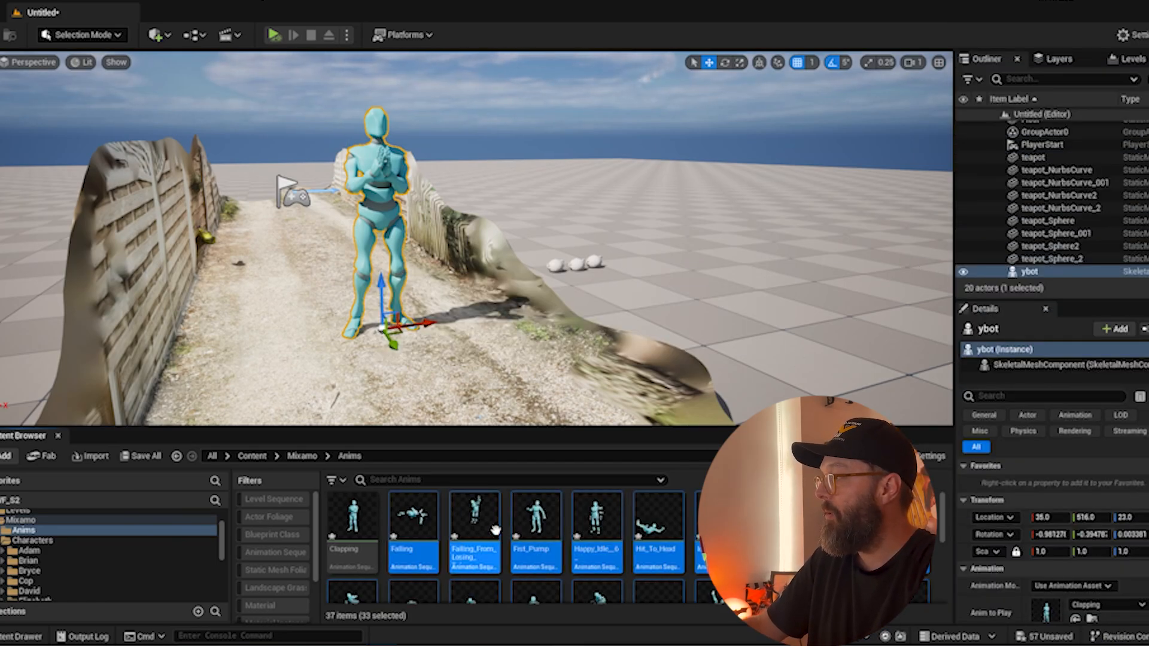
double_click(604, 522)
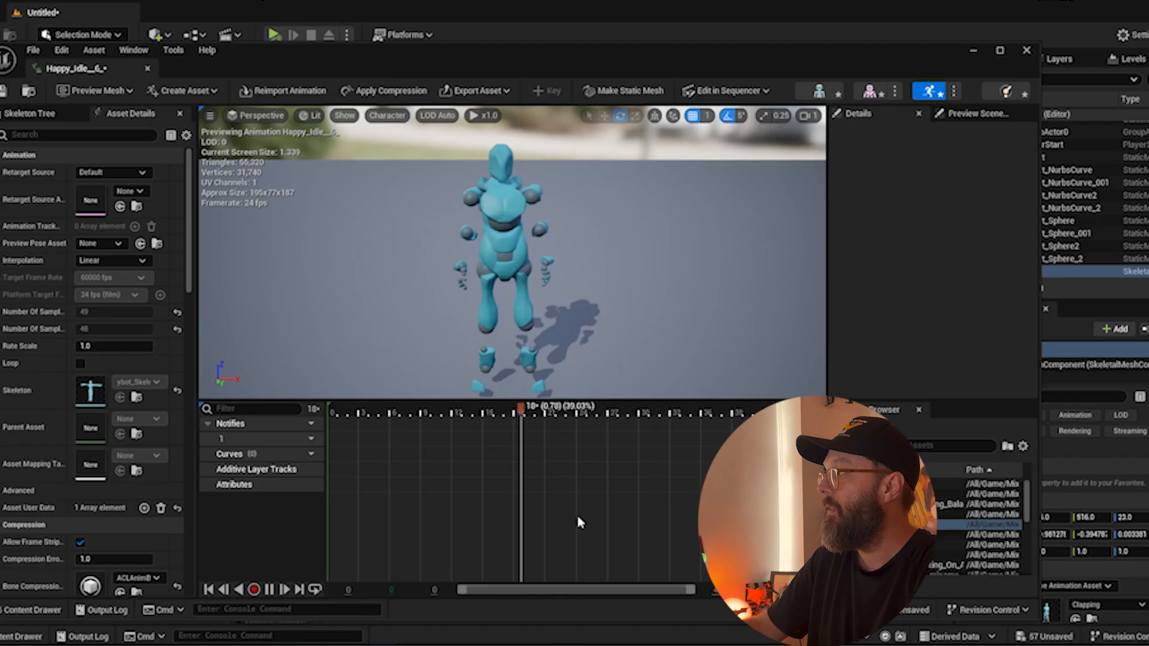